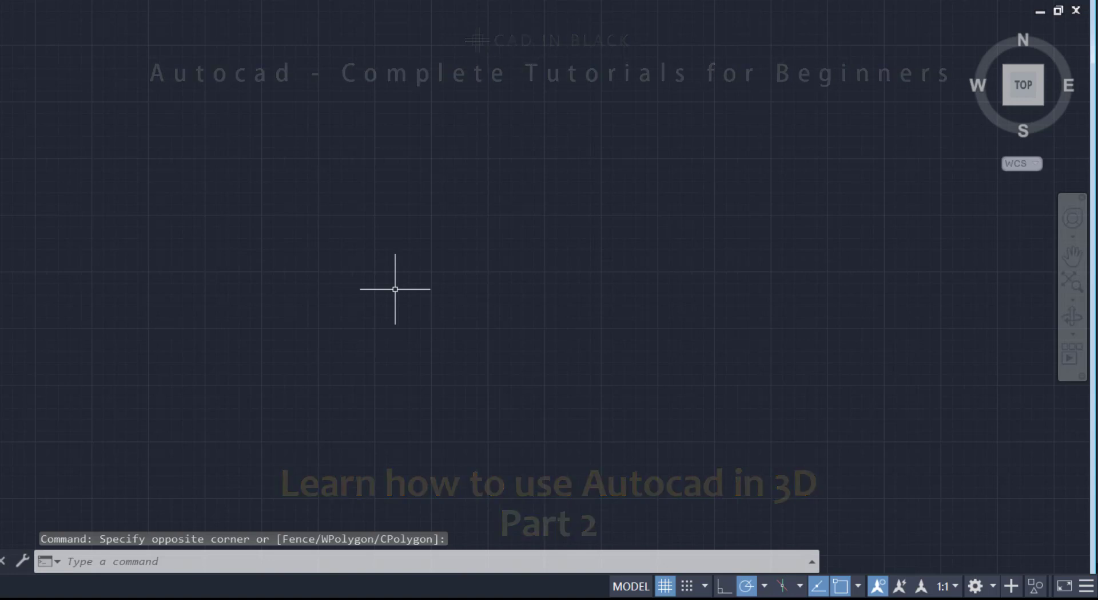
- Finish the cylinder at radius 50 and height 120, then place the moved box at the tracked point
{"action": "type", "text": "50"}
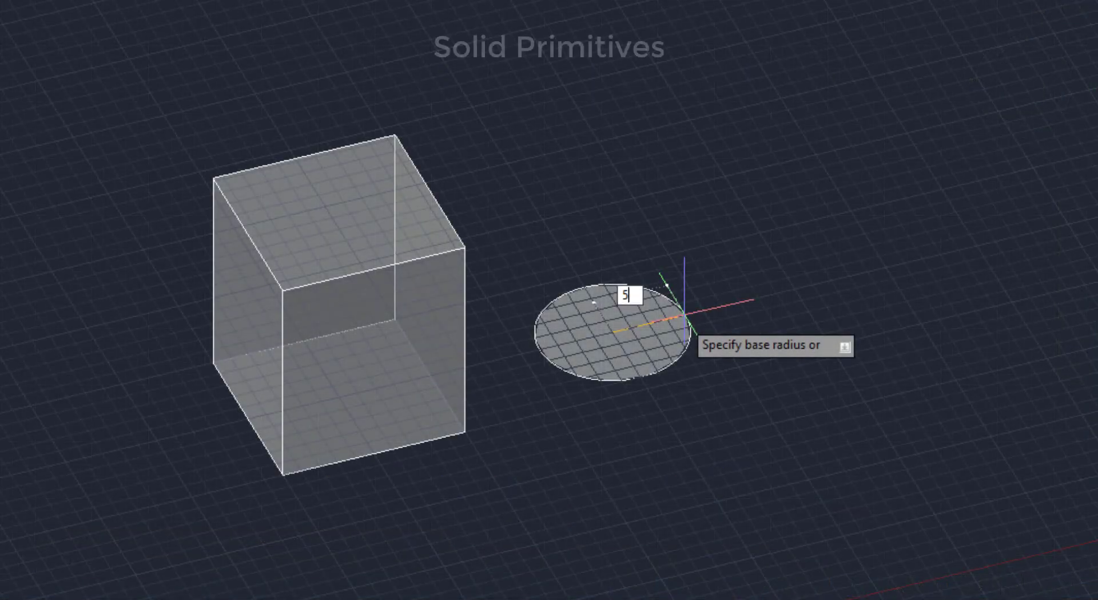
{"action": "key", "text": "Return"}
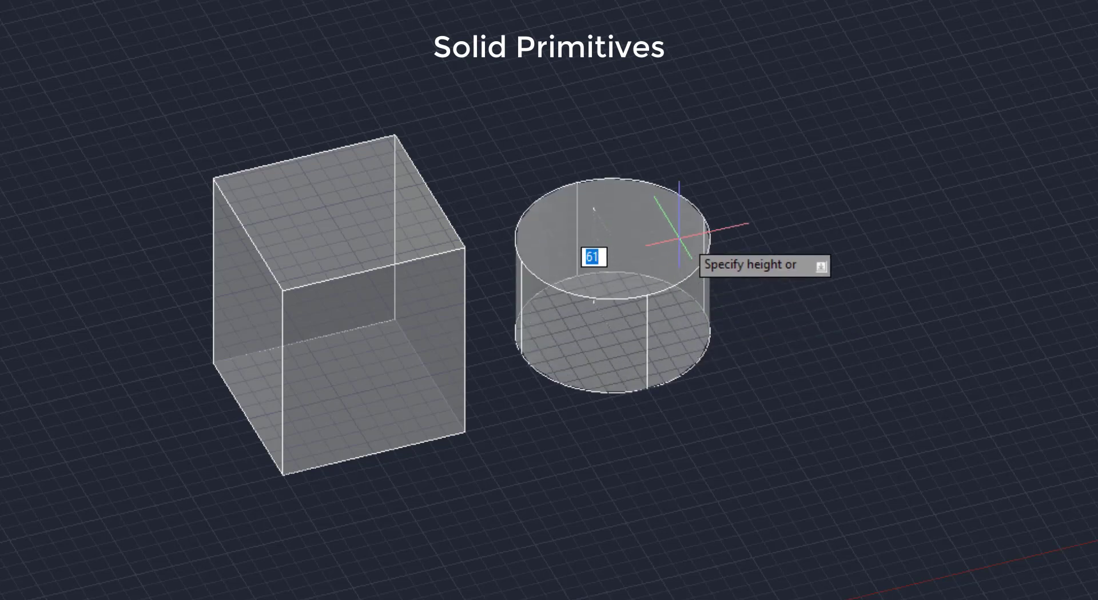
{"action": "type", "text": "120"}
{"action": "key", "text": "Return"}
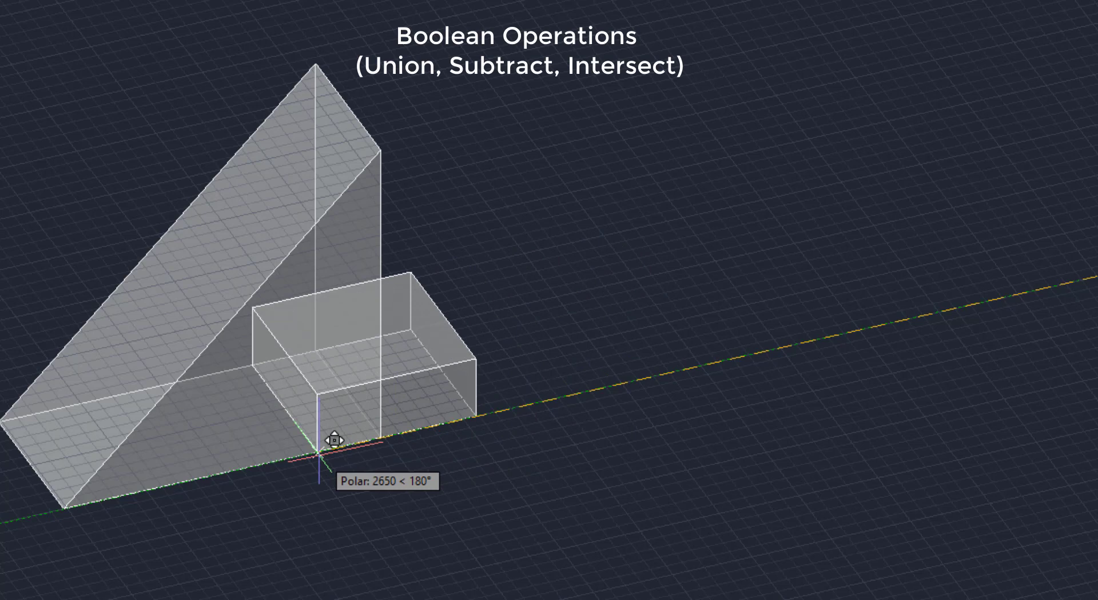
{"action": "left_click", "coordinate": [279, 459]}
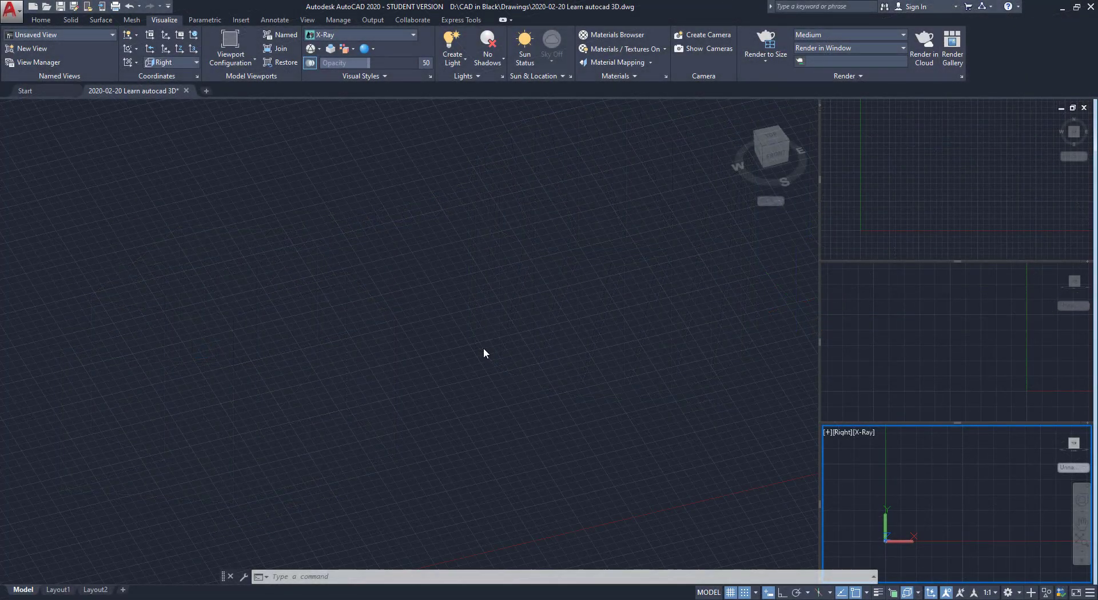
- Make the large perspective viewport active and review the viewport layout list without changing it
{"action": "left_click", "coordinate": [484, 348]}
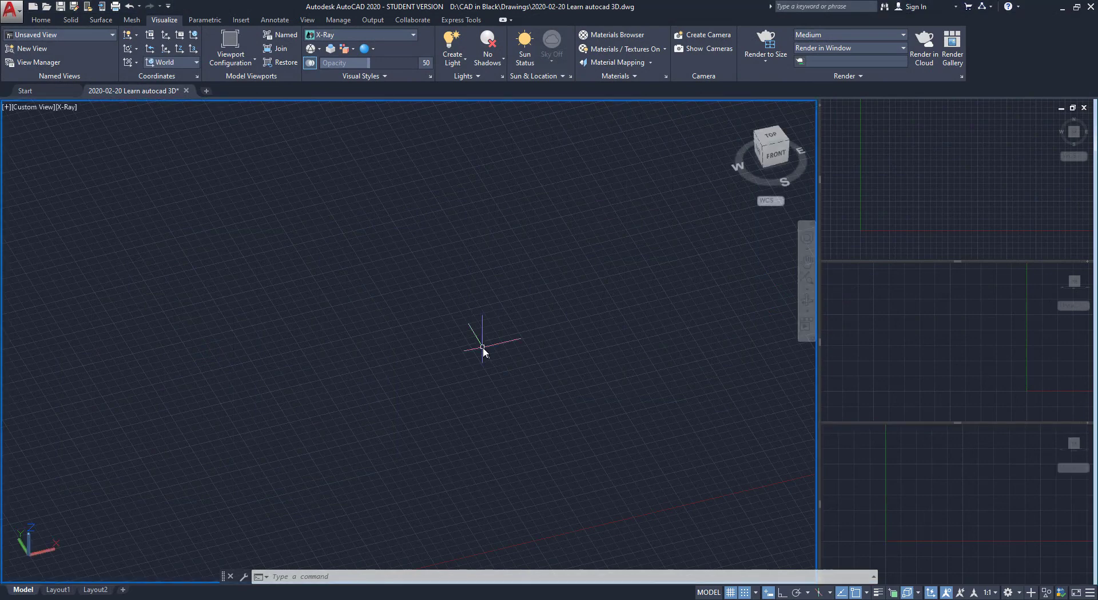
{"action": "left_click", "coordinate": [255, 62]}
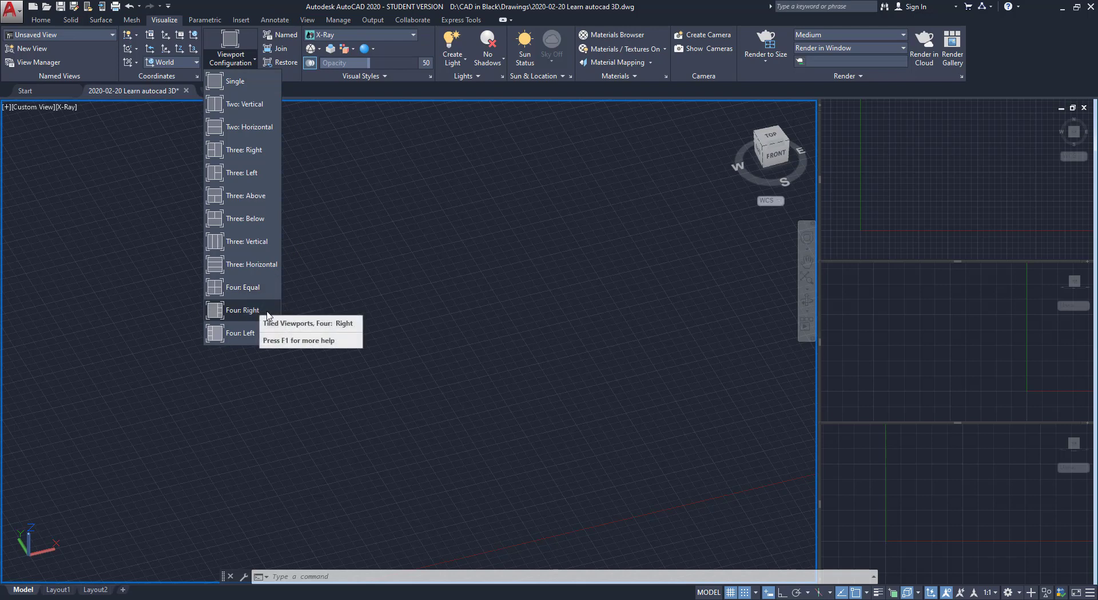
{"action": "left_click", "coordinate": [393, 296]}
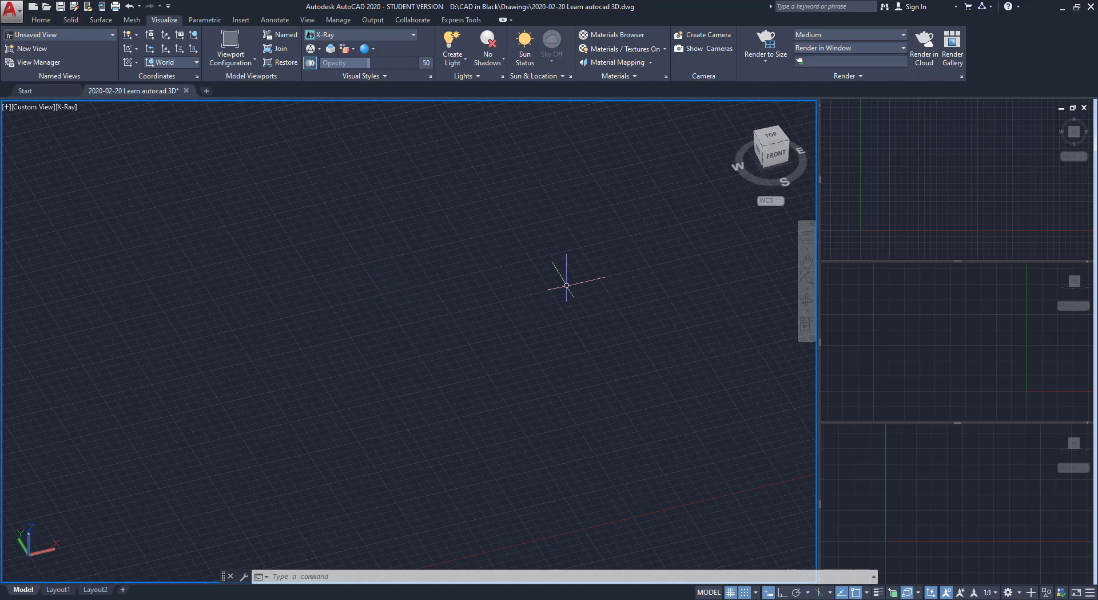
- Activate the Top, Left and Right viewports in turn, then return to the perspective viewport
{"action": "left_click", "coordinate": [953, 152]}
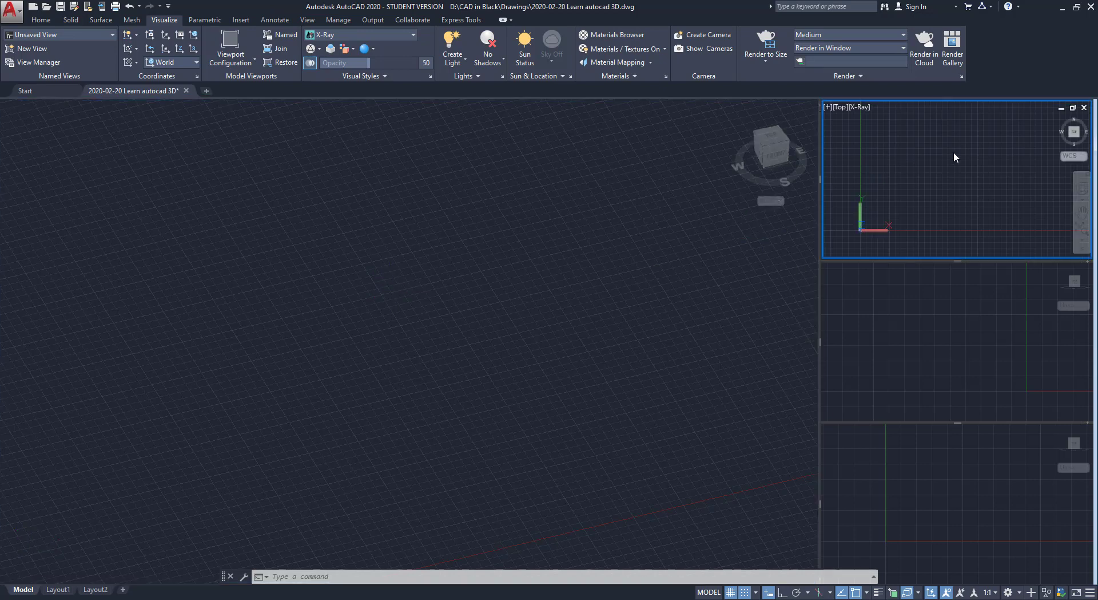
{"action": "left_click", "coordinate": [974, 335]}
{"action": "left_click", "coordinate": [977, 488]}
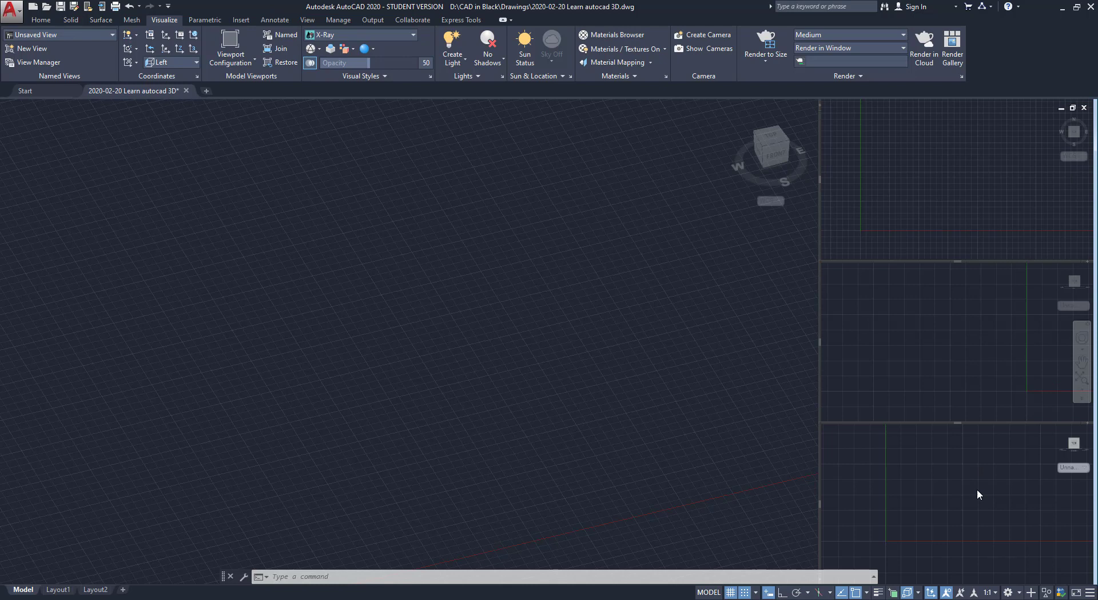
{"action": "left_click", "coordinate": [360, 448]}
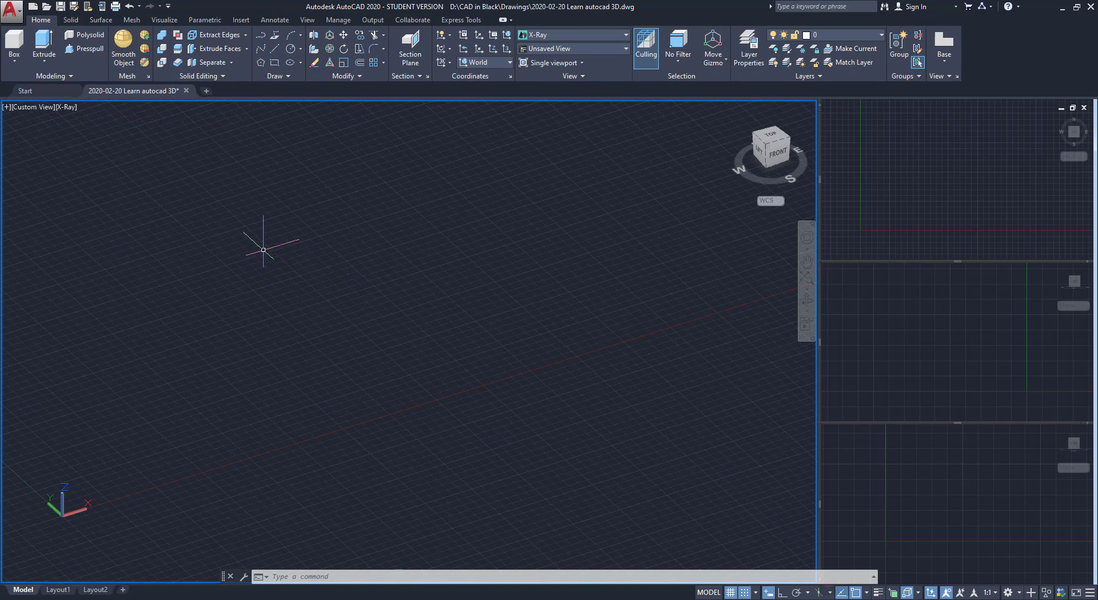
- Draw a box solid with a 100 × 100 base and 120 height in the perspective viewport
{"action": "left_click", "coordinate": [14, 60]}
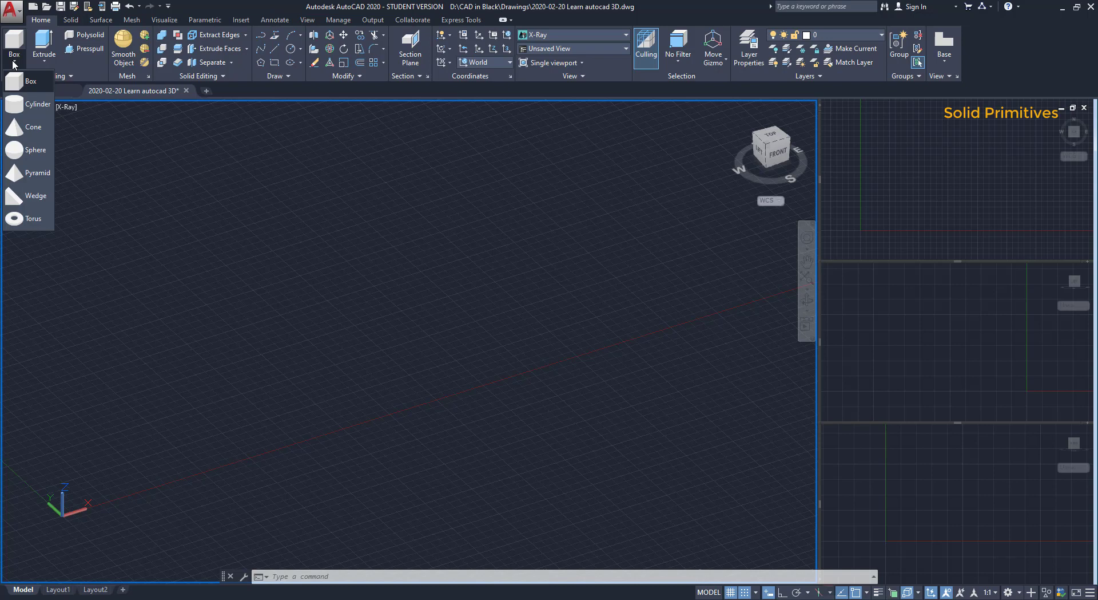
{"action": "left_click", "coordinate": [166, 188]}
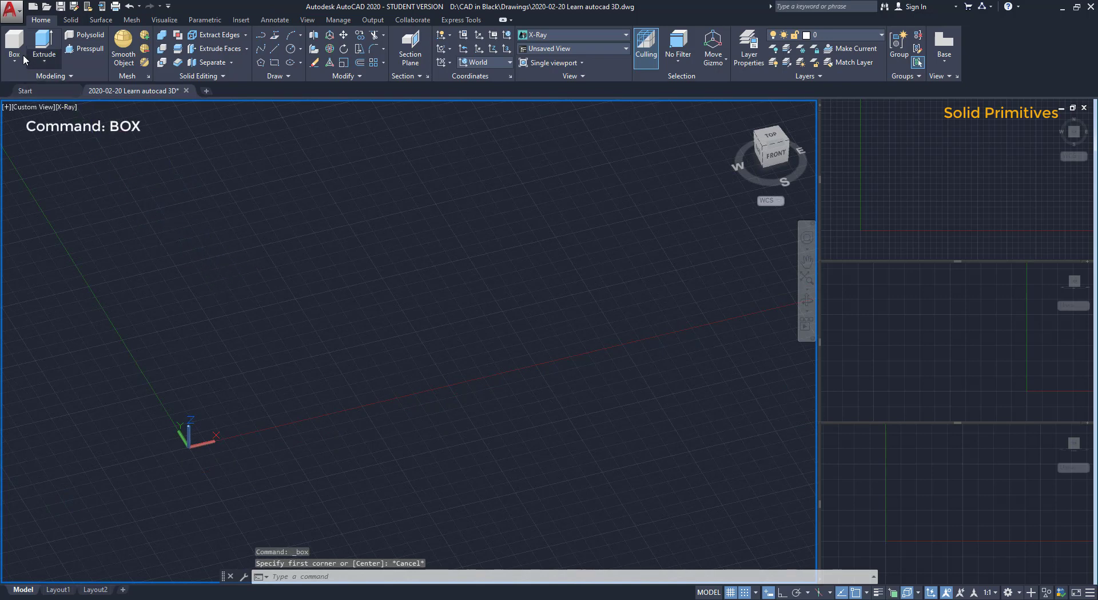
{"action": "left_click", "coordinate": [24, 57]}
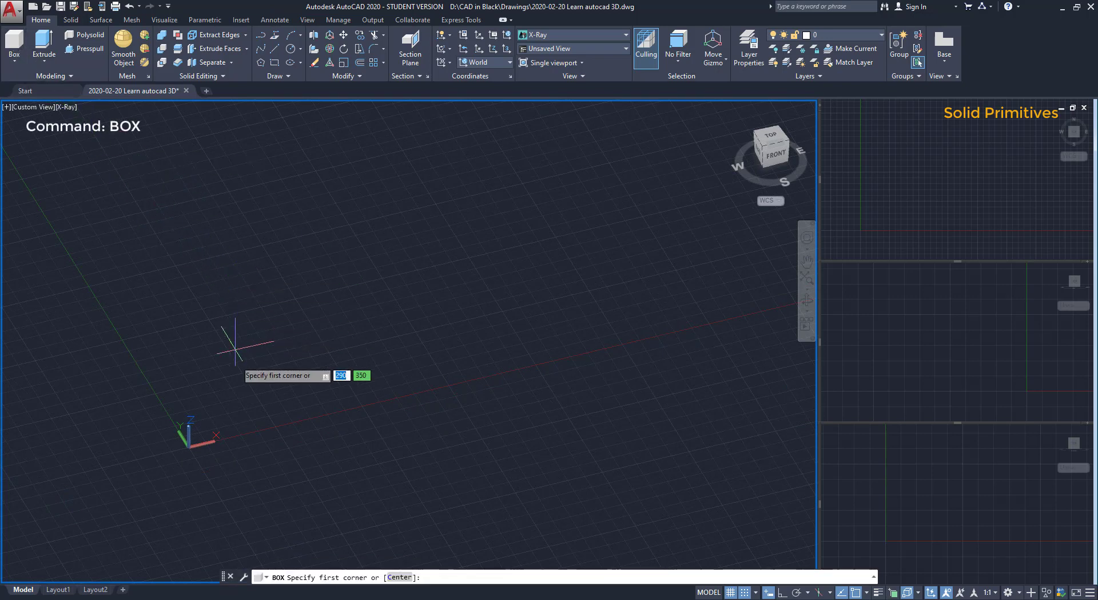
{"action": "middle_click_drag", "start_coordinate": [236, 347], "coordinate": [125, 453]}
{"action": "left_click", "coordinate": [255, 368]}
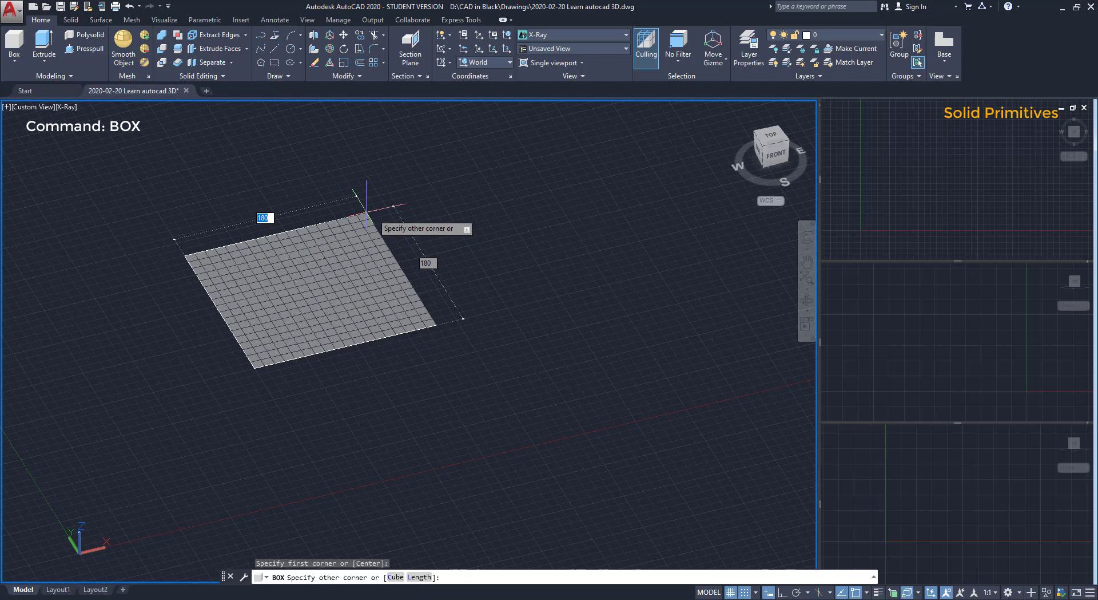
{"action": "type", "text": "100"}
{"action": "key", "text": "Tab"}
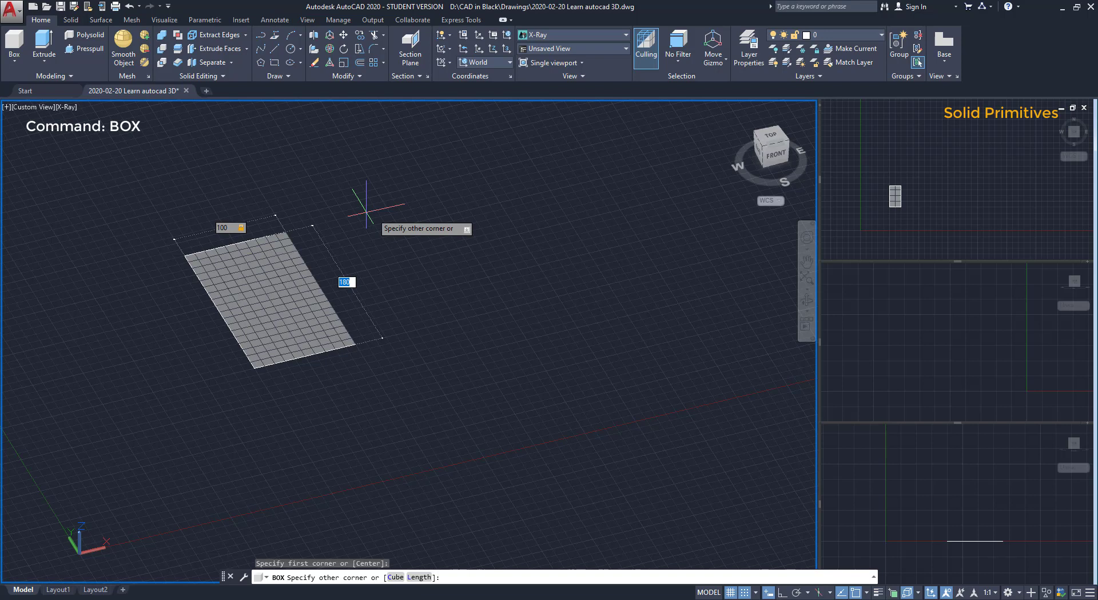
{"action": "type", "text": "100"}
{"action": "key", "text": "Return"}
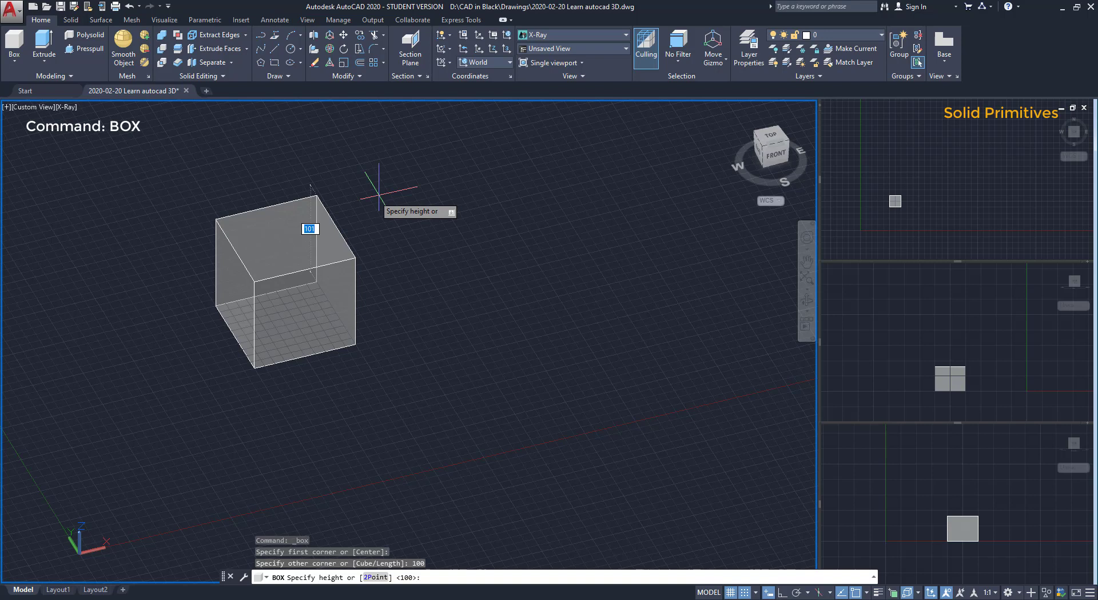
{"action": "type", "text": "120"}
{"action": "key", "text": "Return"}
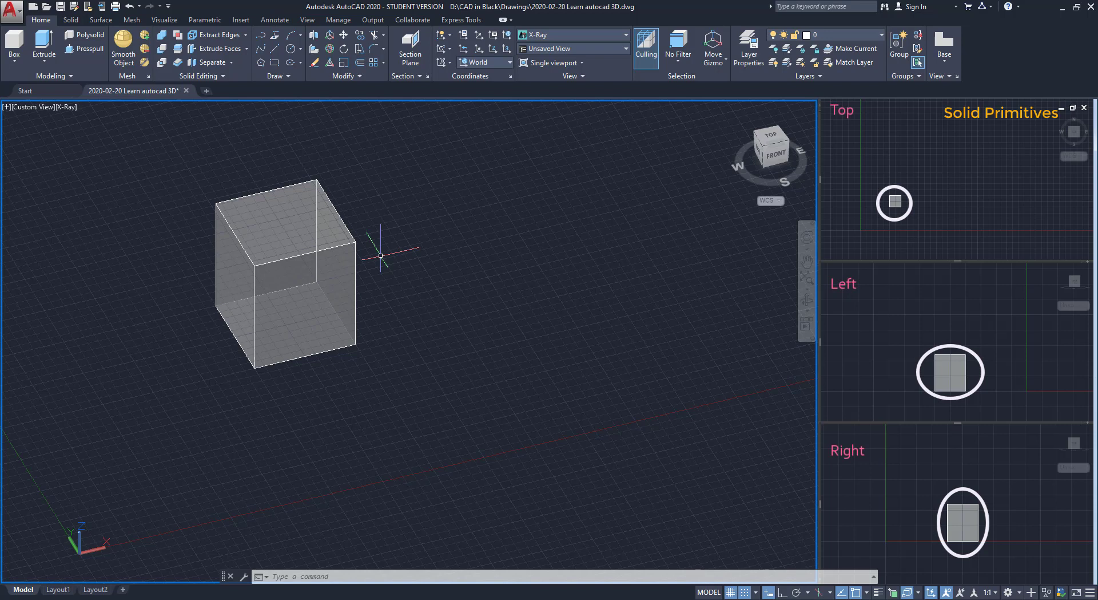
- Draw a cylinder of radius 50 and height 120 to the right of the box
{"action": "left_click", "coordinate": [15, 61]}
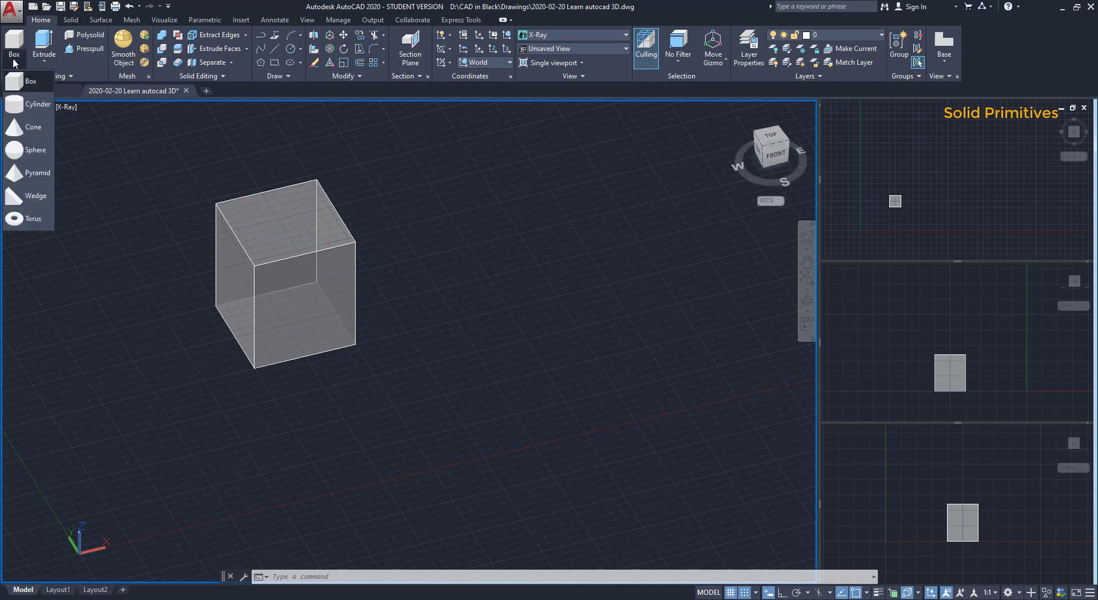
{"action": "left_click", "coordinate": [14, 104]}
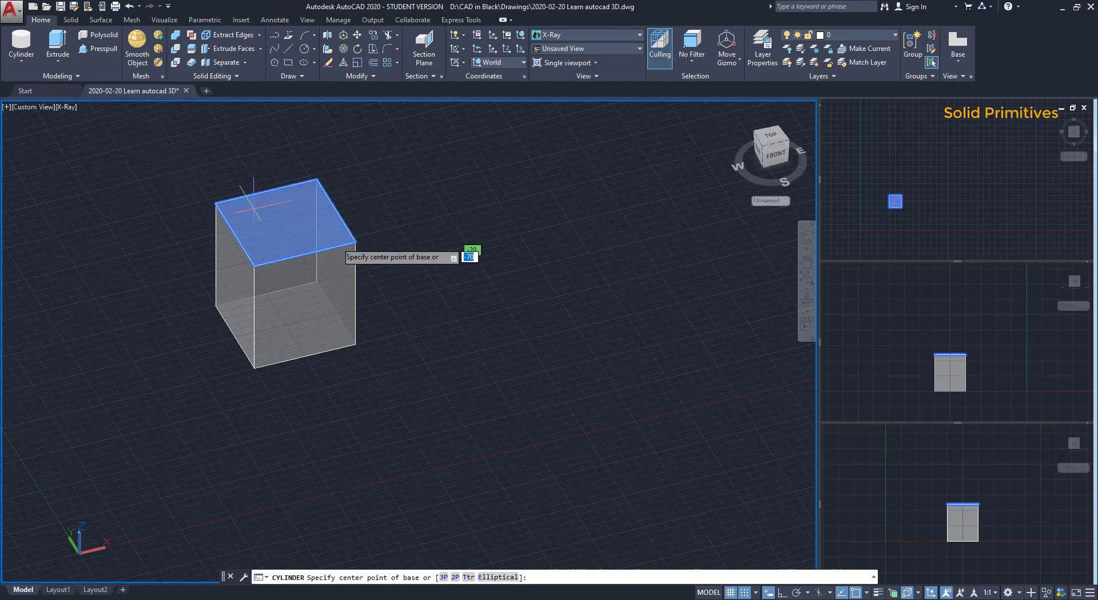
{"action": "left_click", "coordinate": [438, 288]}
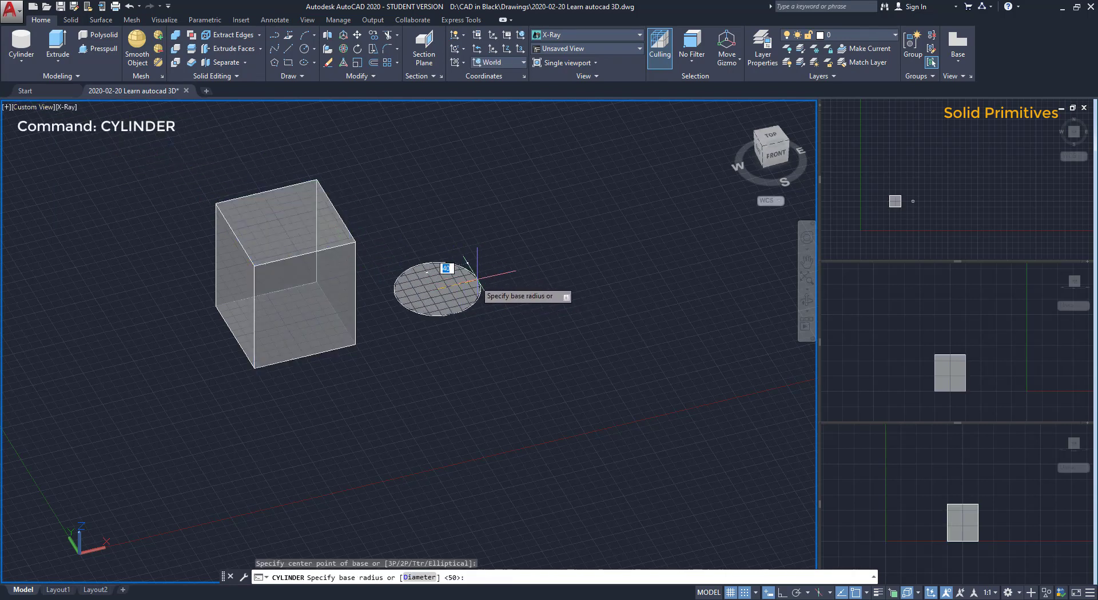
{"action": "type", "text": "50"}
{"action": "key", "text": "Return"}
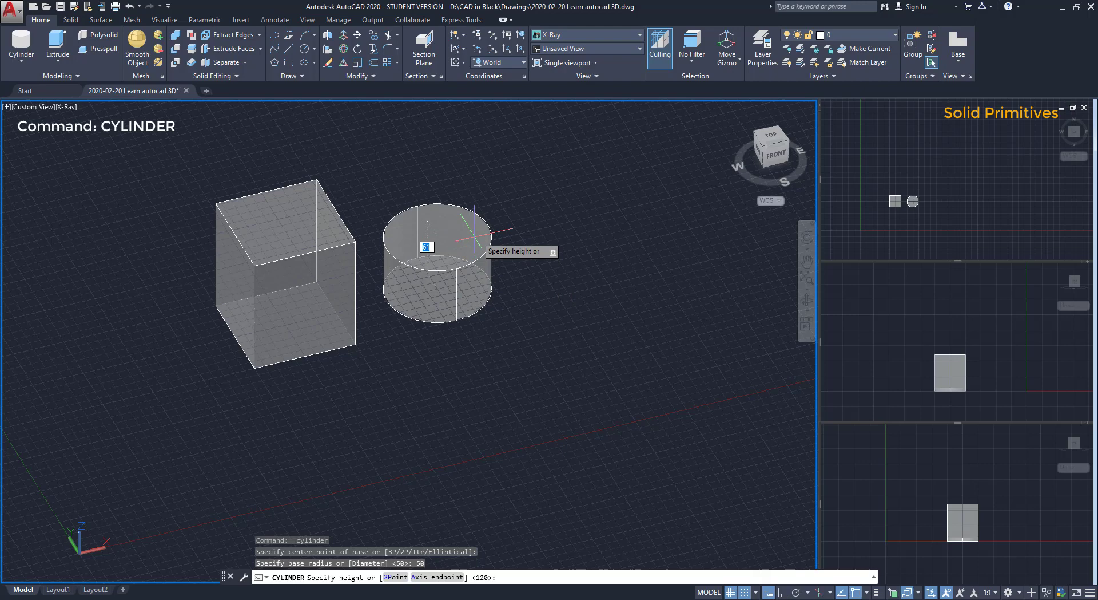
{"action": "type", "text": "120"}
{"action": "key", "text": "Return"}
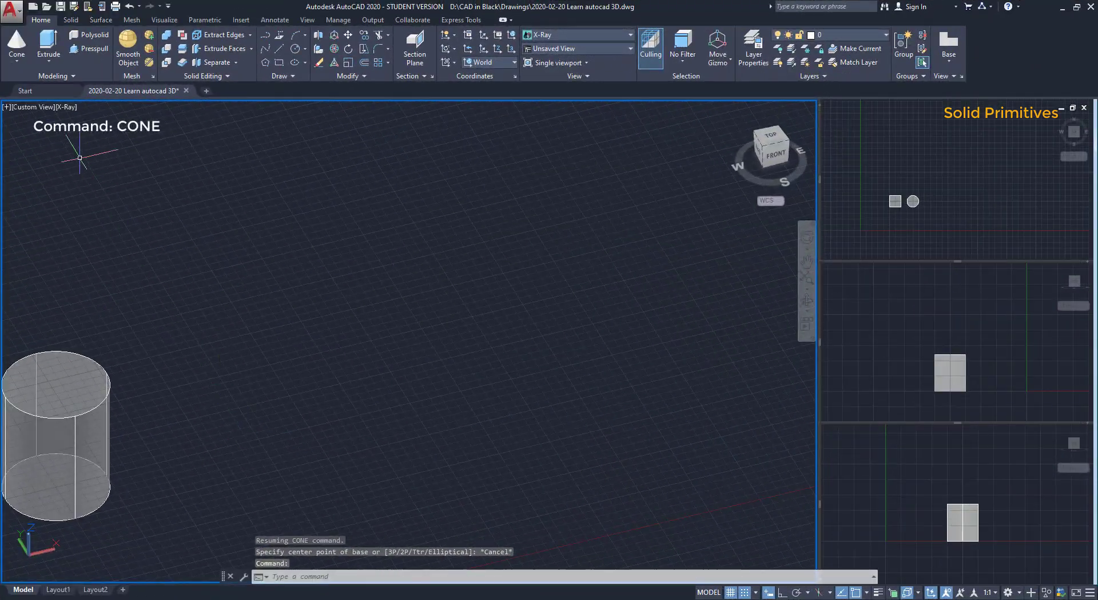
- Draw a cone with base radius 80 and height 100, panning so all solids are visible
{"action": "left_click", "coordinate": [16, 45]}
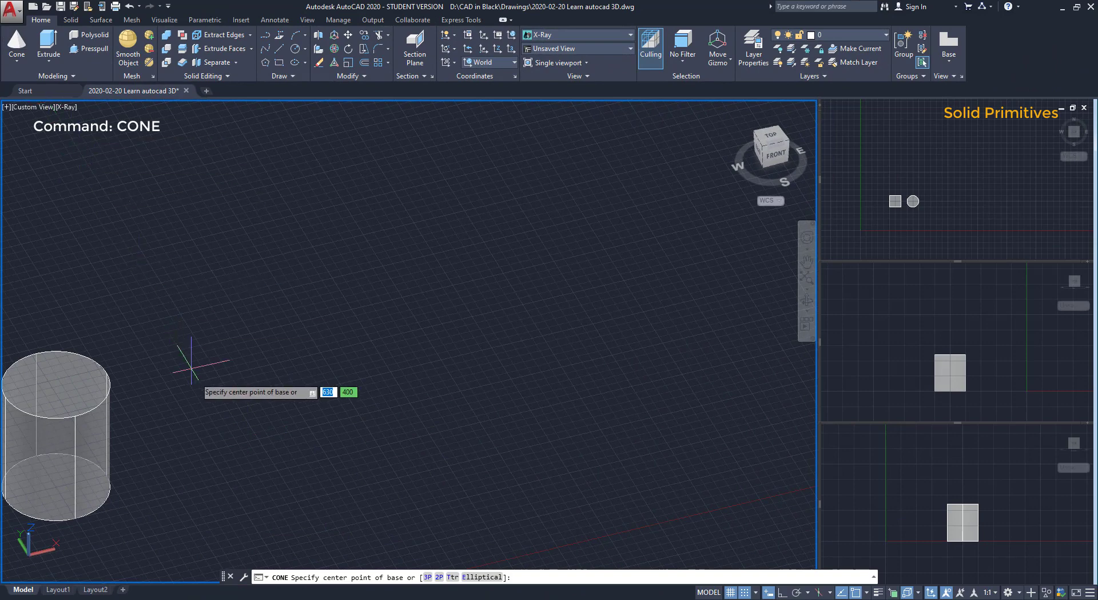
{"action": "left_click", "coordinate": [258, 437]}
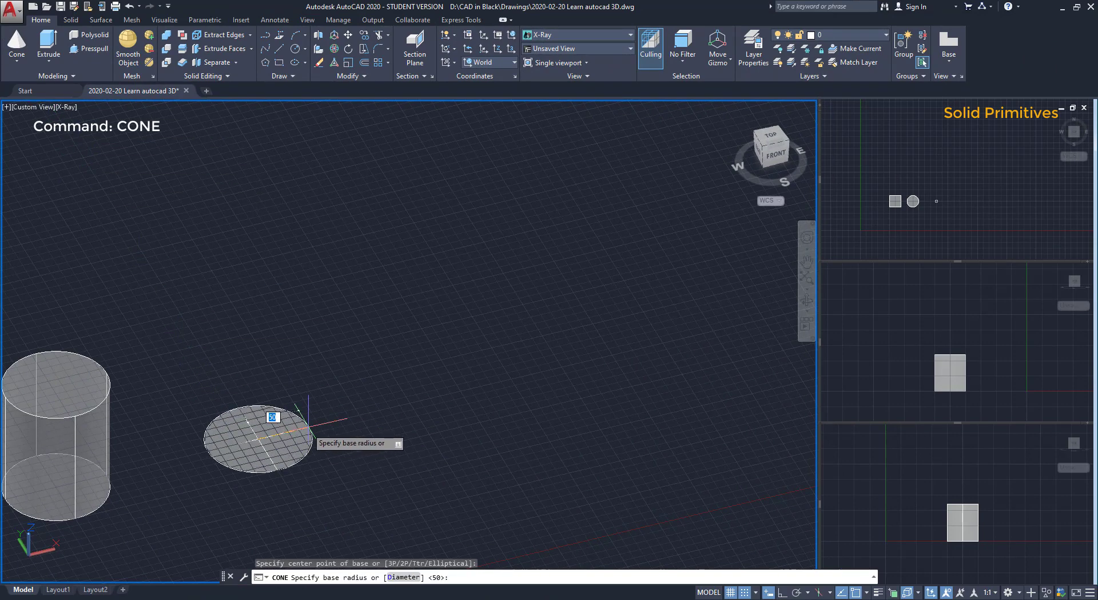
{"action": "type", "text": "80"}
{"action": "key", "text": "Return"}
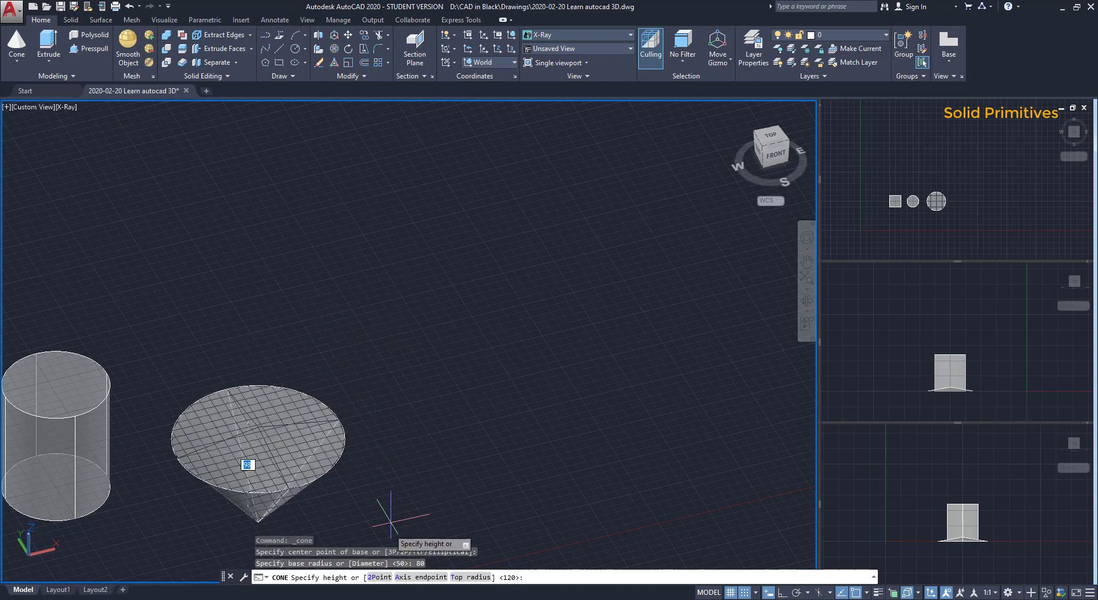
{"action": "middle_click_drag", "start_coordinate": [368, 503], "coordinate": [451, 318]}
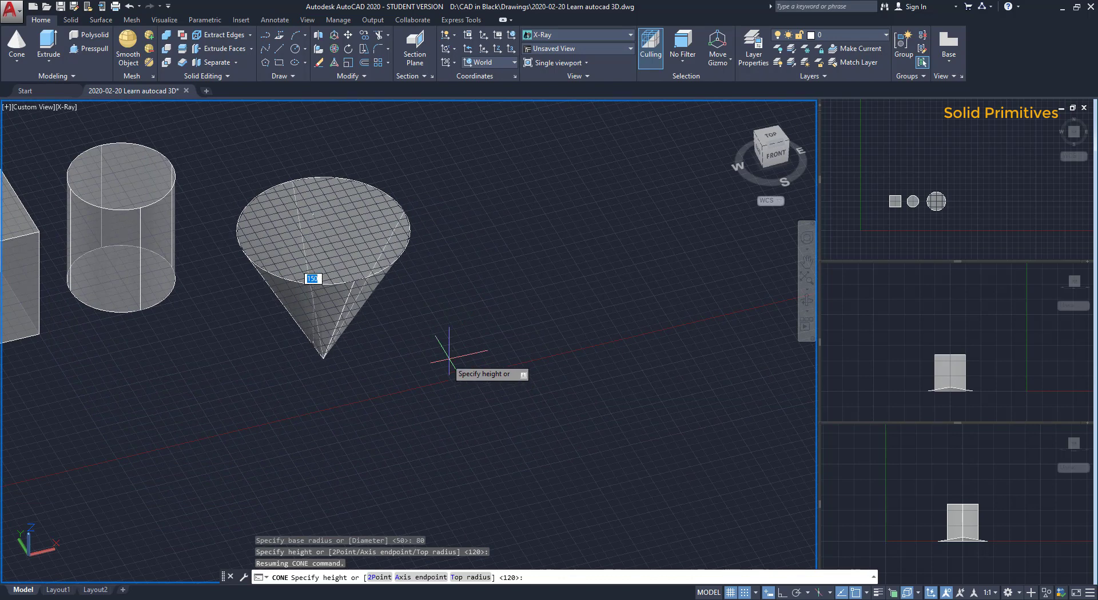
{"action": "type", "text": "100"}
{"action": "key", "text": "Return"}
{"action": "middle_click_drag", "start_coordinate": [437, 338], "coordinate": [660, 334]}
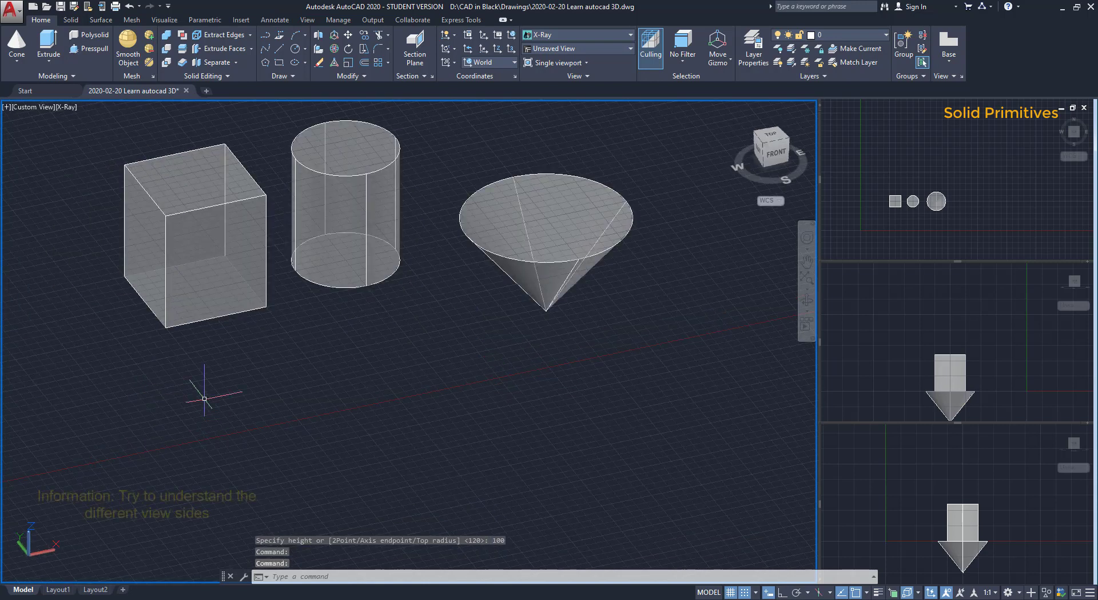
- Orbit the solid primitives to view them from the side, then move to the open boundary objects
{"action": "left_click", "coordinate": [900, 322]}
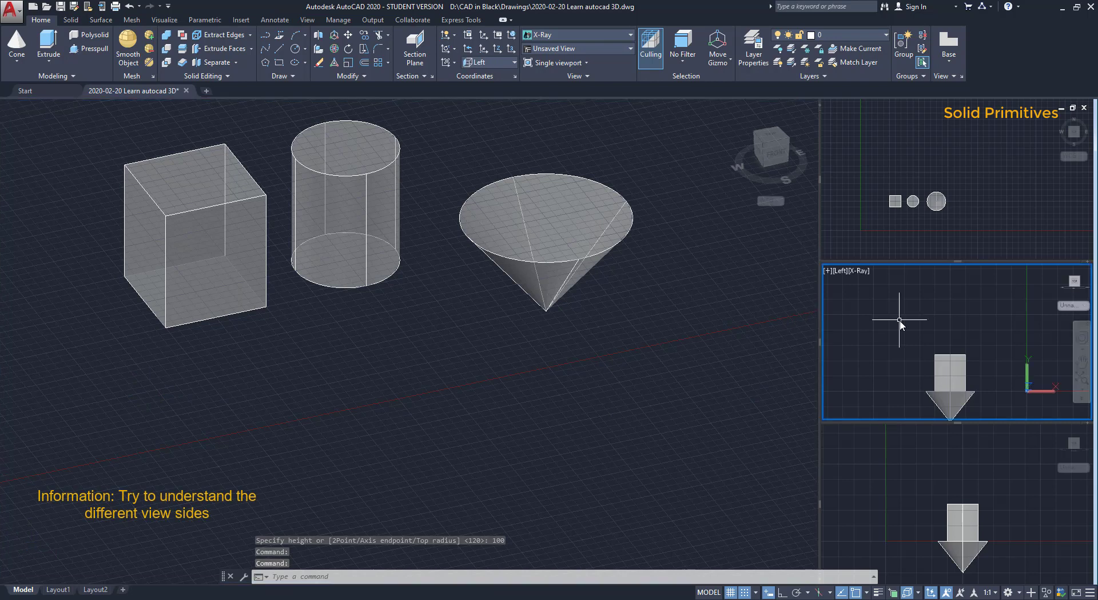
{"action": "left_click", "coordinate": [665, 383]}
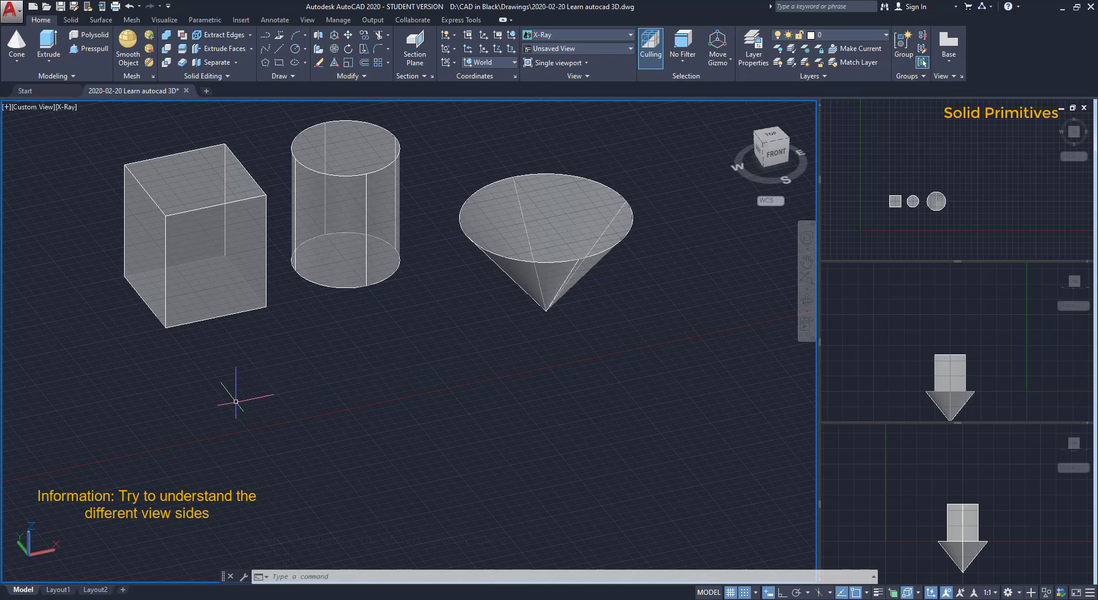
{"action": "middle_click_drag", "start_coordinate": [236, 401], "coordinate": [382, 336], "text": "shift"}
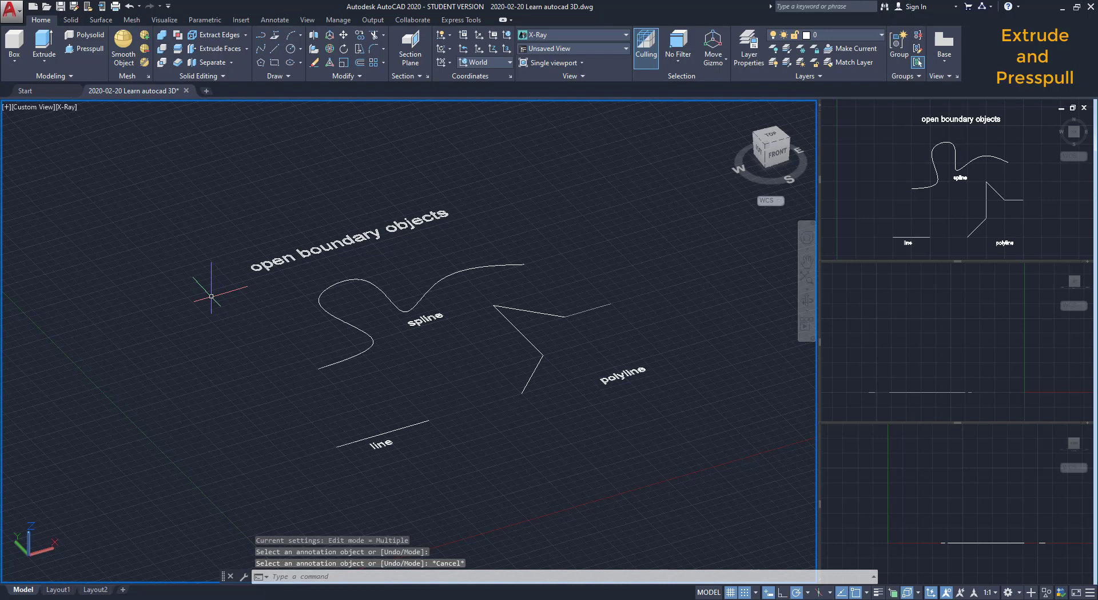
- Extrude the spline, line and polyline 50 units into surfaces
{"action": "left_click", "coordinate": [44, 44]}
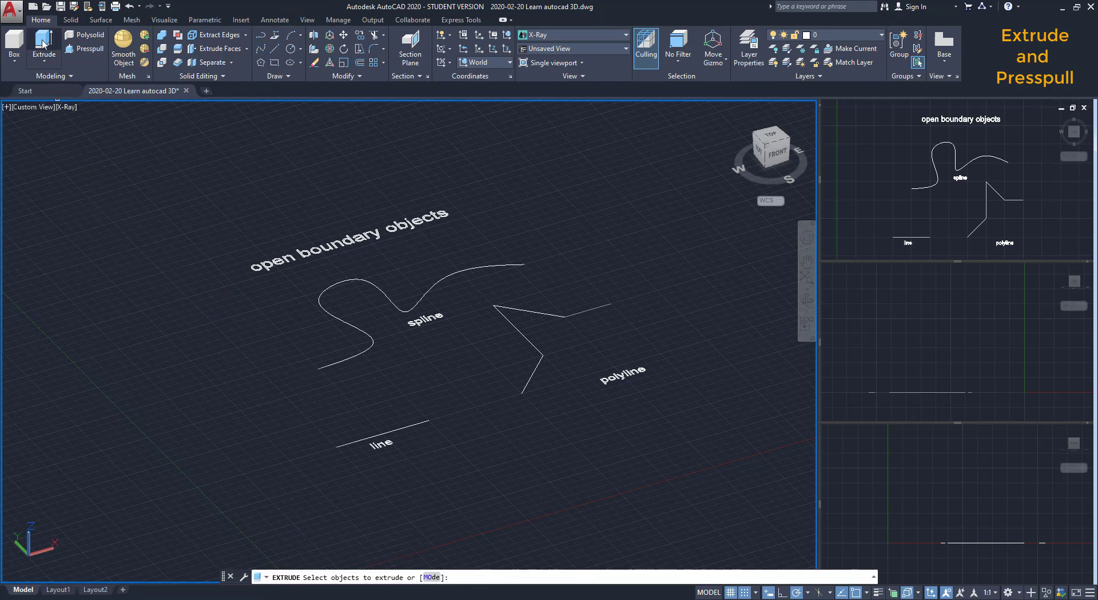
{"action": "left_click", "coordinate": [318, 294]}
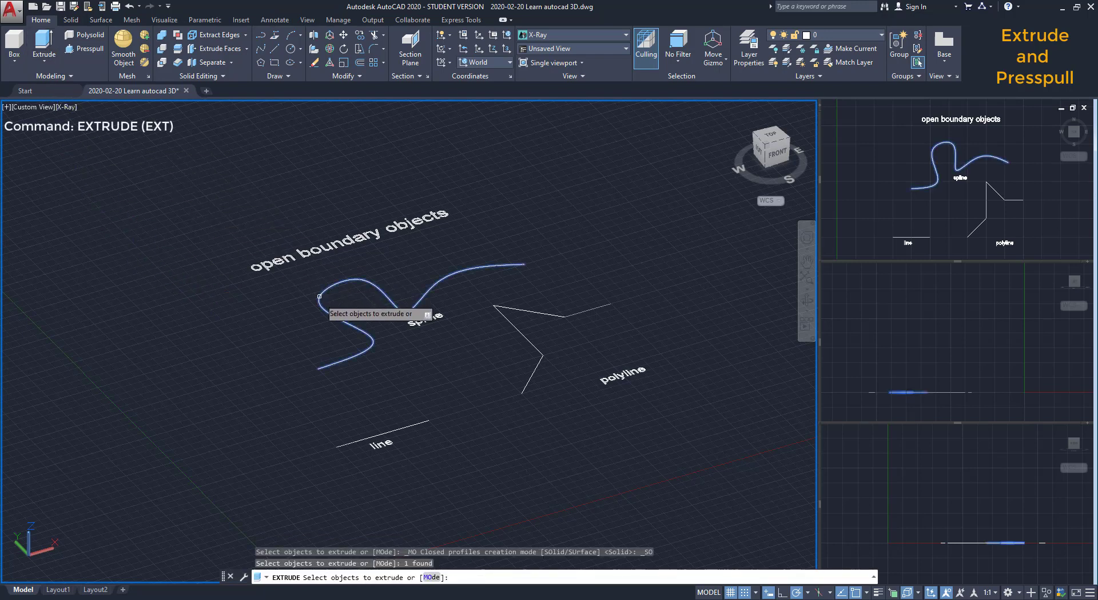
{"action": "left_click", "coordinate": [406, 421]}
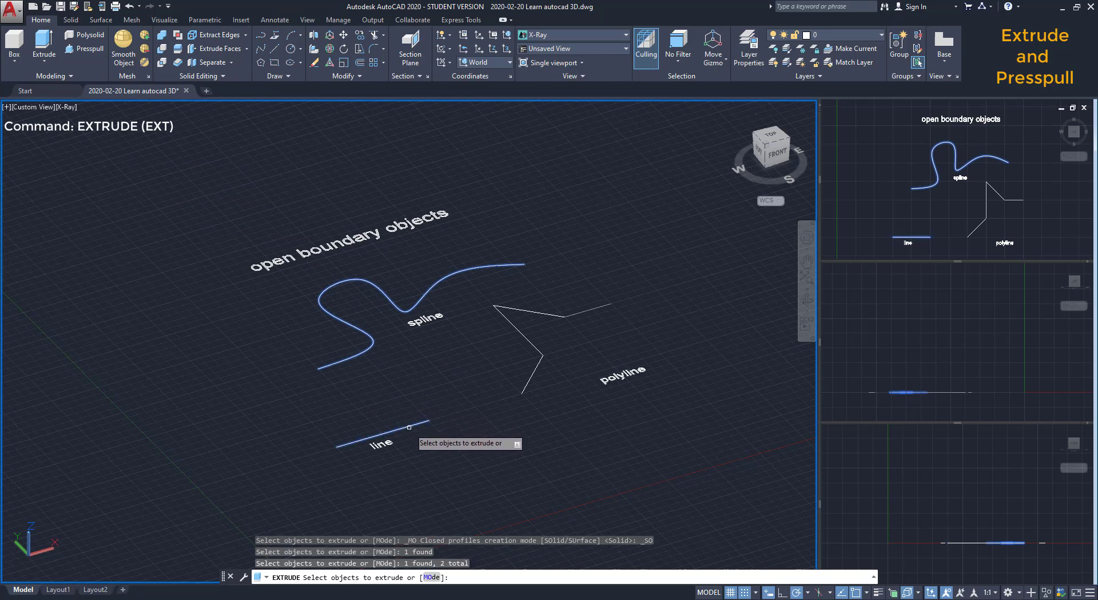
{"action": "left_click", "coordinate": [529, 379]}
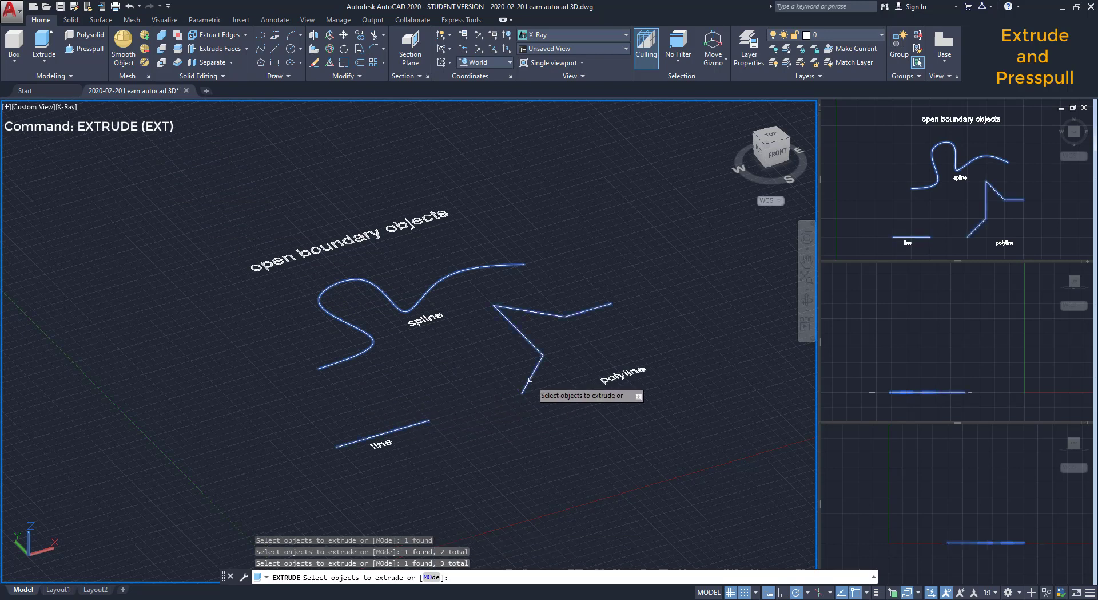
{"action": "key", "text": "Return"}
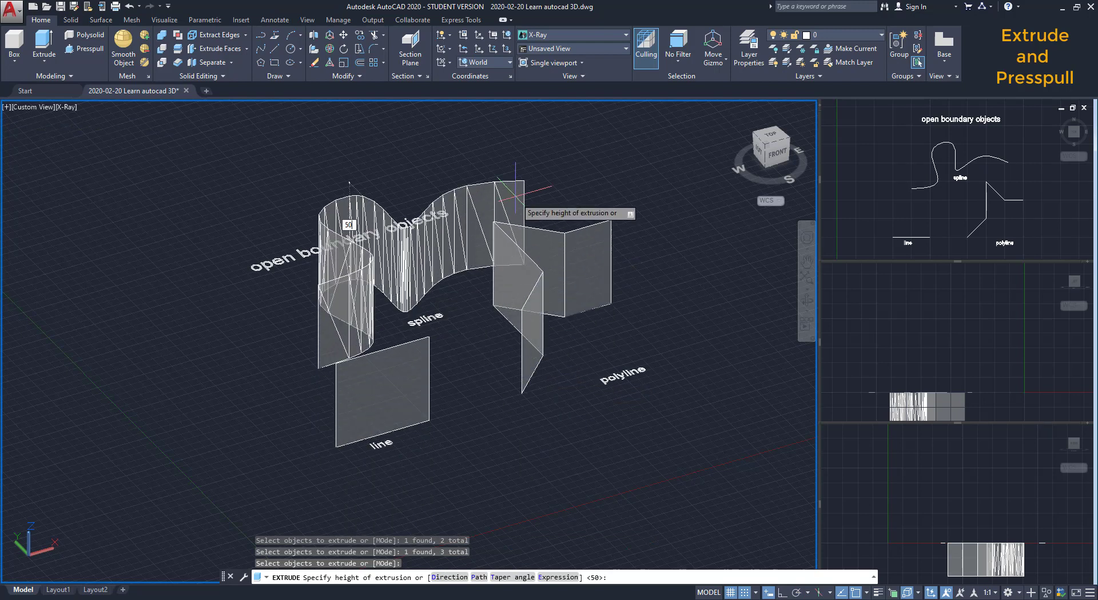
{"action": "type", "text": "50"}
{"action": "key", "text": "Return"}
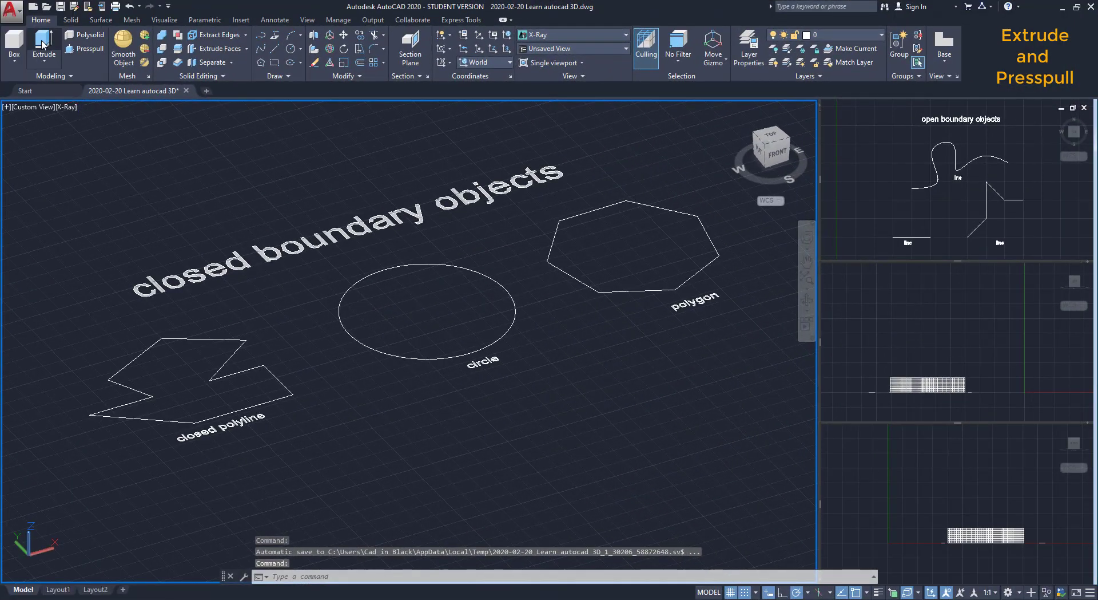
- Extrude the closed polyline, circle and polygon to the default 50-unit height
{"action": "left_click", "coordinate": [43, 45]}
{"action": "left_click", "coordinate": [216, 339]}
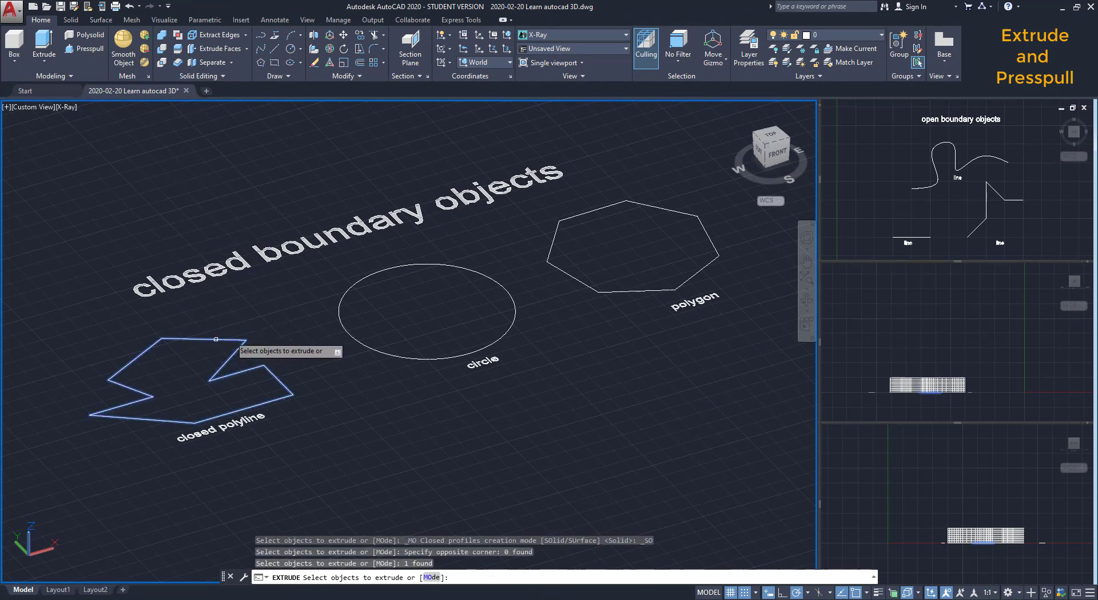
{"action": "left_click", "coordinate": [452, 264]}
{"action": "left_click", "coordinate": [553, 244]}
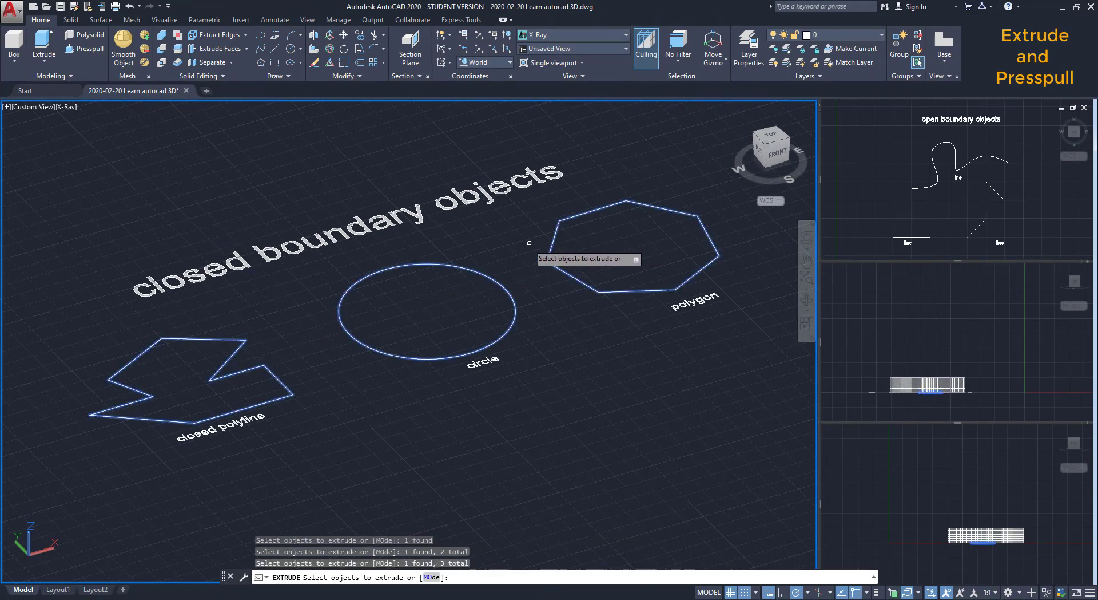
{"action": "key", "text": "Return"}
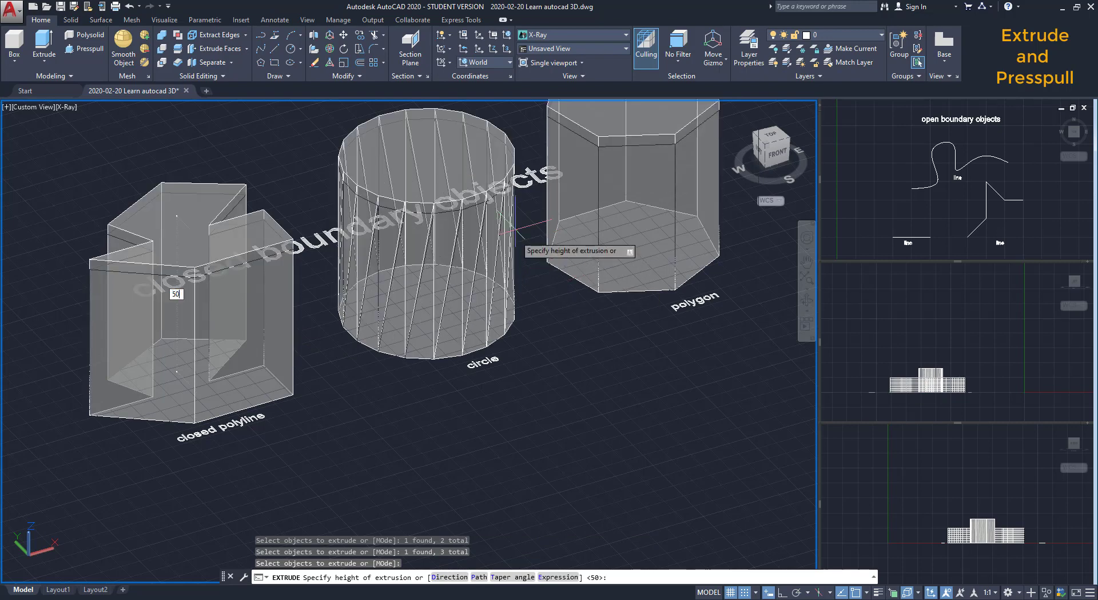
{"action": "key", "text": "Return"}
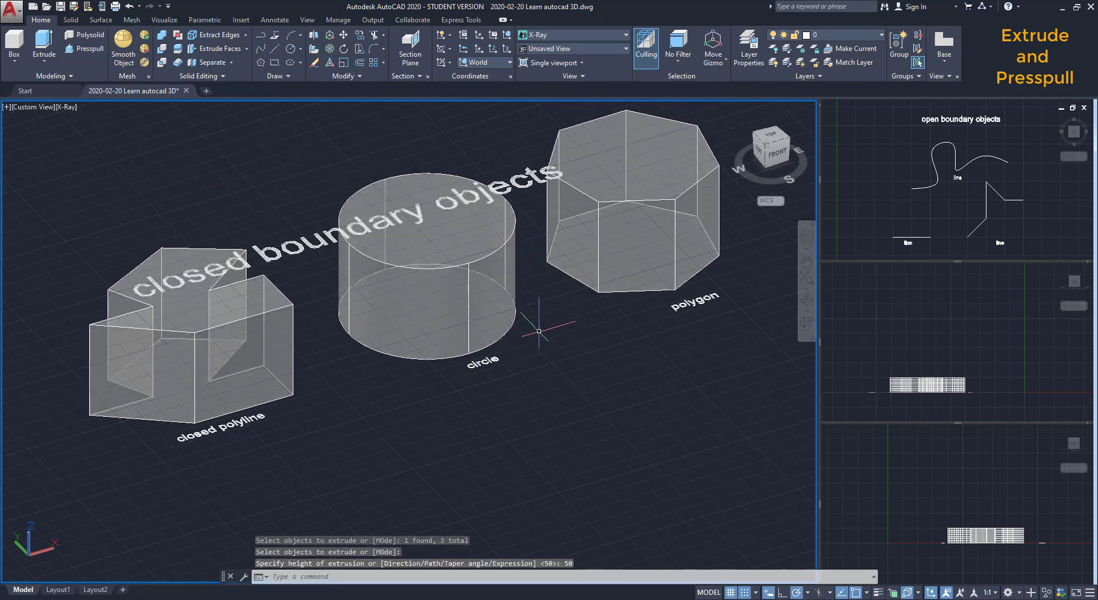
- Zoom to check the result, then undo the extrusion
{"action": "scroll", "coordinate": [608, 340], "scroll_direction": "down", "scroll_amount": 3}
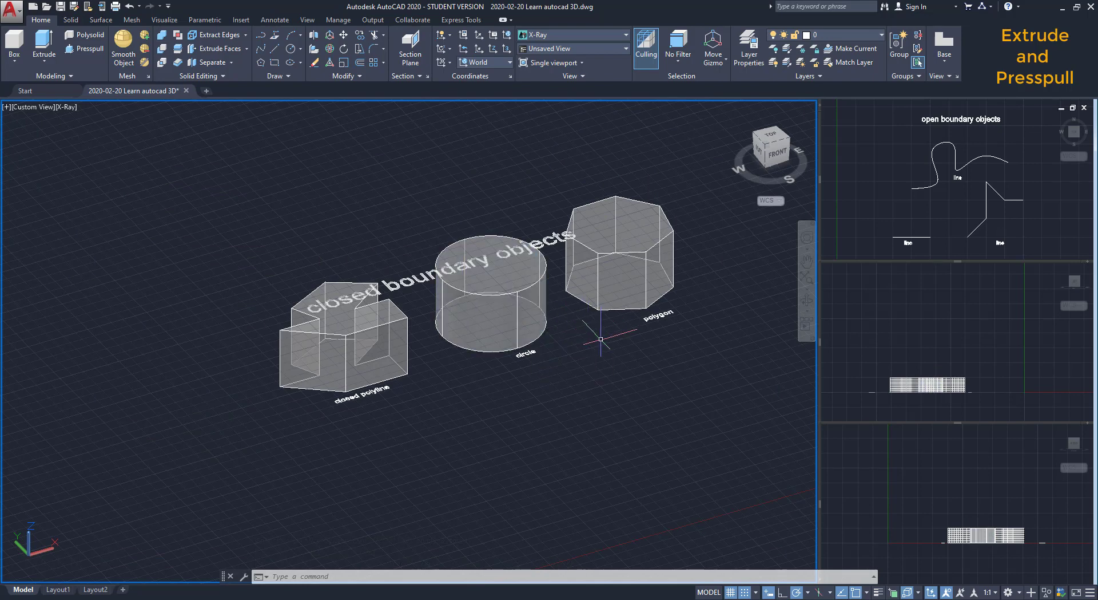
{"action": "scroll", "coordinate": [597, 338], "scroll_direction": "up", "scroll_amount": 2}
{"action": "key", "text": "ctrl+z"}
{"action": "key", "text": "ctrl+z"}
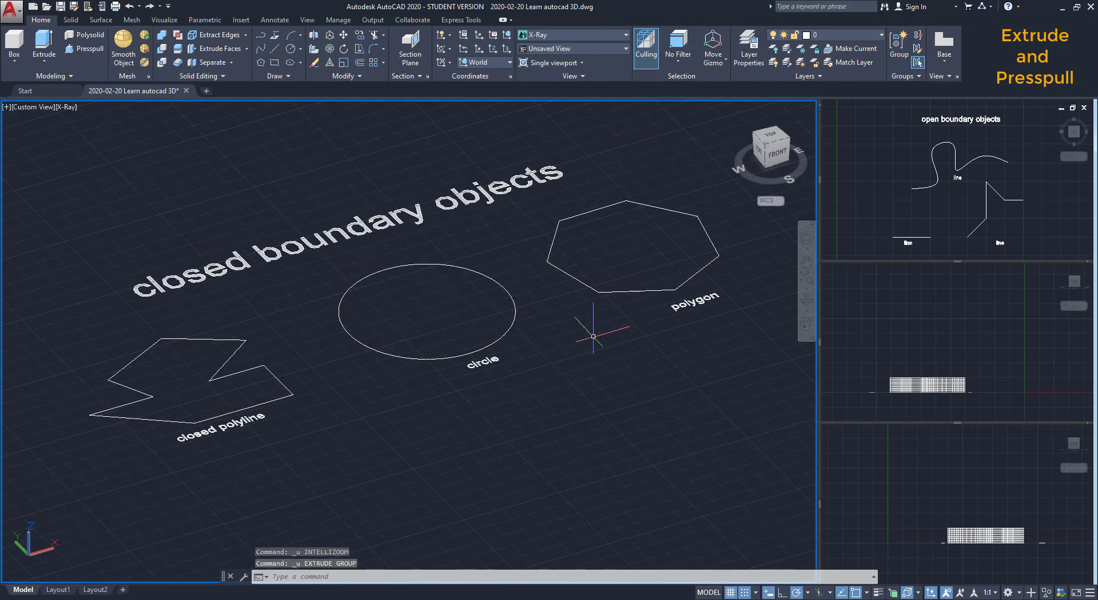
- Start EXT and set its closed-profile creation mode to Surface
{"action": "type", "text": "ex"}
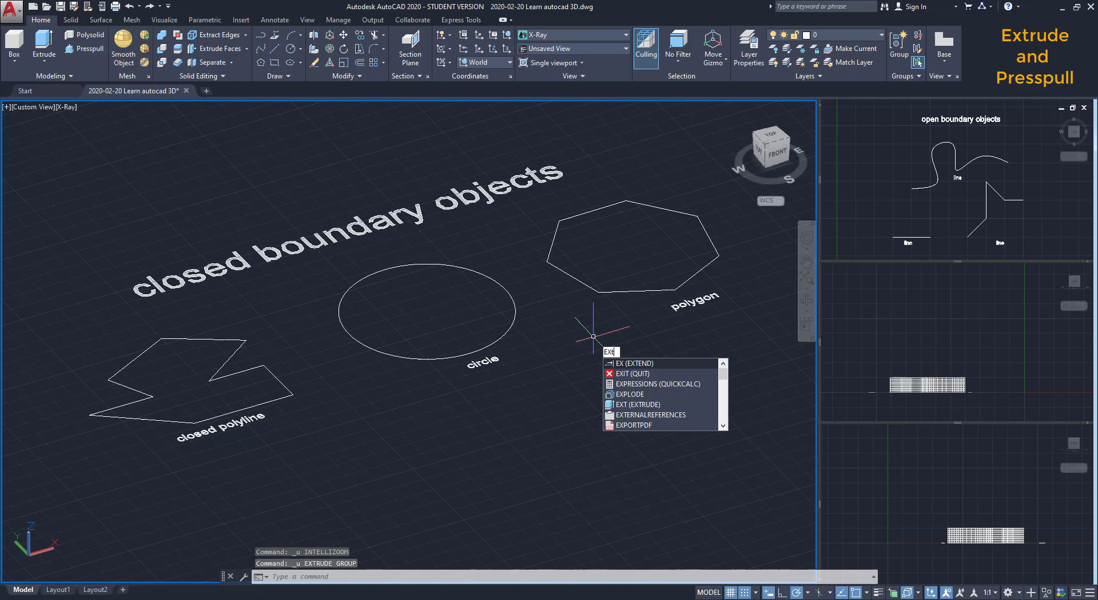
{"action": "type", "text": "t"}
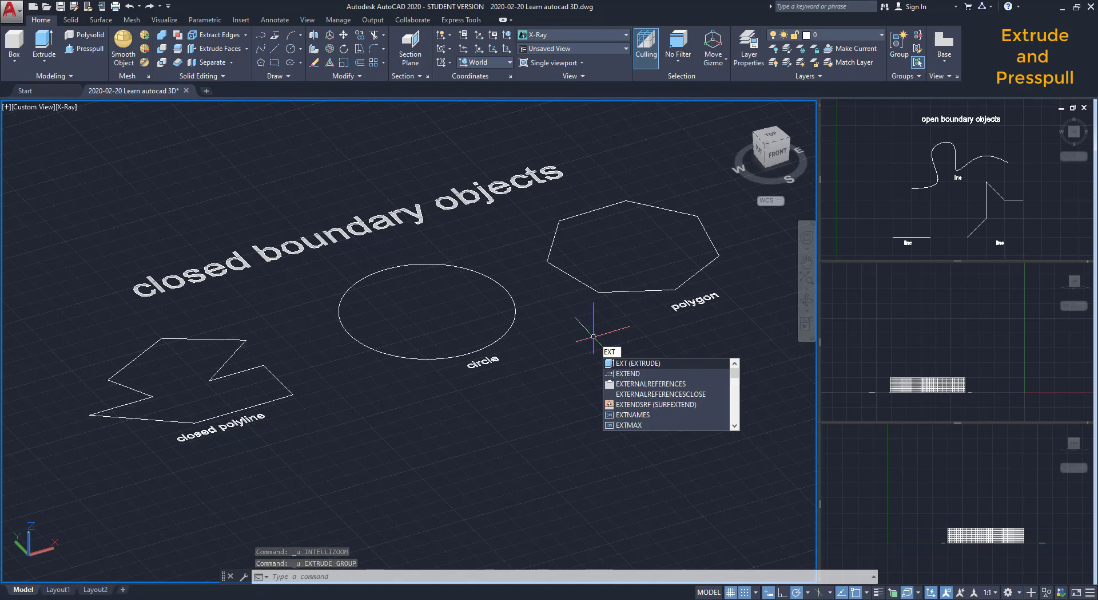
{"action": "key", "text": "Return"}
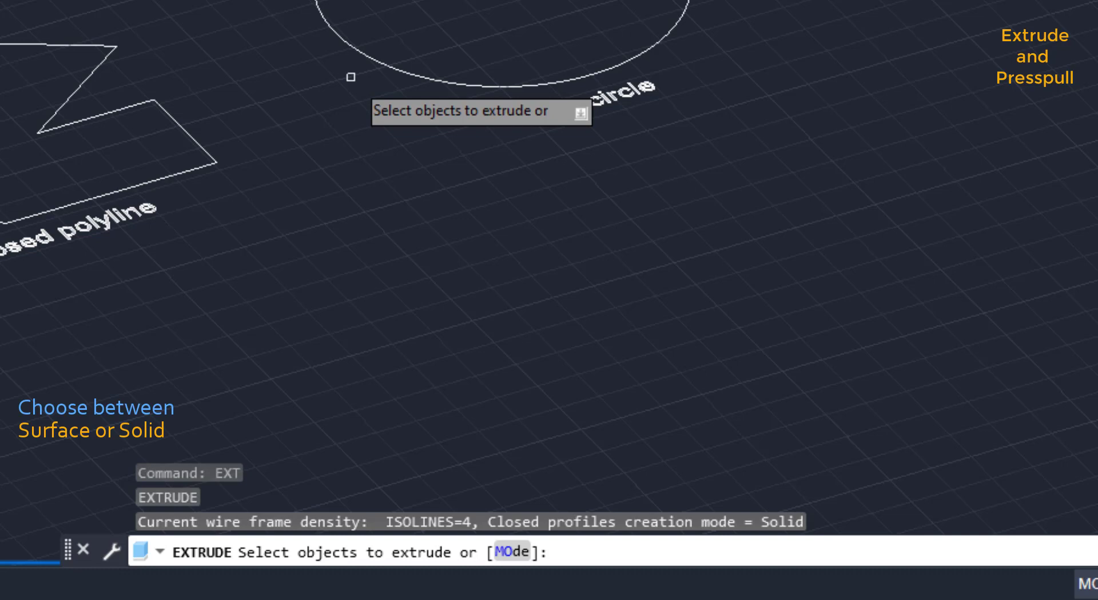
{"action": "type", "text": "mo"}
{"action": "key", "text": "Return"}
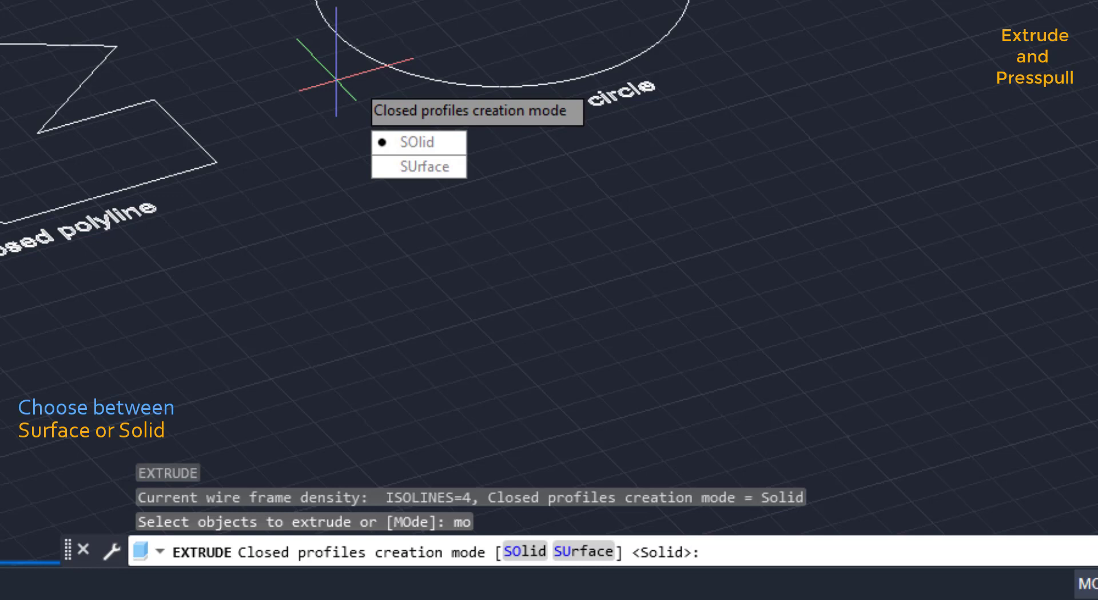
{"action": "type", "text": "su"}
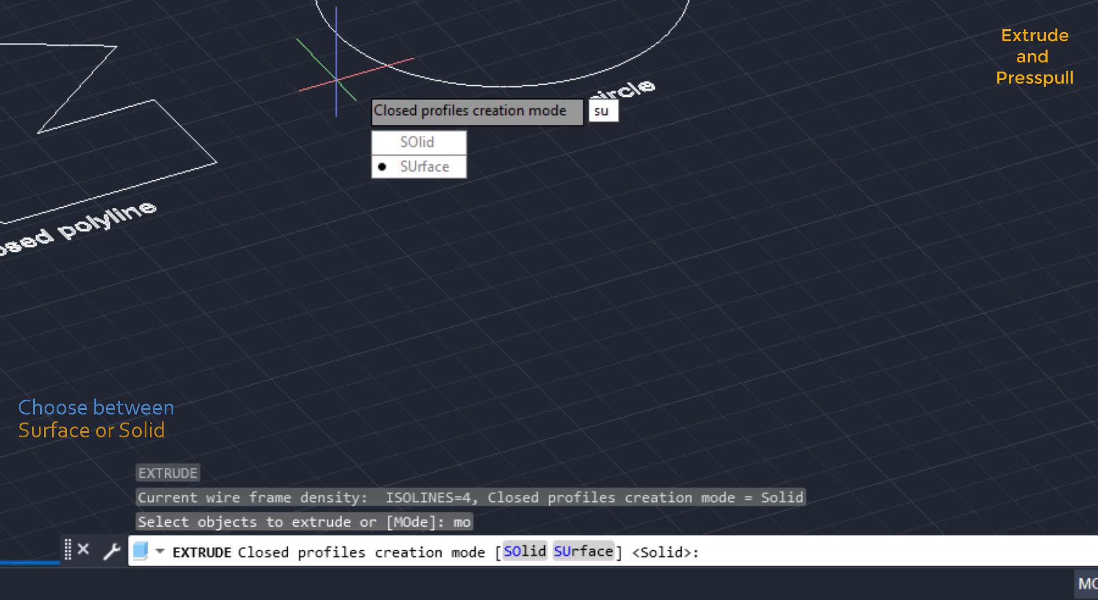
{"action": "key", "text": "Return"}
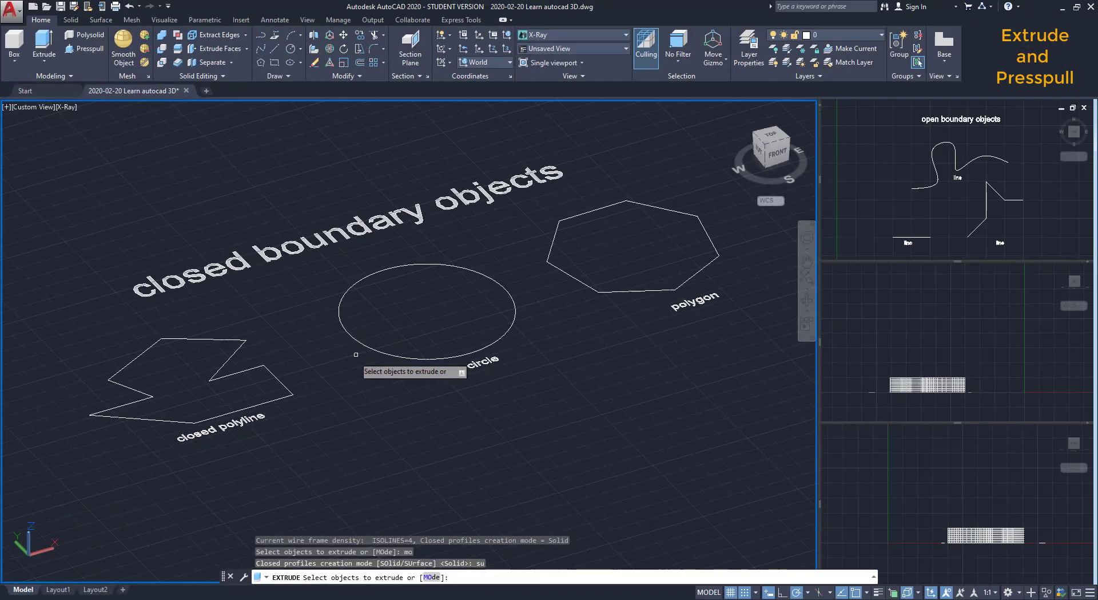
- Extrude the closed polyline, circle and polygon 50 units as surfaces, then orbit to inspect their hollow interiors
{"action": "left_click", "coordinate": [248, 342]}
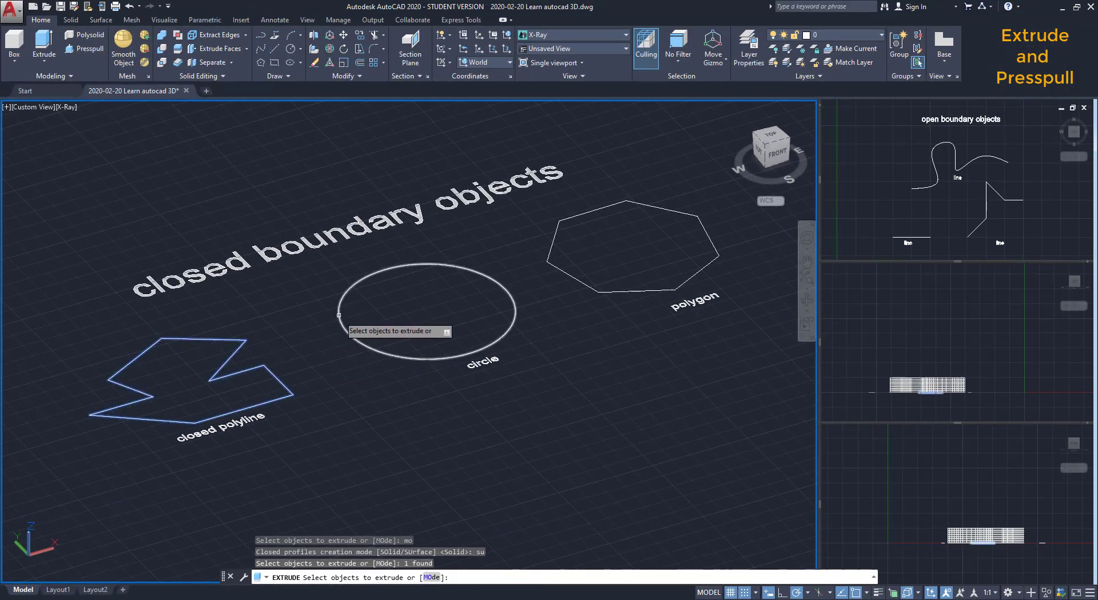
{"action": "left_click", "coordinate": [338, 314]}
{"action": "left_click", "coordinate": [552, 266]}
{"action": "key", "text": "Return"}
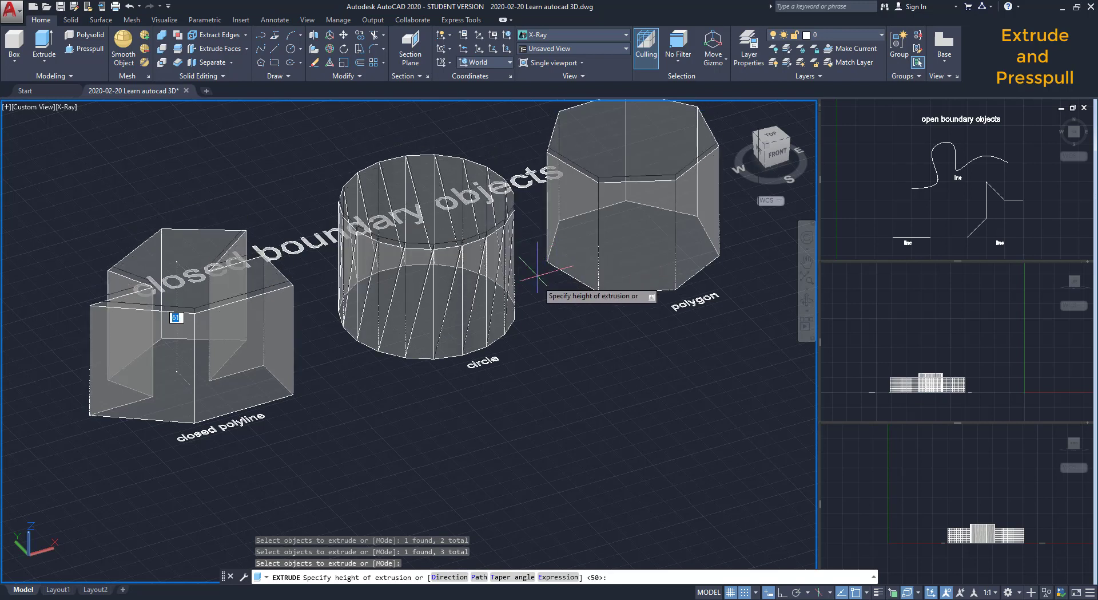
{"action": "type", "text": "5"}
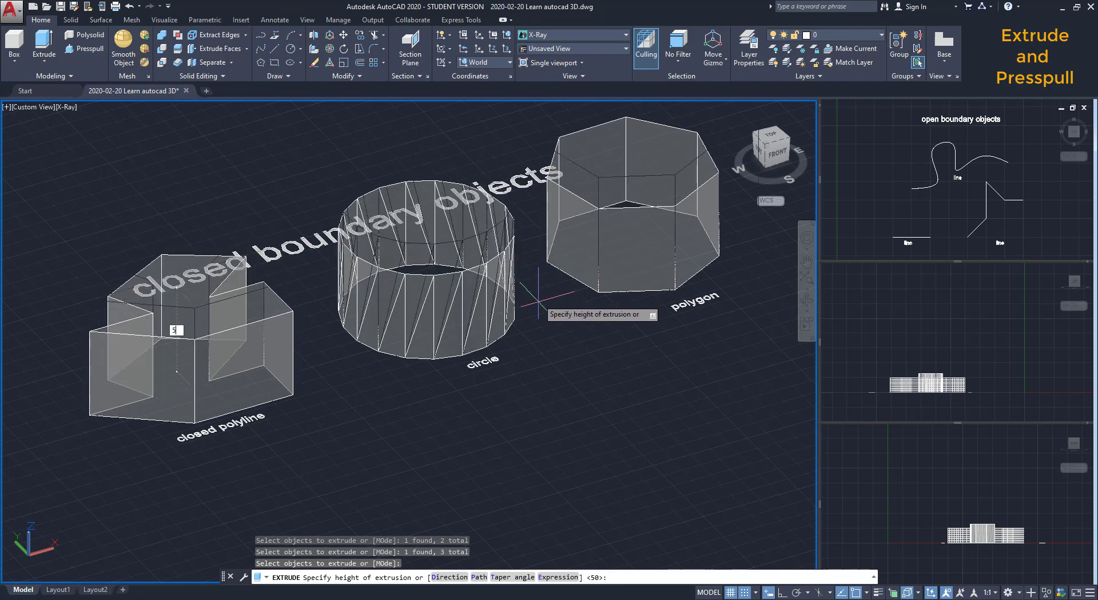
{"action": "type", "text": "0"}
{"action": "key", "text": "Return"}
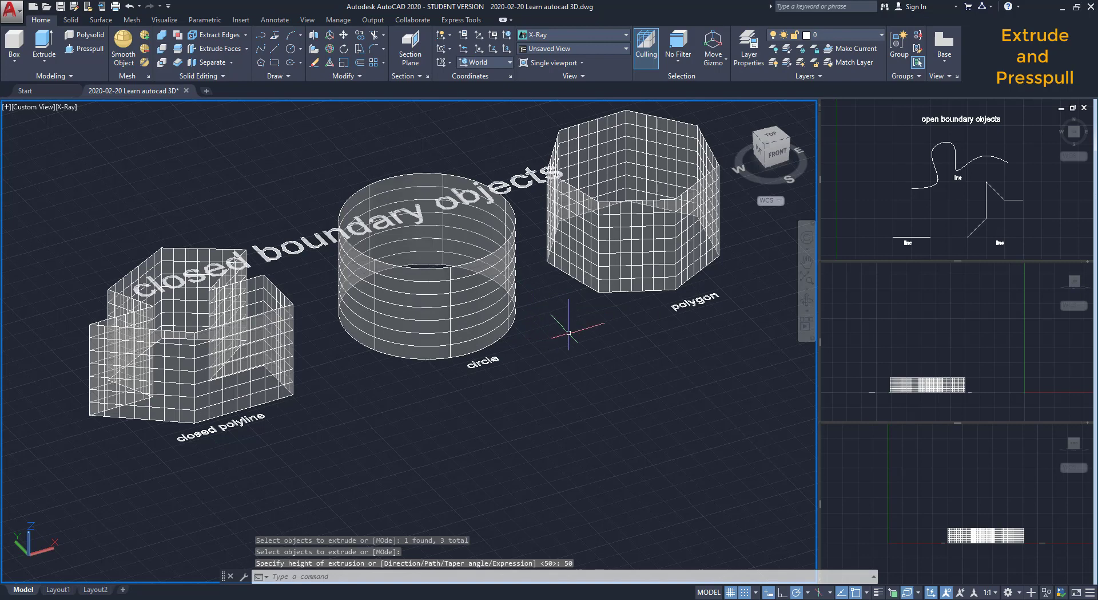
{"action": "middle_click_drag", "start_coordinate": [566, 312], "coordinate": [502, 368], "text": "shift"}
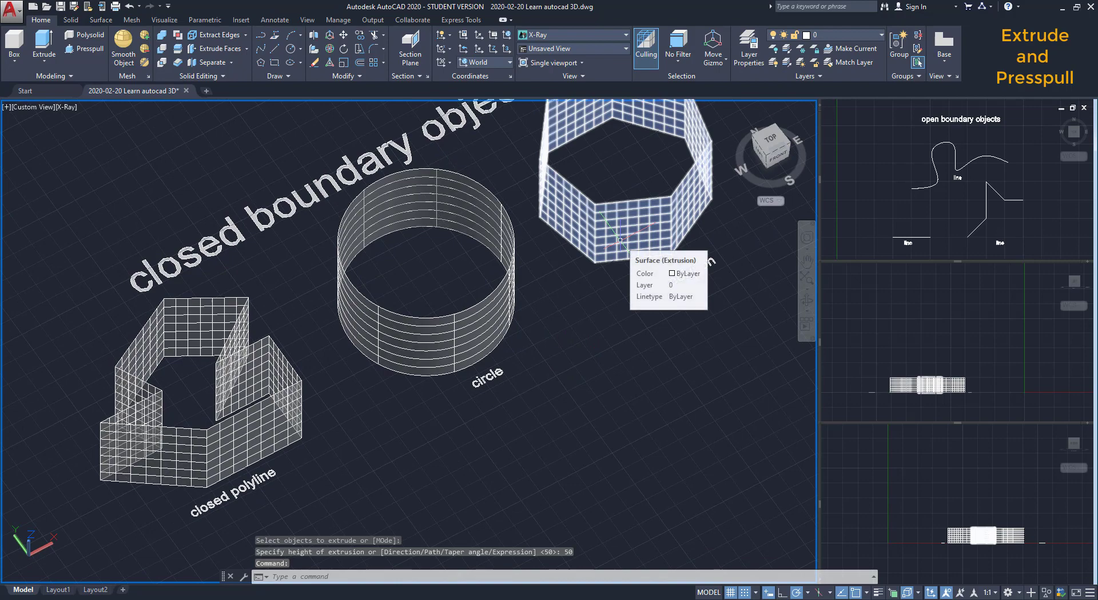
{"action": "middle_click_drag", "start_coordinate": [610, 366], "coordinate": [593, 338], "text": "shift"}
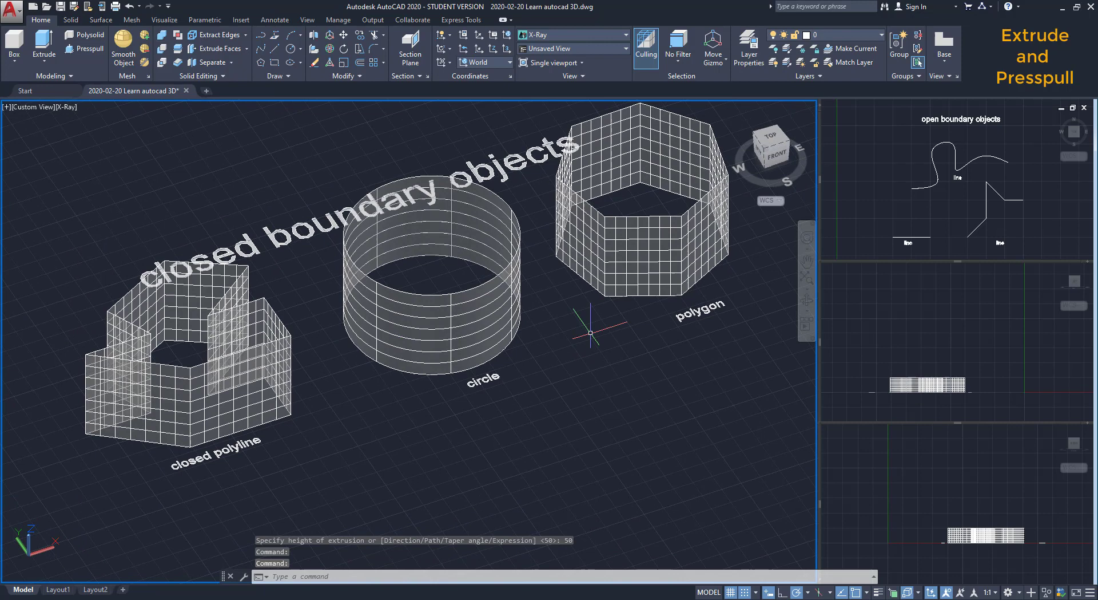
- Switch the visual style to Shades of Gray
{"action": "left_click", "coordinate": [625, 35]}
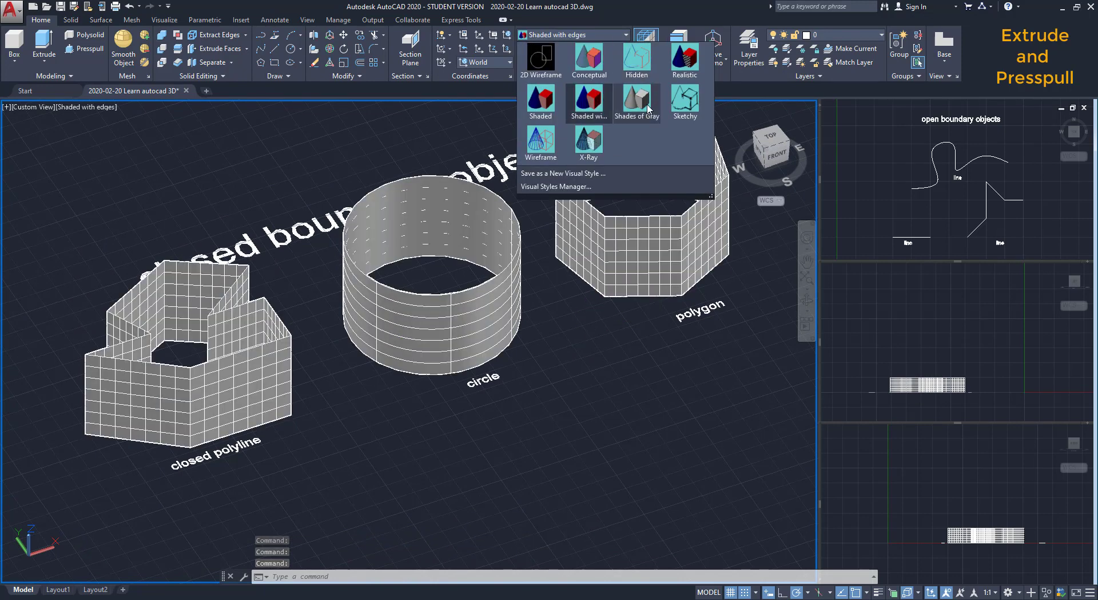
{"action": "left_click", "coordinate": [637, 103]}
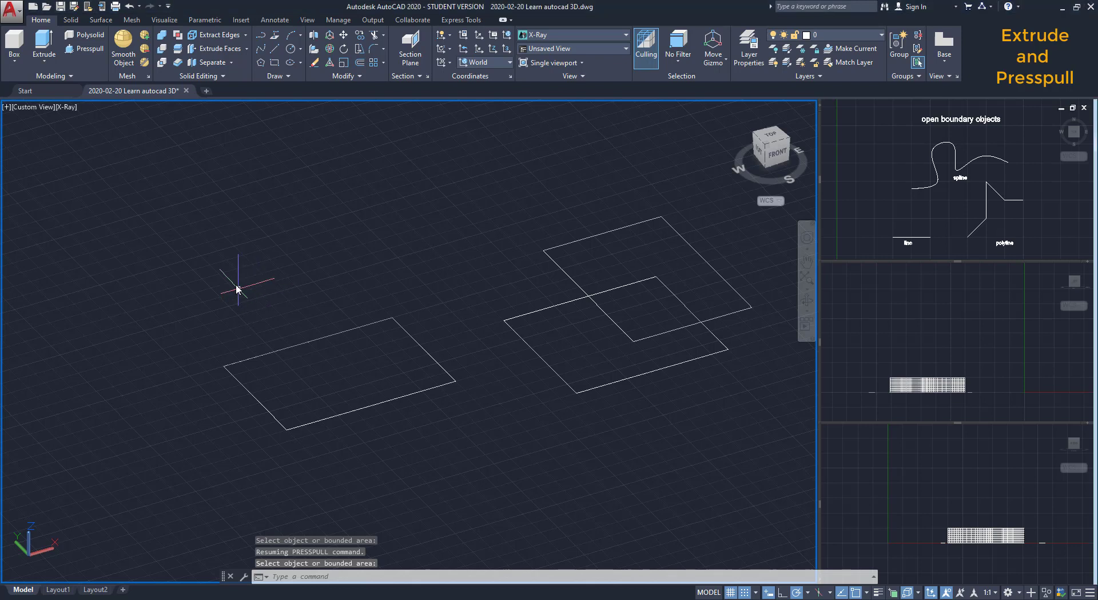
- Press-pull the lone rectangle into a 30-high box
{"action": "left_click", "coordinate": [95, 50]}
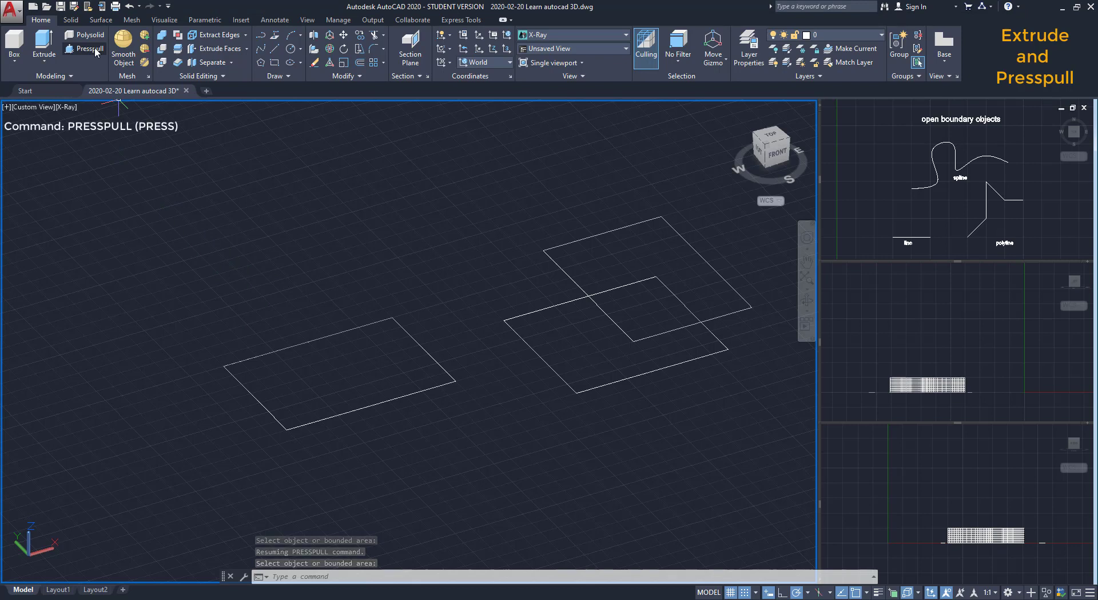
{"action": "left_click", "coordinate": [312, 359]}
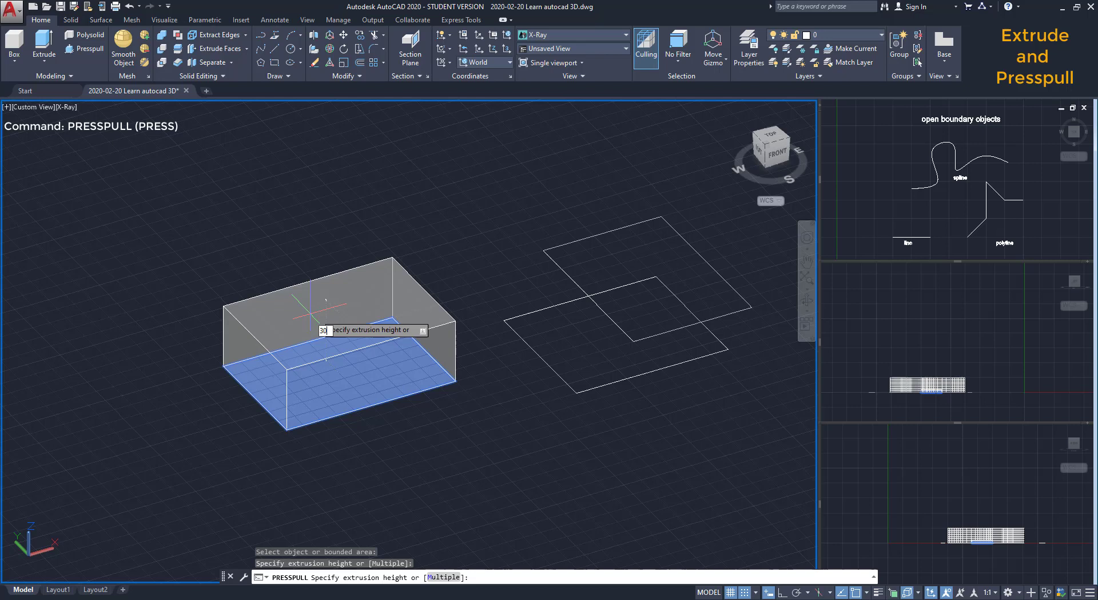
{"action": "key", "text": "Return"}
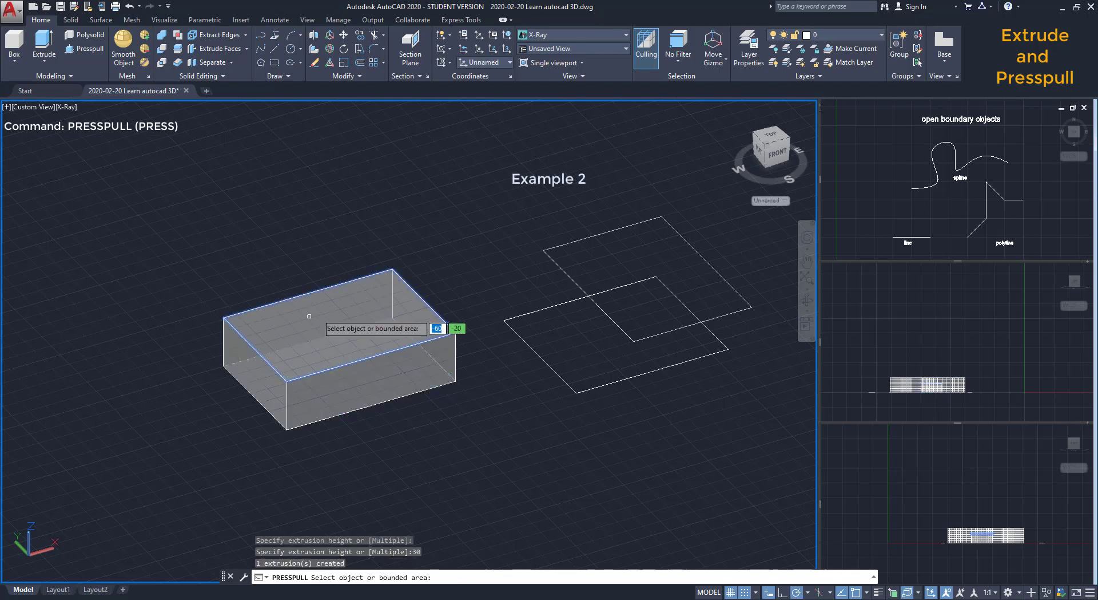
- Press-pull the overlapping squares' L-shaped area and square area into tall solids
{"action": "left_click", "coordinate": [572, 323]}
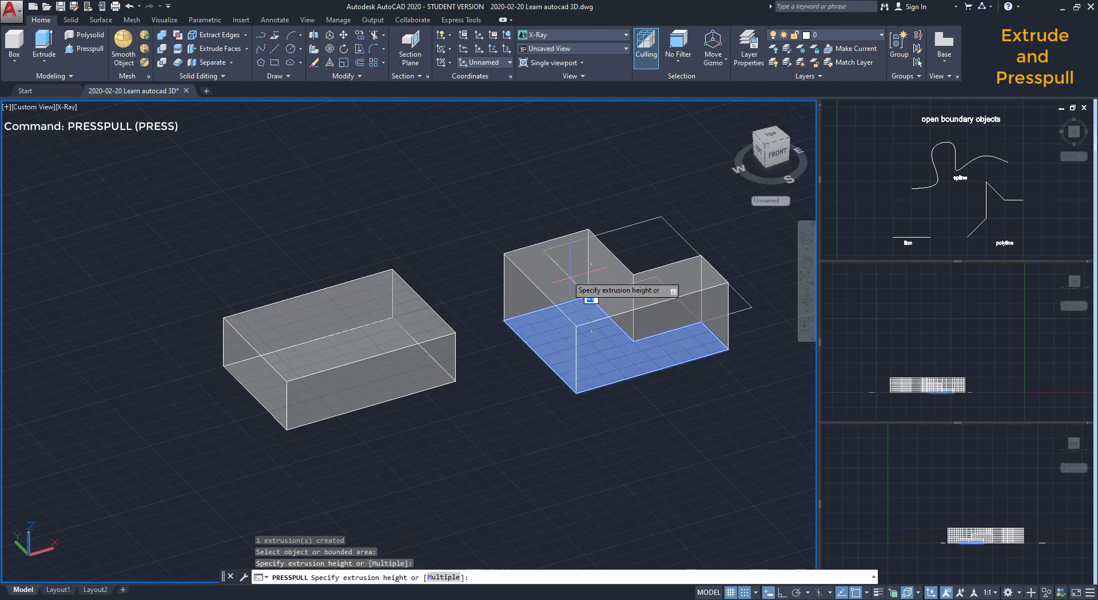
{"action": "left_click", "coordinate": [566, 209]}
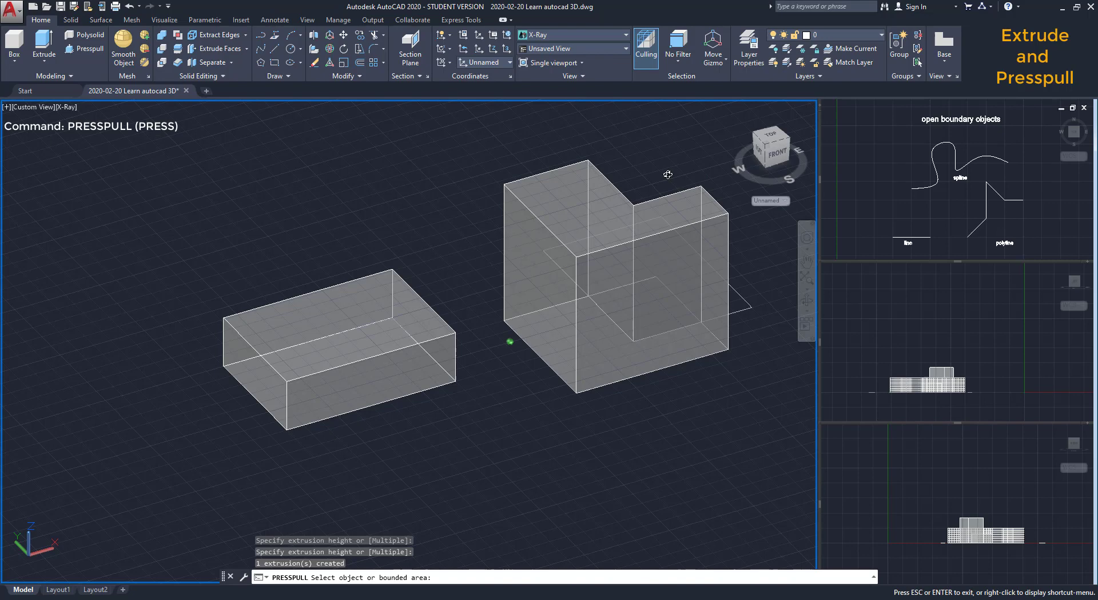
{"action": "middle_click_drag", "start_coordinate": [667, 174], "coordinate": [526, 218], "text": "shift"}
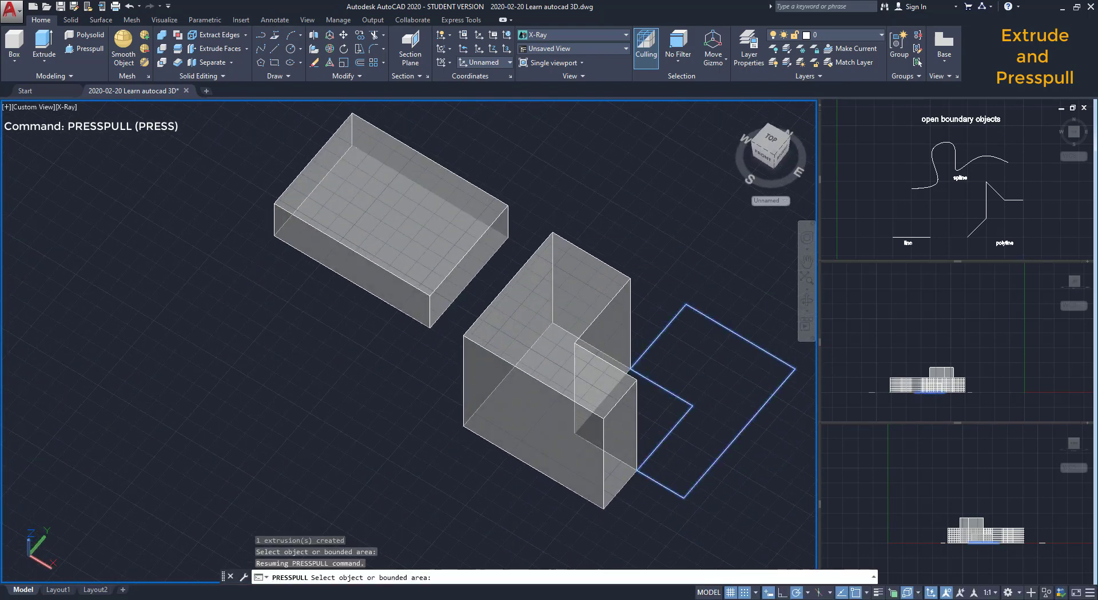
{"action": "left_click", "coordinate": [715, 372]}
{"action": "left_click", "coordinate": [719, 304]}
{"action": "middle_click_drag", "start_coordinate": [601, 341], "coordinate": [589, 283], "text": "shift"}
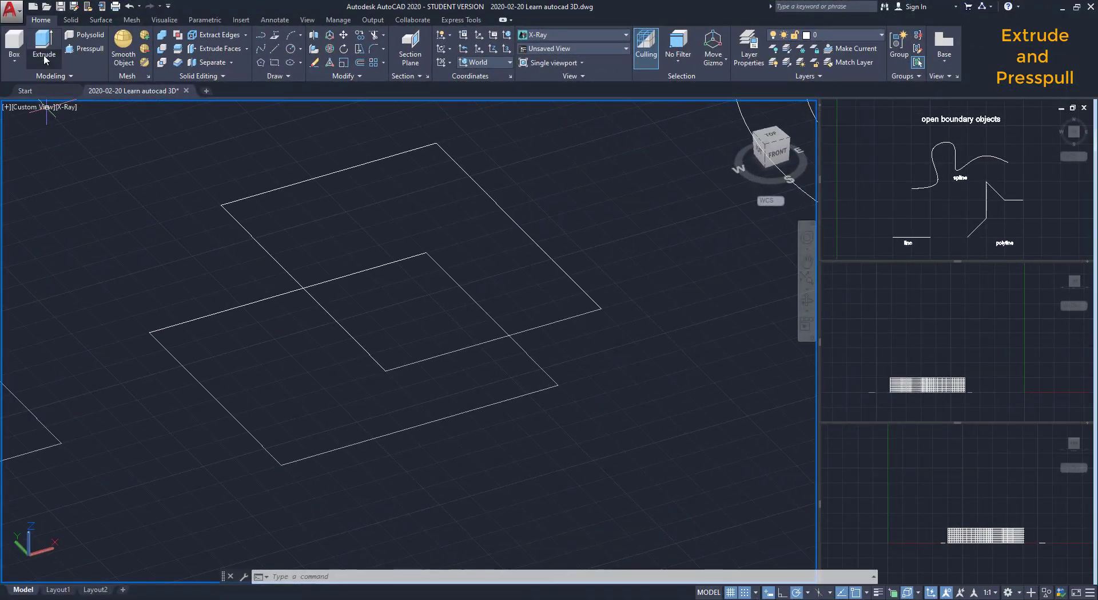
- Extrude the lower of the overlapping rectangles upward into a box solid
{"action": "left_click", "coordinate": [45, 43]}
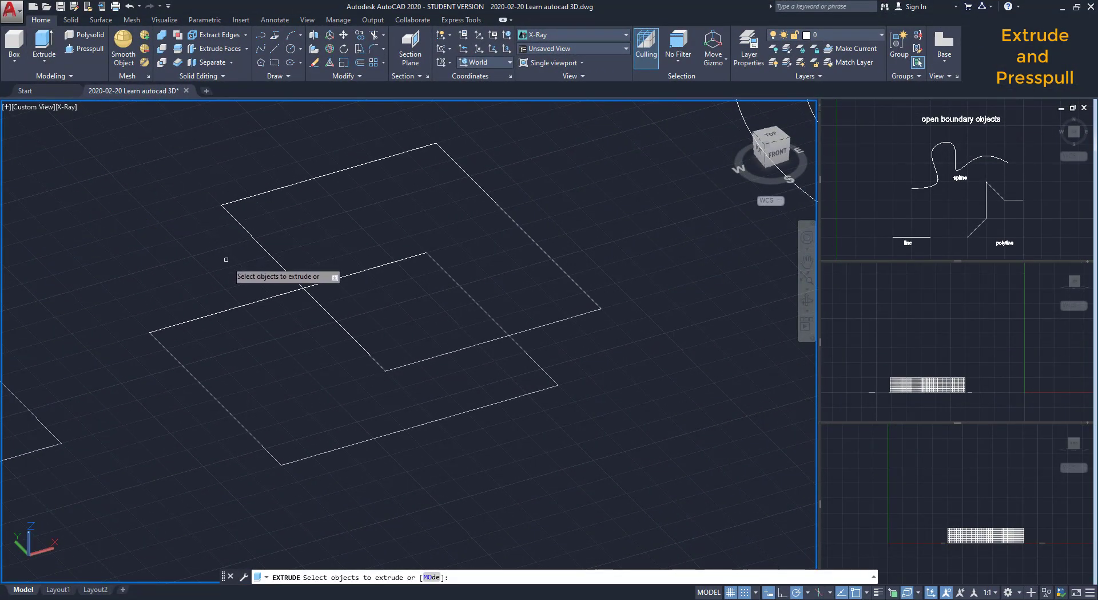
{"action": "left_click", "coordinate": [240, 308]}
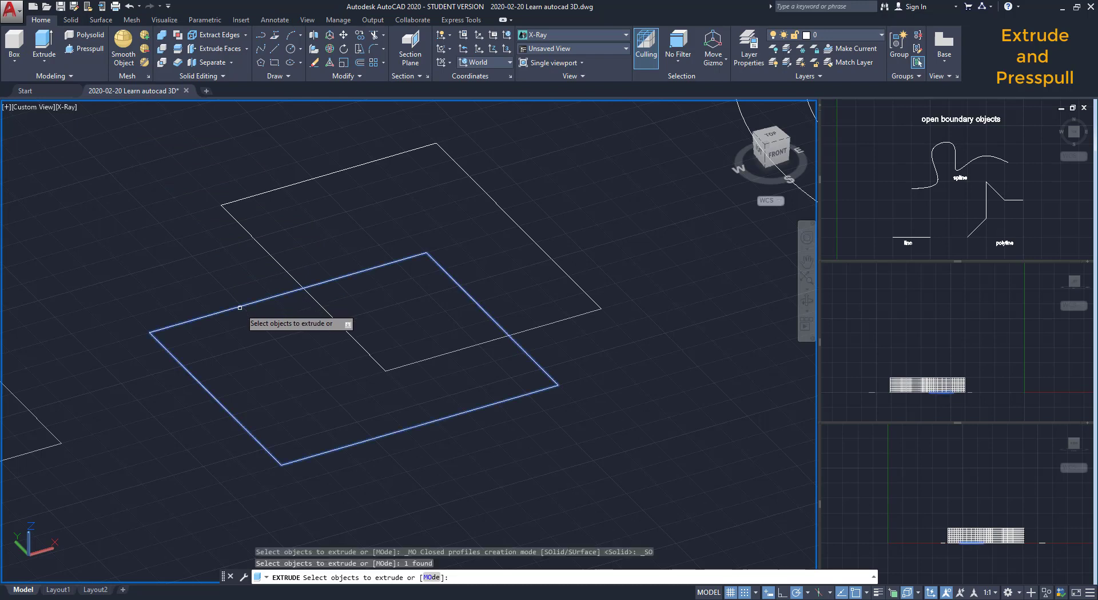
{"action": "key", "text": "Return"}
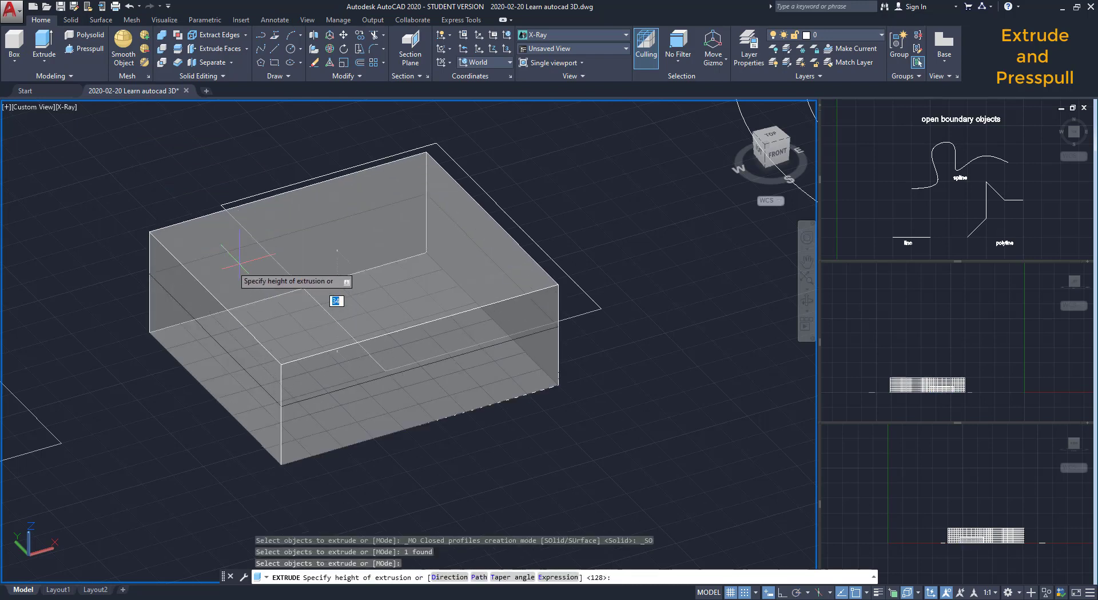
{"action": "left_click", "coordinate": [337, 250]}
{"action": "middle_click_drag", "start_coordinate": [629, 228], "coordinate": [602, 293], "text": "shift"}
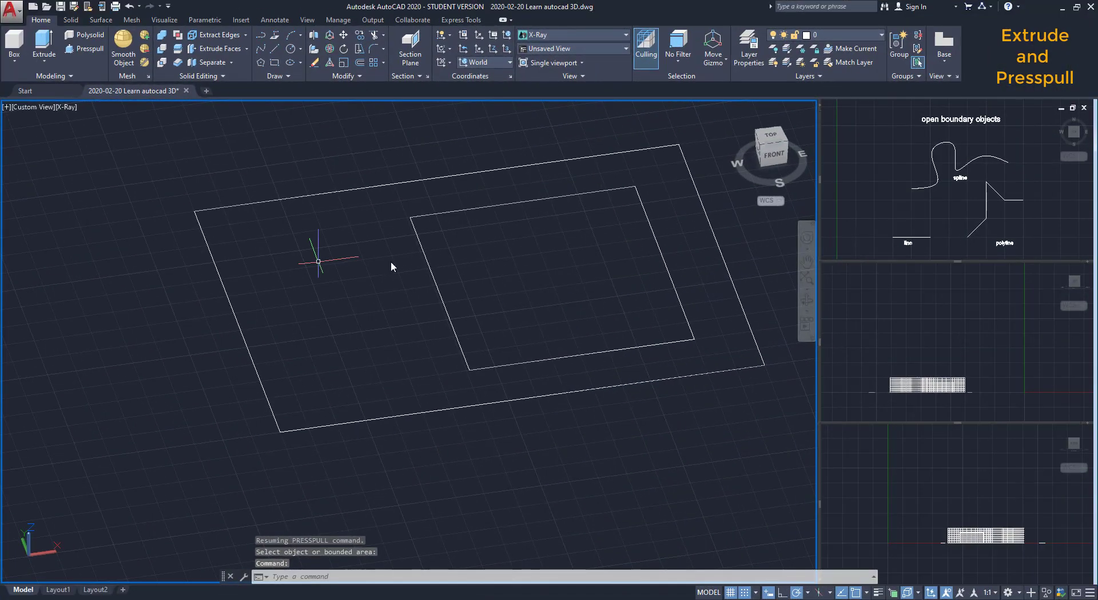
- Press-pull the band between the outer and inner rectangles into a frame solid
{"action": "left_click", "coordinate": [90, 49]}
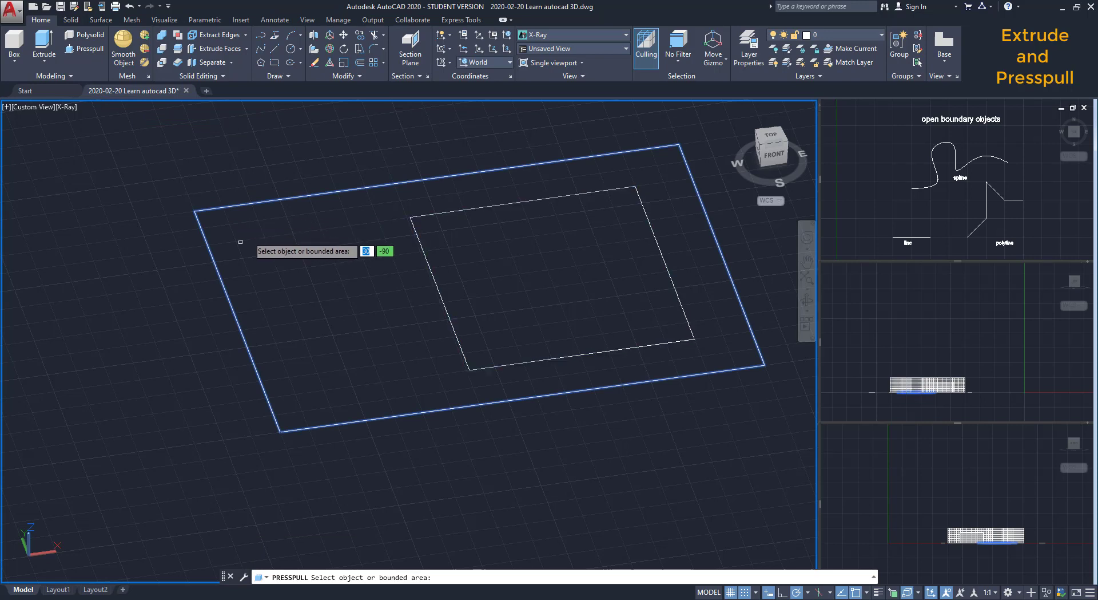
{"action": "left_click", "coordinate": [269, 237]}
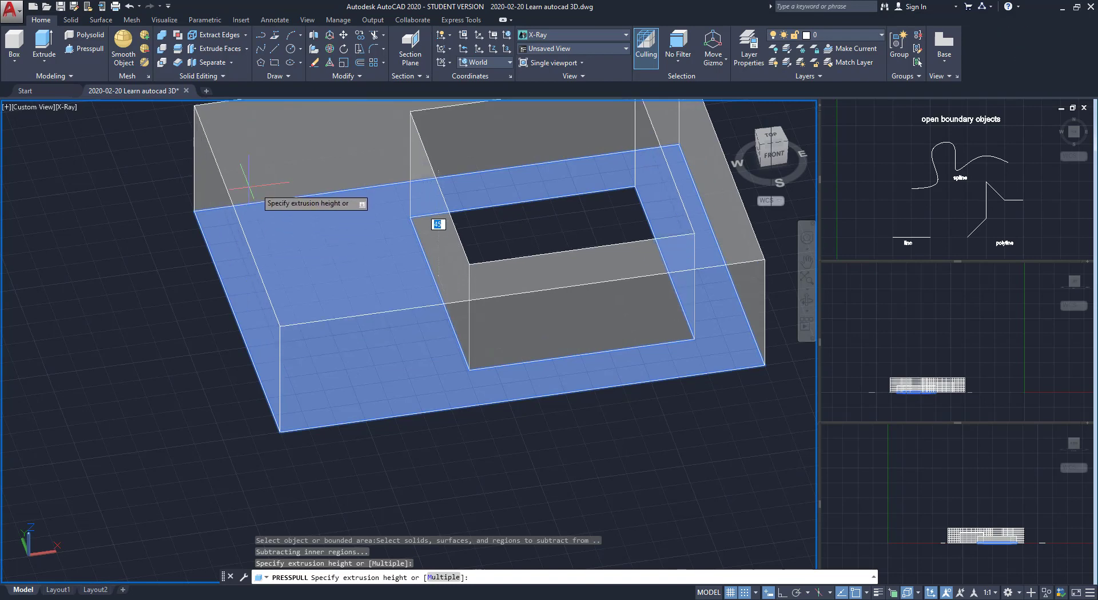
{"action": "middle_click_drag", "start_coordinate": [268, 183], "coordinate": [275, 161], "text": "shift"}
{"action": "left_click", "coordinate": [388, 176]}
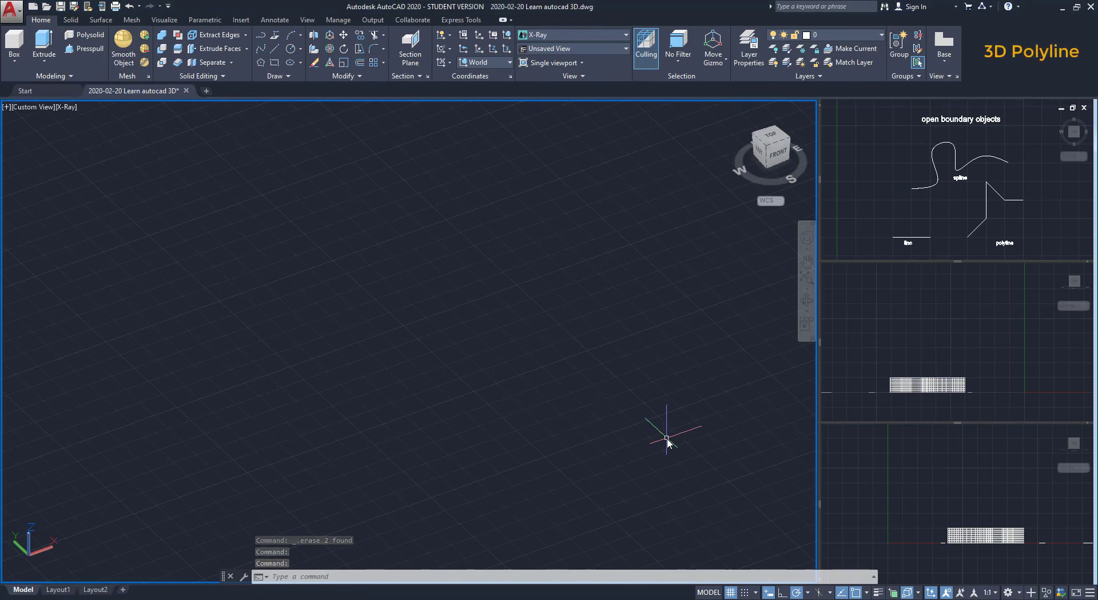
- Draw an open four-segment polyline zigzagging across the ground plane with PL
{"action": "type", "text": "pl"}
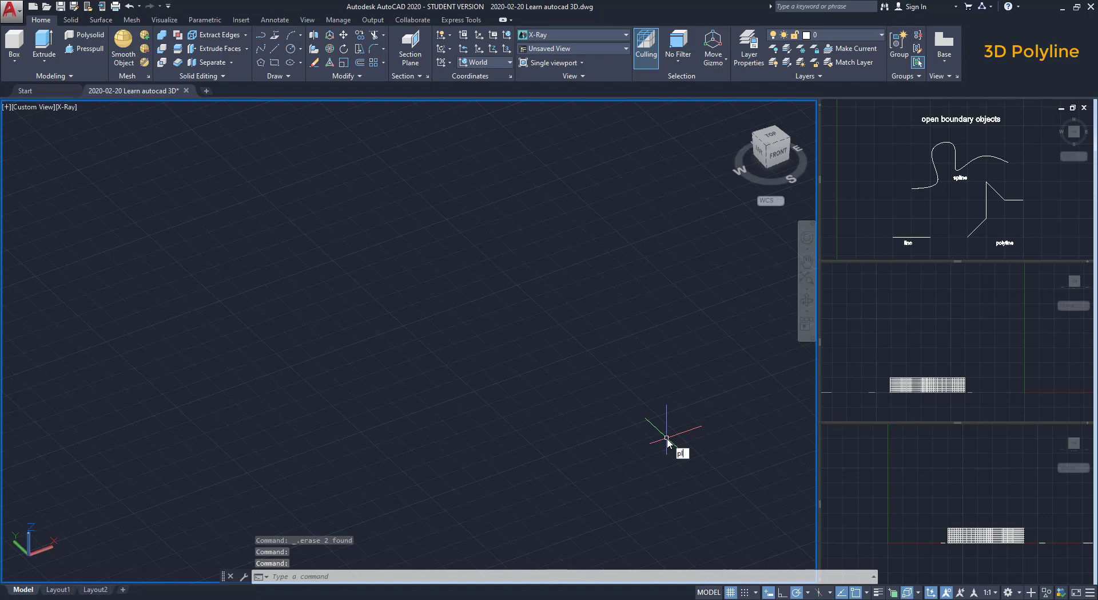
{"action": "key", "text": "Return"}
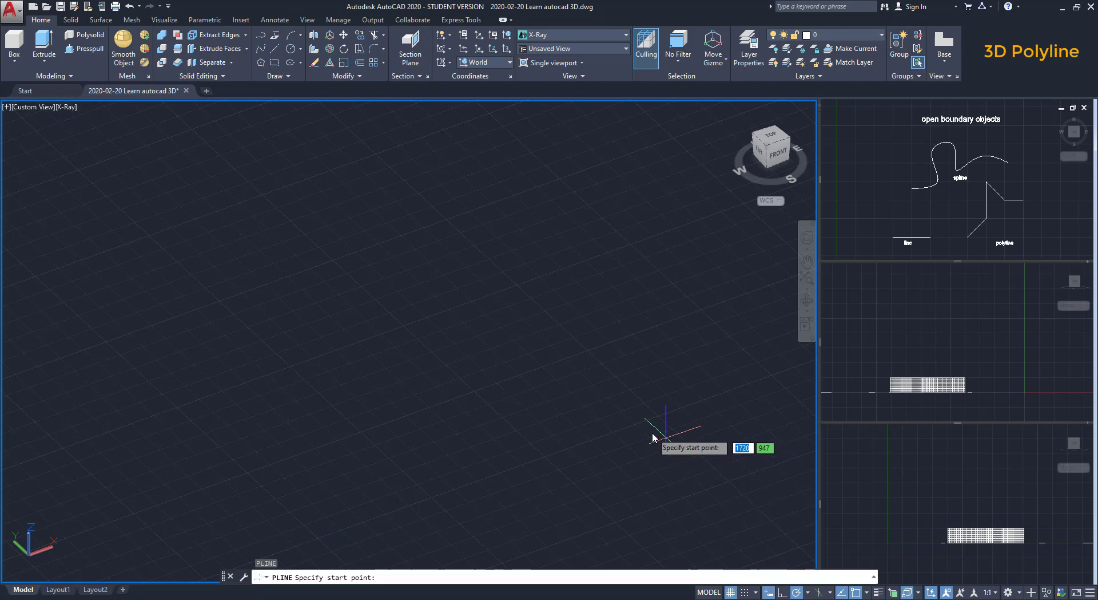
{"action": "left_click", "coordinate": [276, 388]}
{"action": "left_click", "coordinate": [519, 345]}
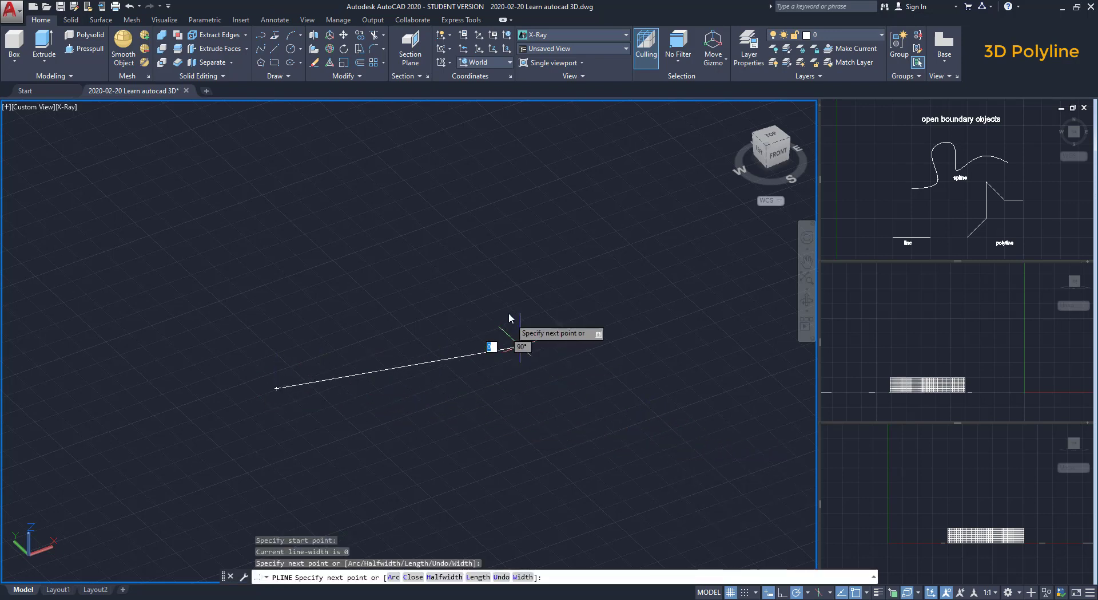
{"action": "left_click", "coordinate": [507, 268]}
{"action": "left_click", "coordinate": [376, 245]}
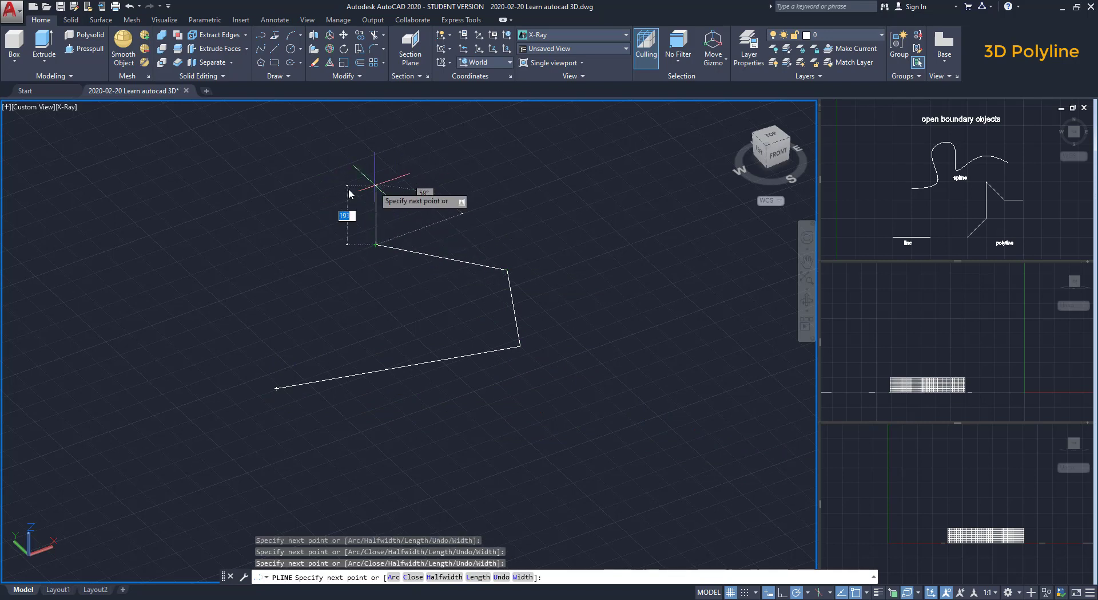
{"action": "left_click", "coordinate": [308, 202]}
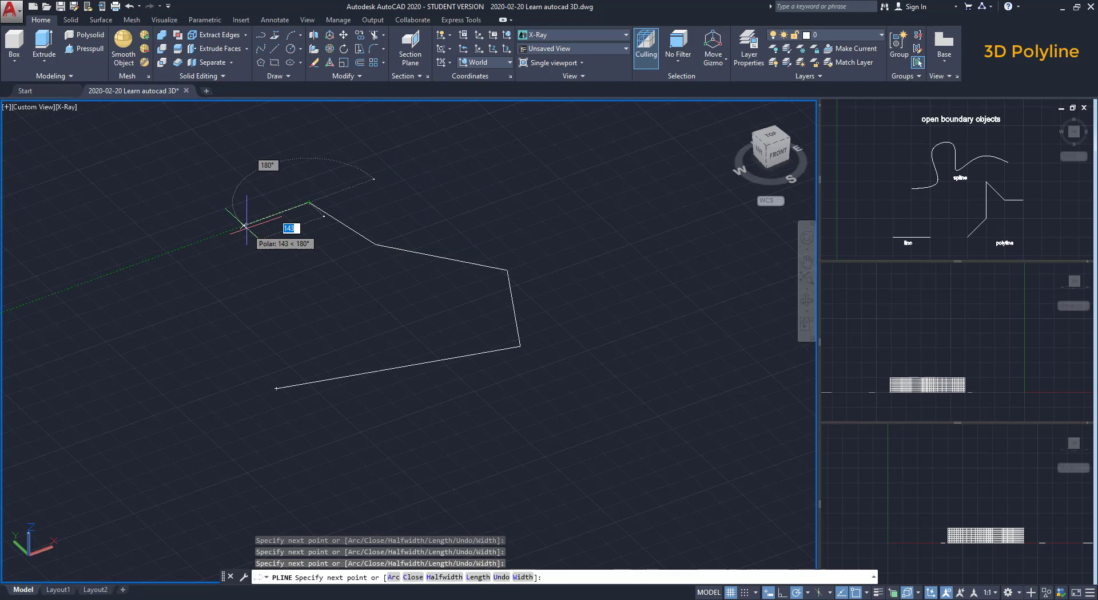
{"action": "key", "text": "Escape"}
{"action": "middle_click_drag", "start_coordinate": [319, 306], "coordinate": [436, 368], "text": "shift"}
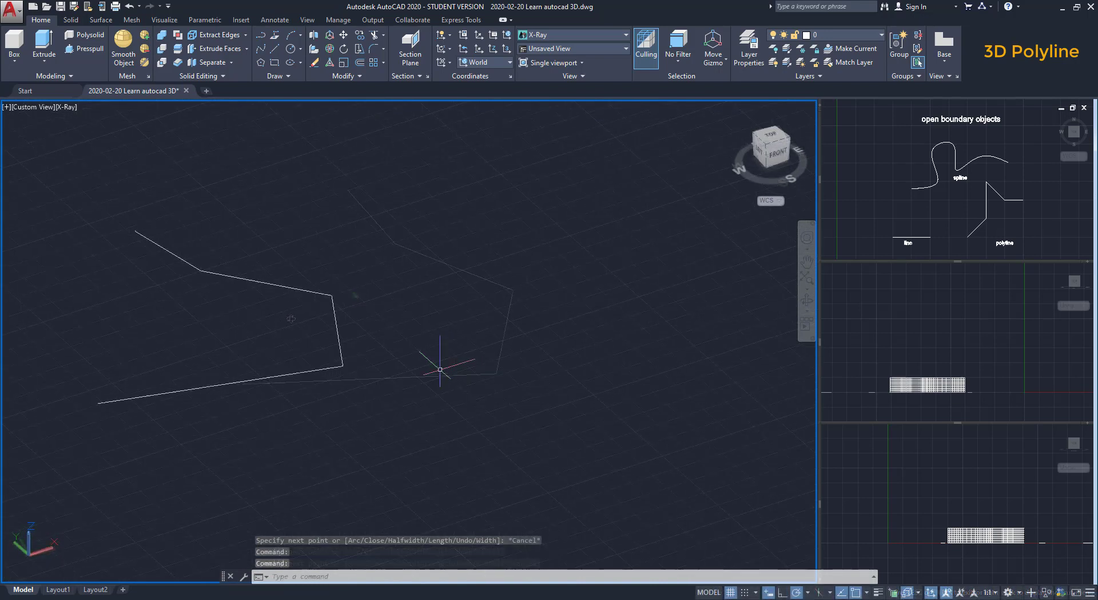
- Draw a 3D polyline beside the flat one, with one segment rising straight up along Z
{"action": "left_click", "coordinate": [275, 37]}
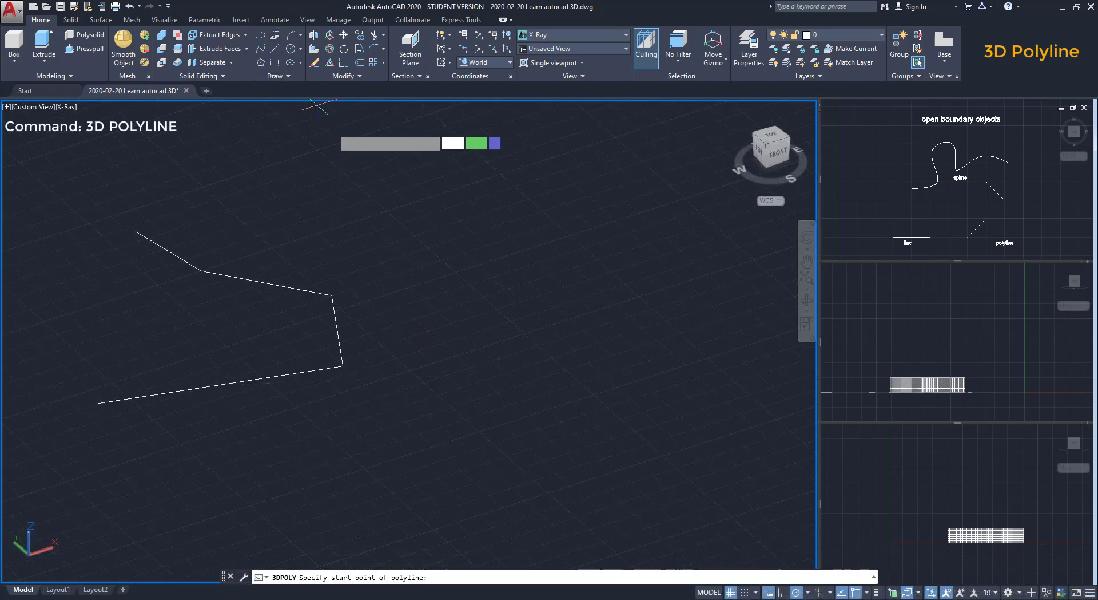
{"action": "left_click", "coordinate": [468, 363]}
{"action": "left_click", "coordinate": [656, 317]}
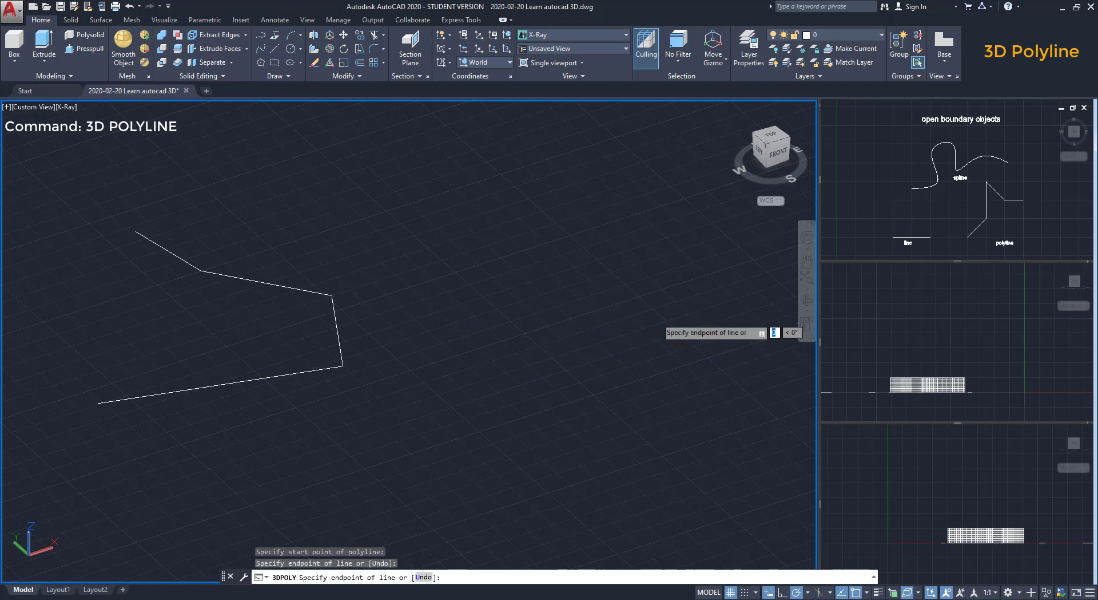
{"action": "left_click", "coordinate": [522, 278]}
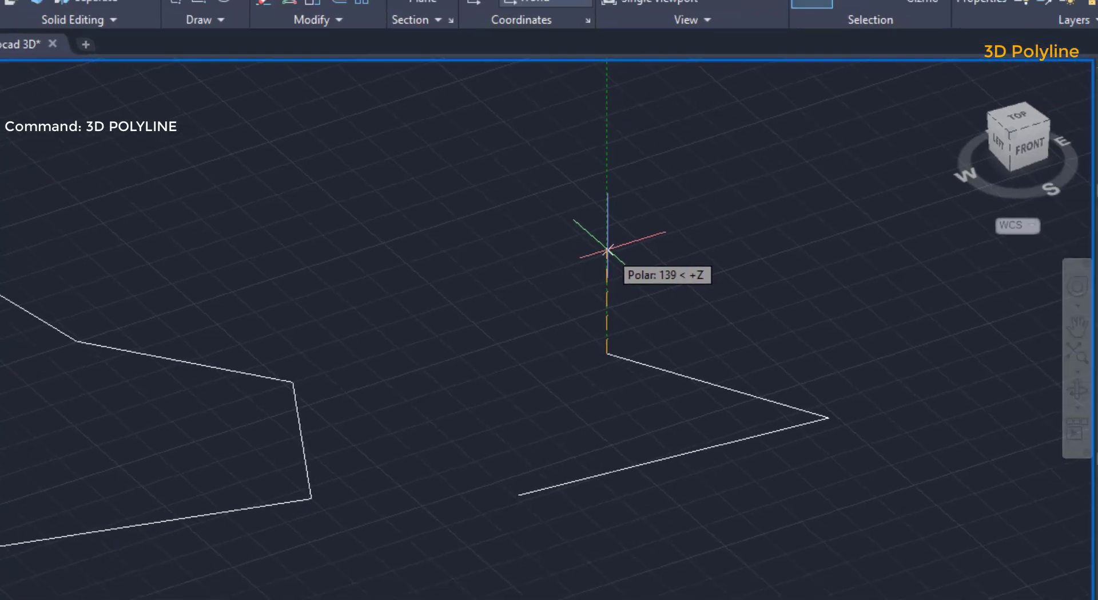
{"action": "left_click", "coordinate": [632, 259]}
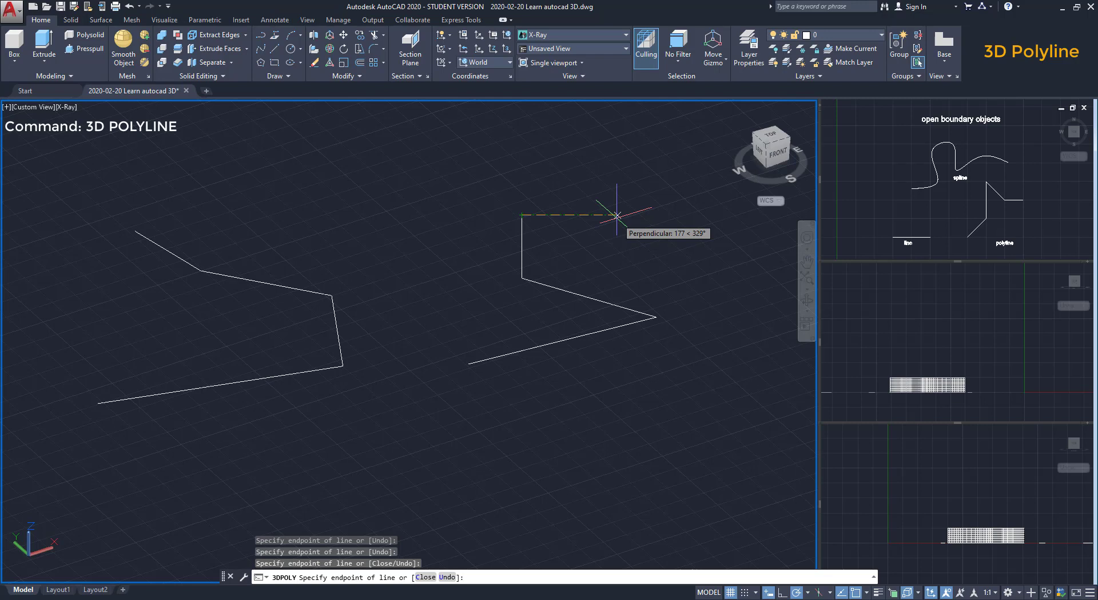
{"action": "left_click", "coordinate": [617, 215]}
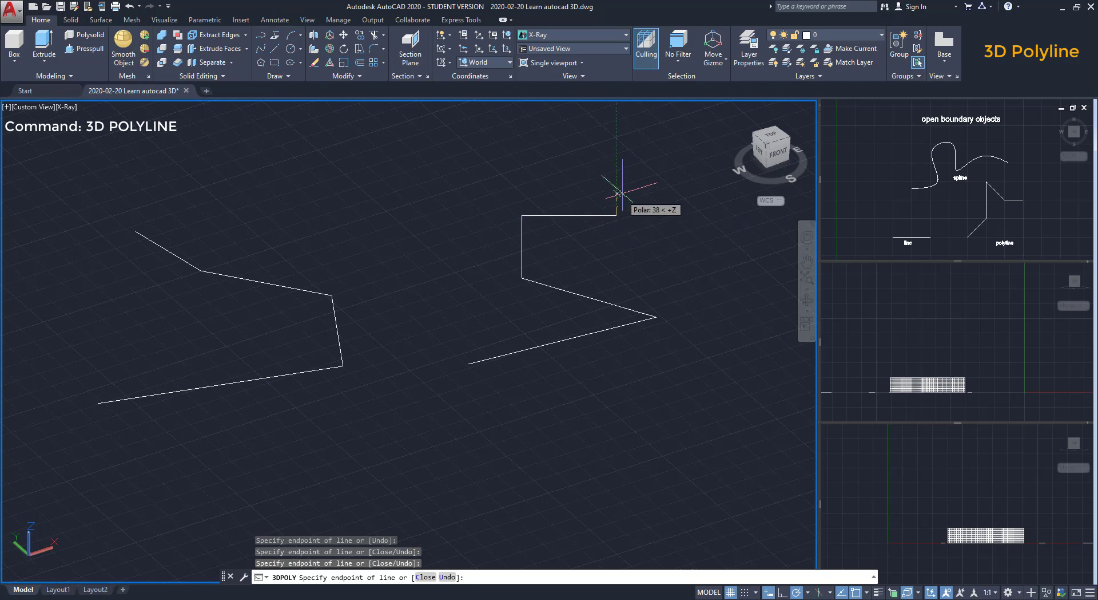
{"action": "left_click", "coordinate": [653, 177]}
{"action": "key", "text": "Escape"}
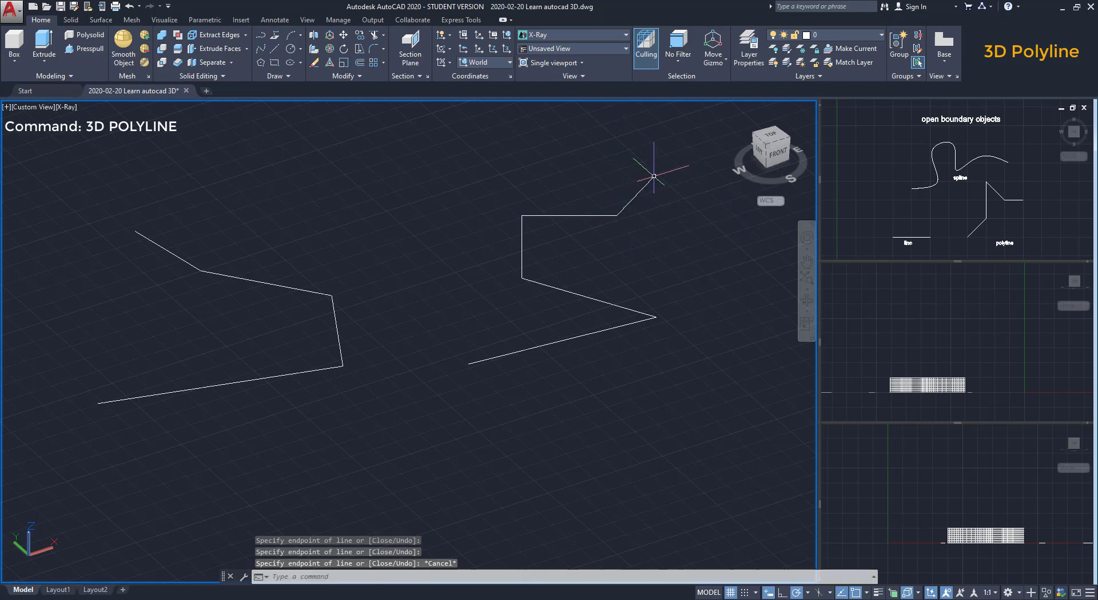
{"action": "middle_click_drag", "start_coordinate": [688, 319], "coordinate": [544, 289], "text": "shift"}
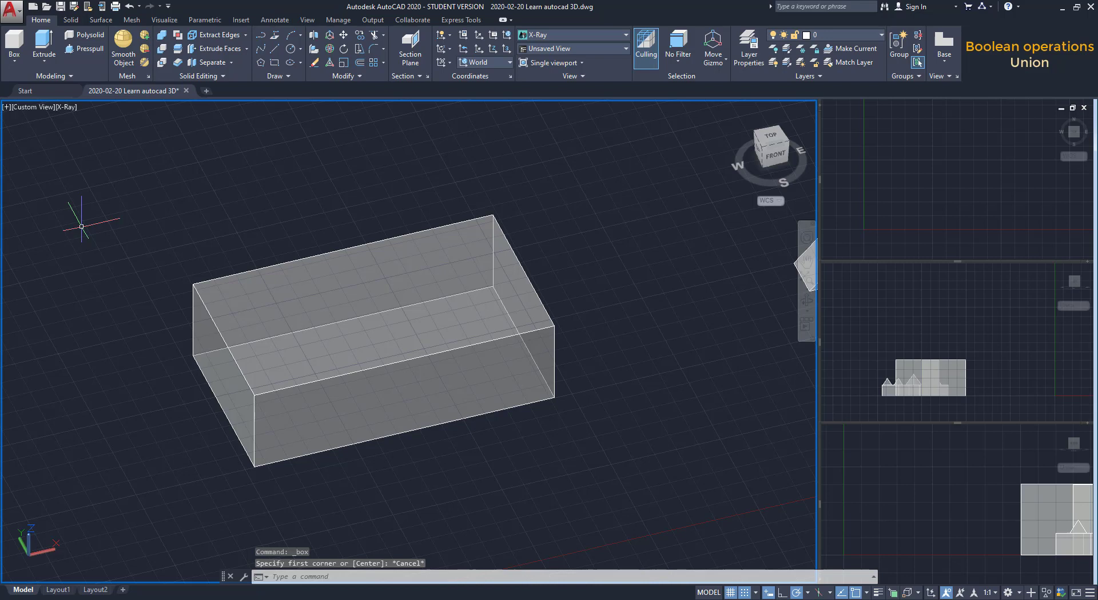
- Draw a cylinder of radius 300 and height 1011 centred on the long box's edge midpoint
{"action": "left_click", "coordinate": [14, 60]}
{"action": "left_click", "coordinate": [38, 105]}
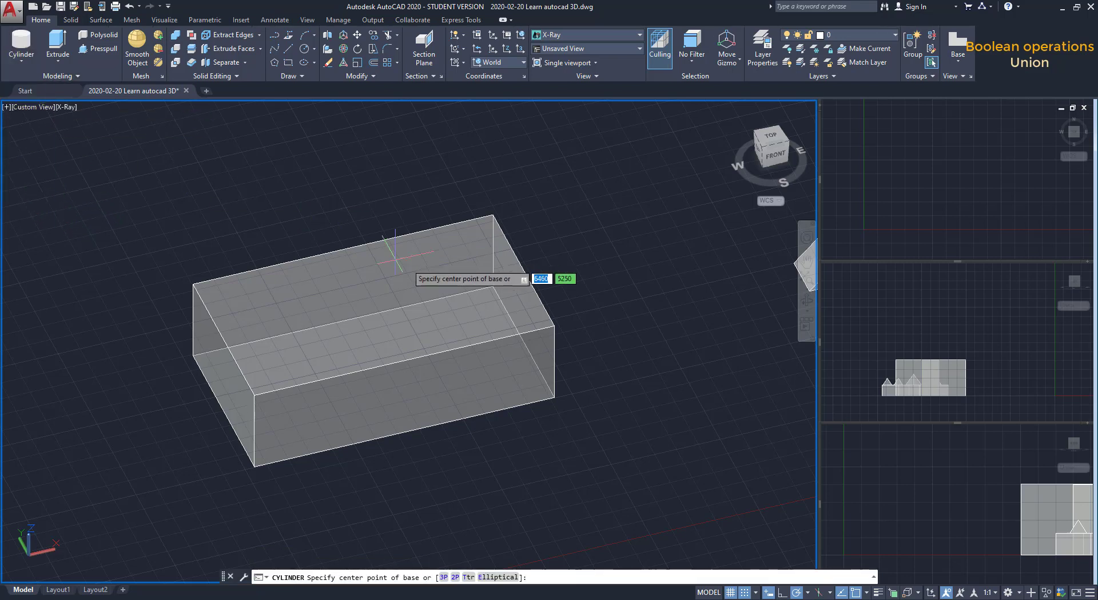
{"action": "scroll", "coordinate": [584, 371], "scroll_direction": "up", "scroll_amount": 3}
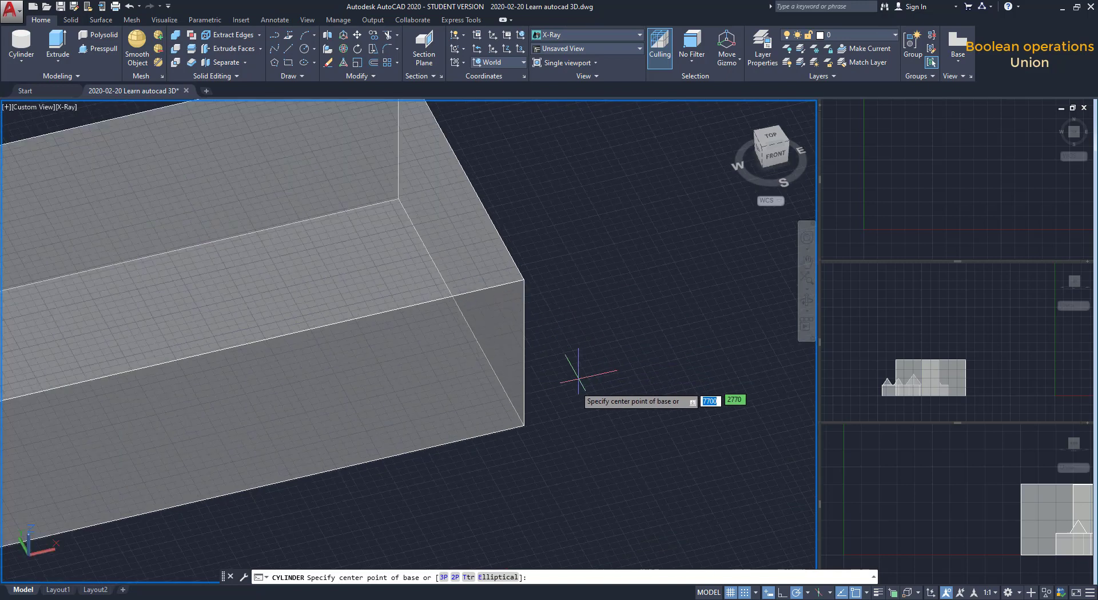
{"action": "left_click", "coordinate": [461, 312]}
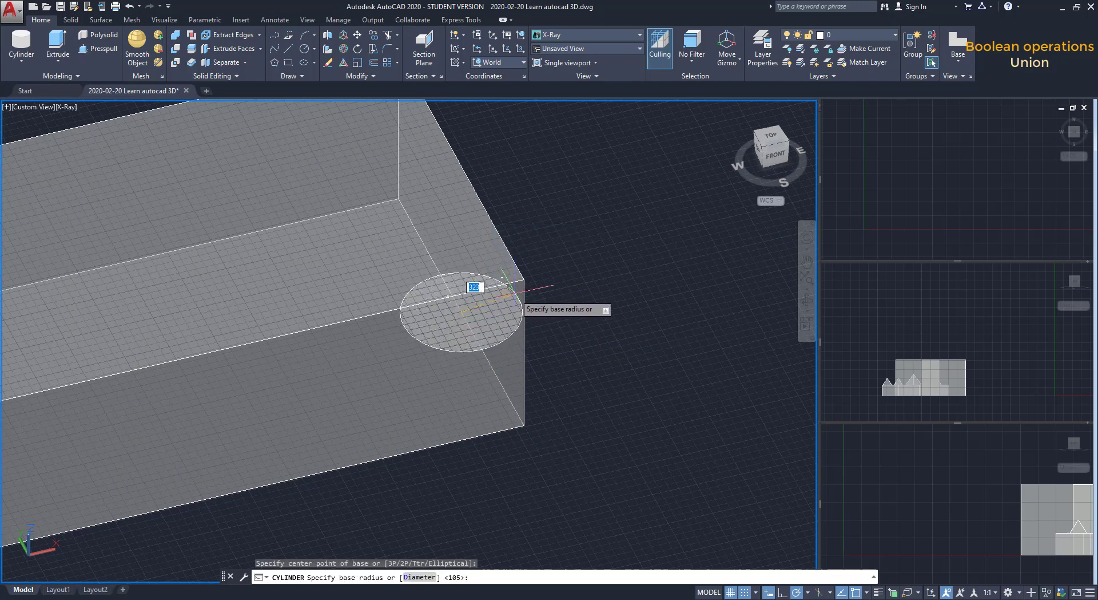
{"action": "type", "text": "300"}
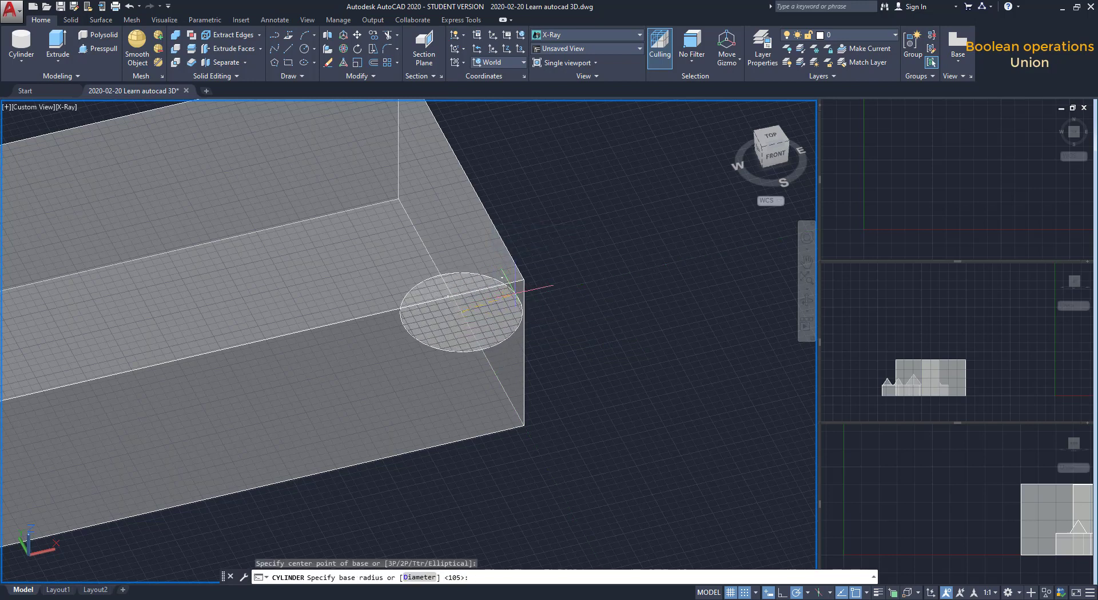
{"action": "key", "text": "Return"}
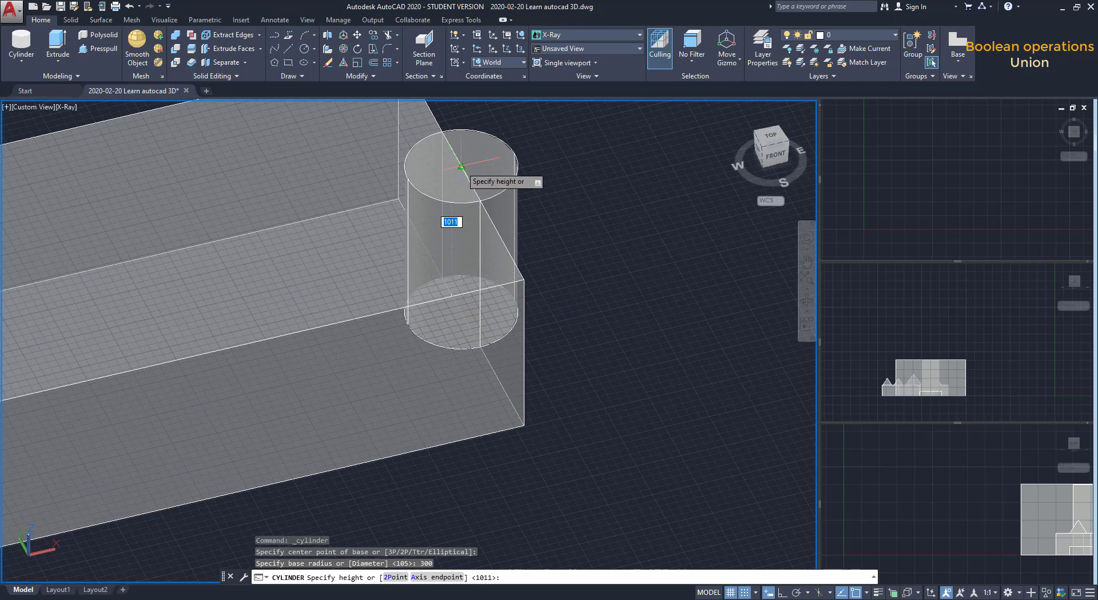
{"action": "left_click", "coordinate": [461, 167]}
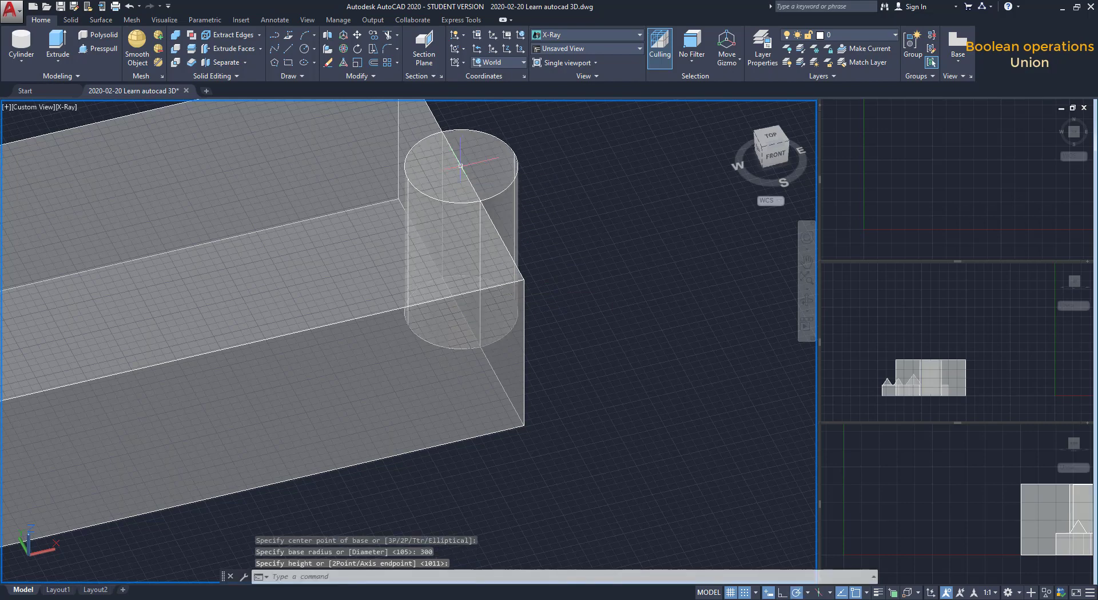
{"action": "scroll", "coordinate": [616, 263], "scroll_direction": "down", "scroll_amount": 3}
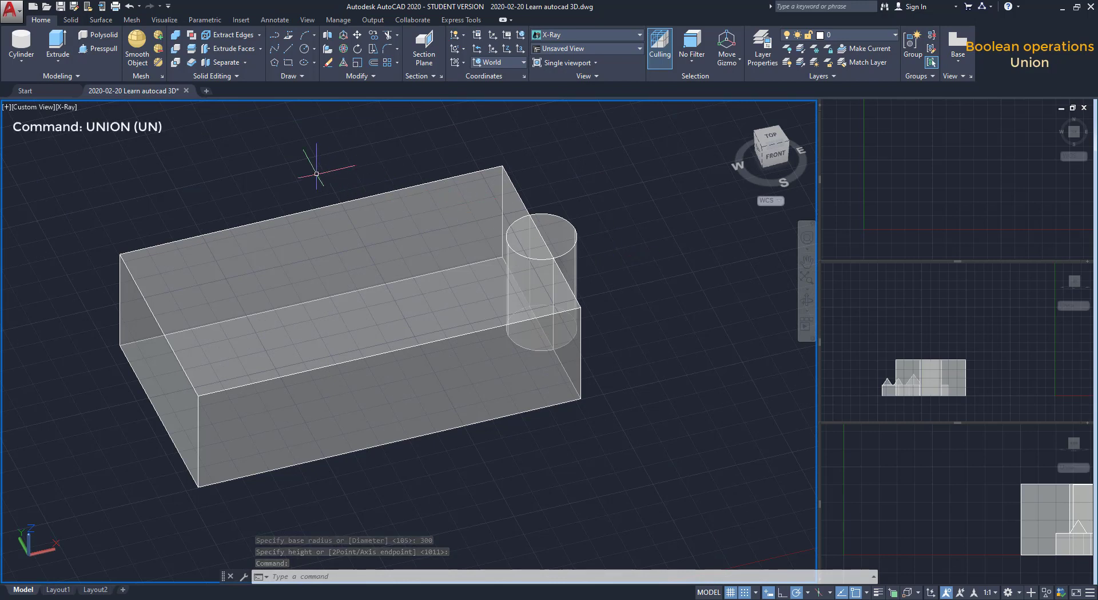
- Union the long box and the cylinder into one solid
{"action": "left_click", "coordinate": [180, 37]}
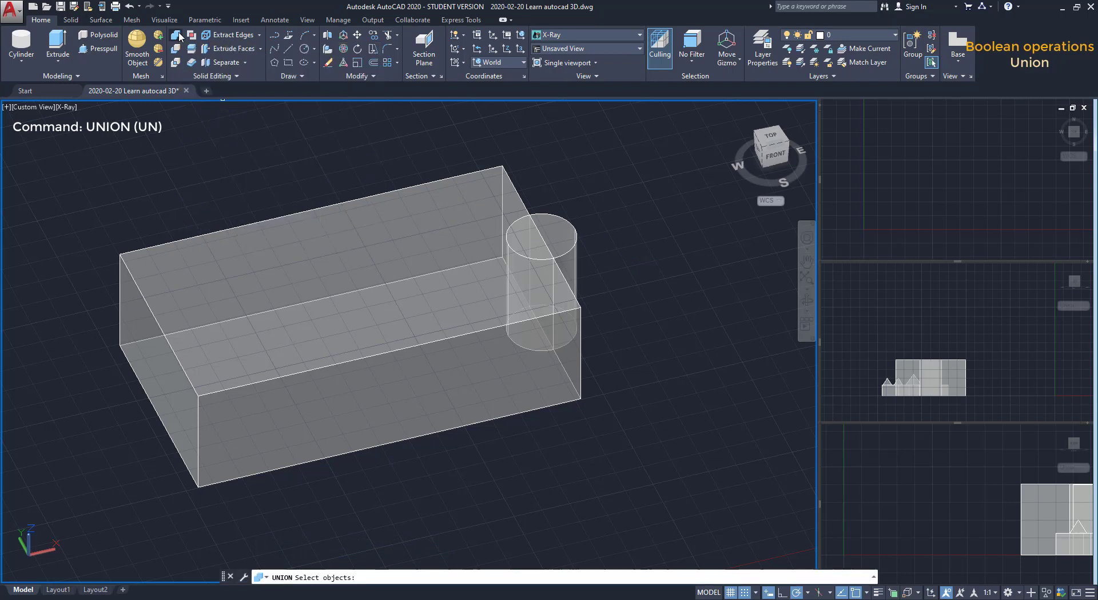
{"action": "left_click", "coordinate": [348, 200]}
{"action": "left_click", "coordinate": [541, 225]}
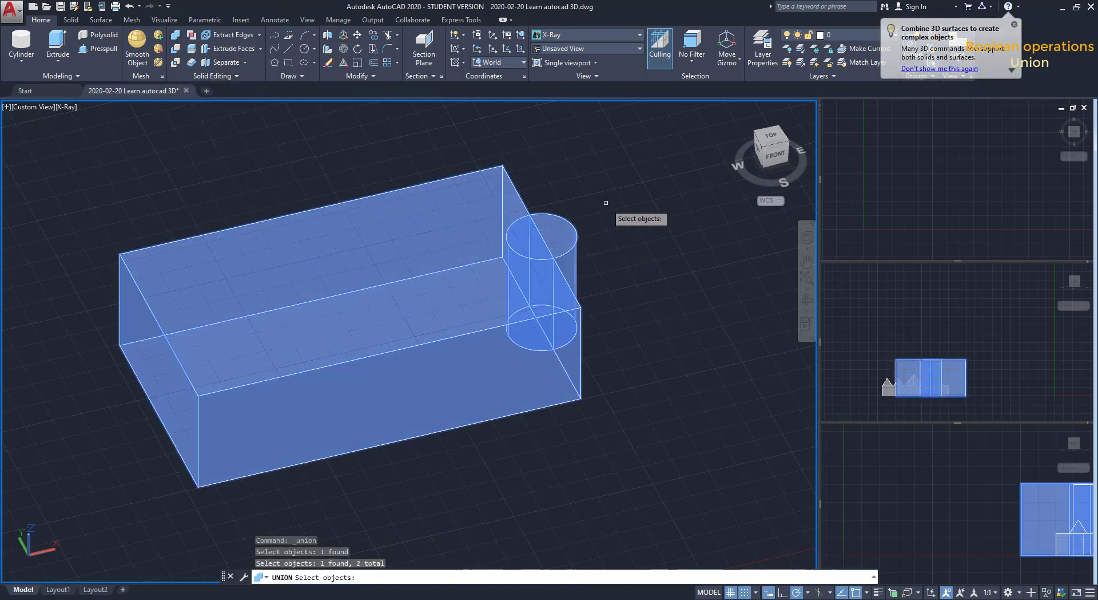
{"action": "key", "text": "Return"}
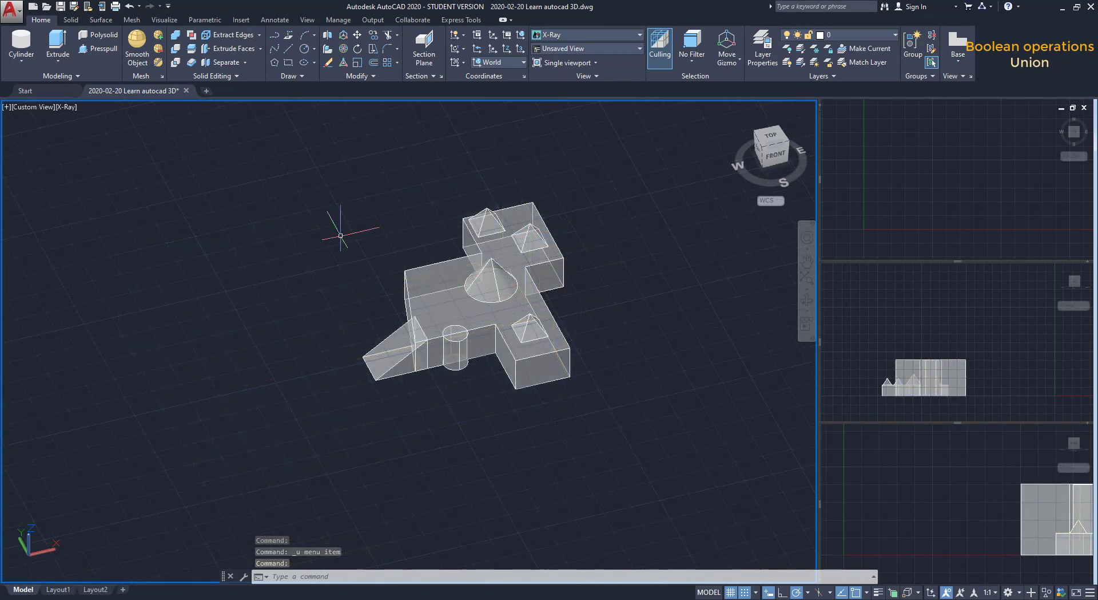
- Union all seven solids, including the pyramids and cone, into one solid
{"action": "left_click", "coordinate": [175, 35]}
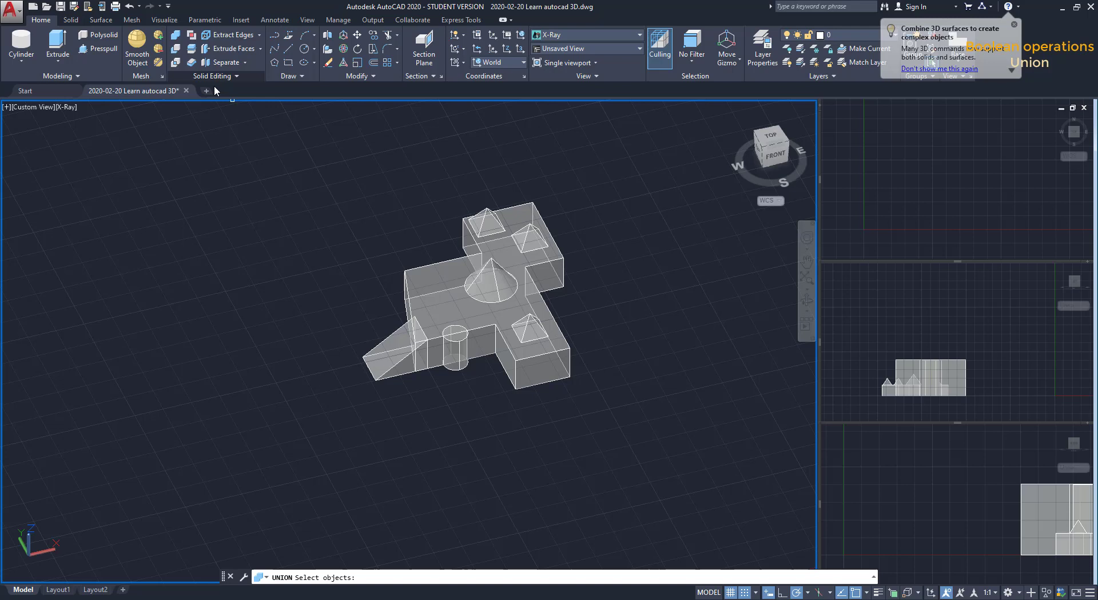
{"action": "left_click", "coordinate": [631, 413]}
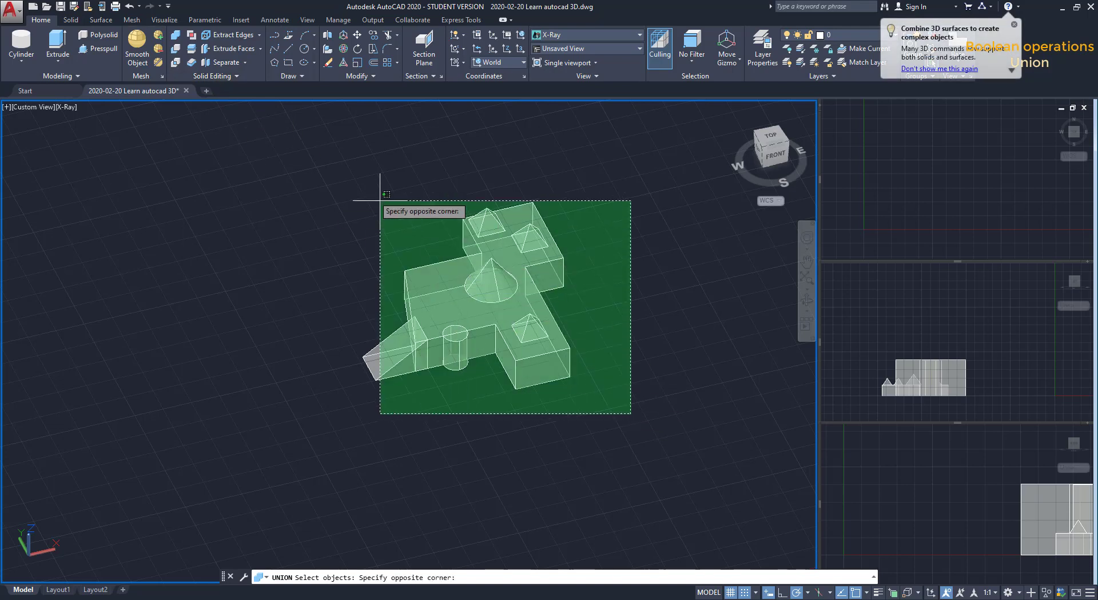
{"action": "left_click", "coordinate": [316, 177]}
{"action": "key", "text": "Return"}
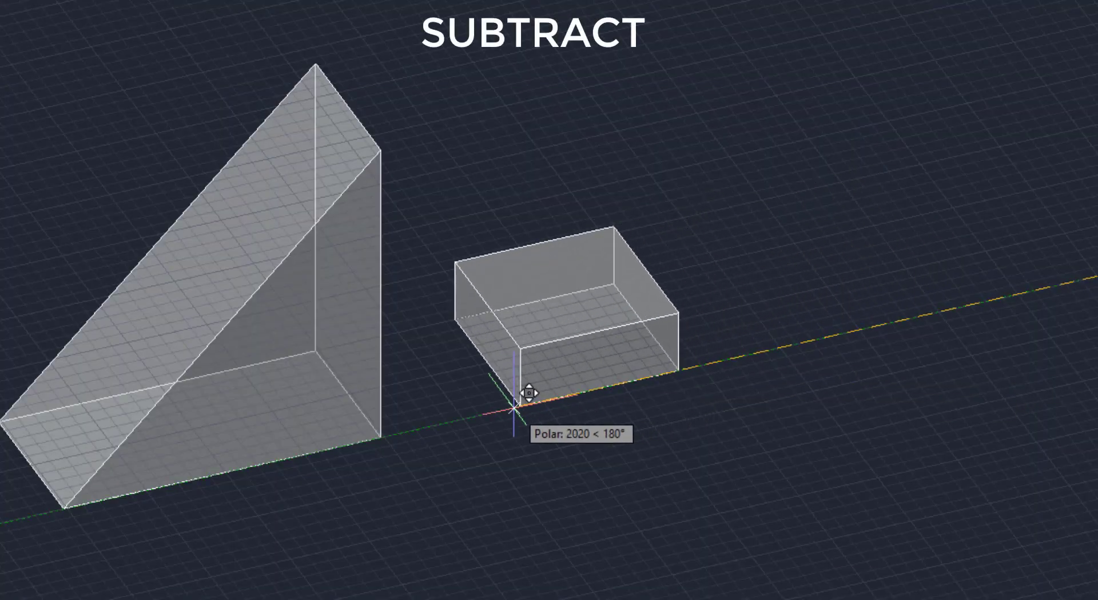
- Place the box inside the wedge's low end and subtract it, leaving a rectangular notch
{"action": "left_click", "coordinate": [289, 443]}
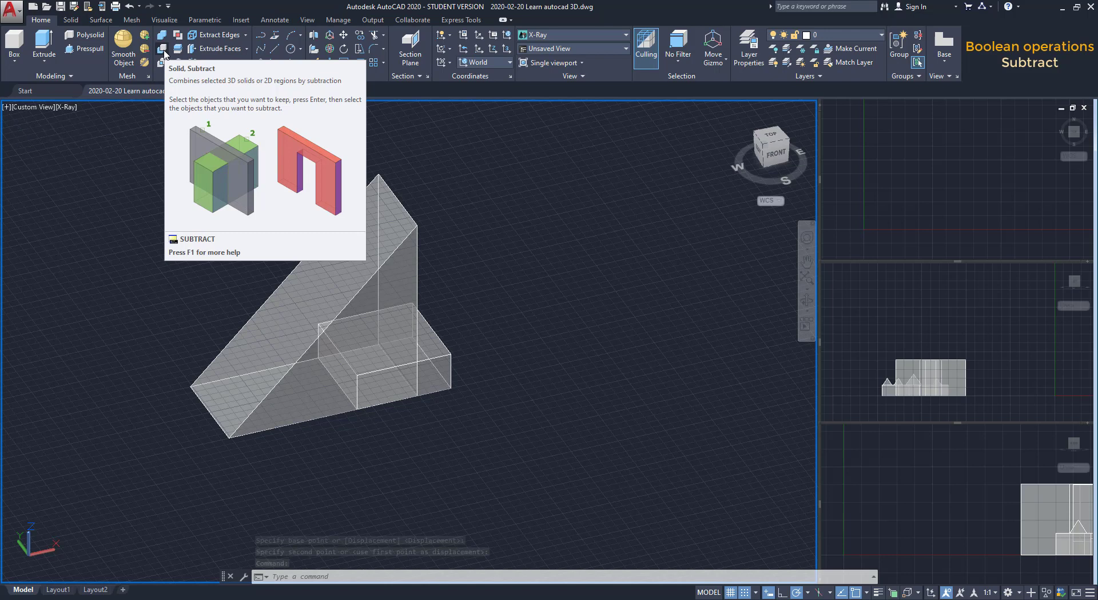
{"action": "left_click", "coordinate": [162, 50]}
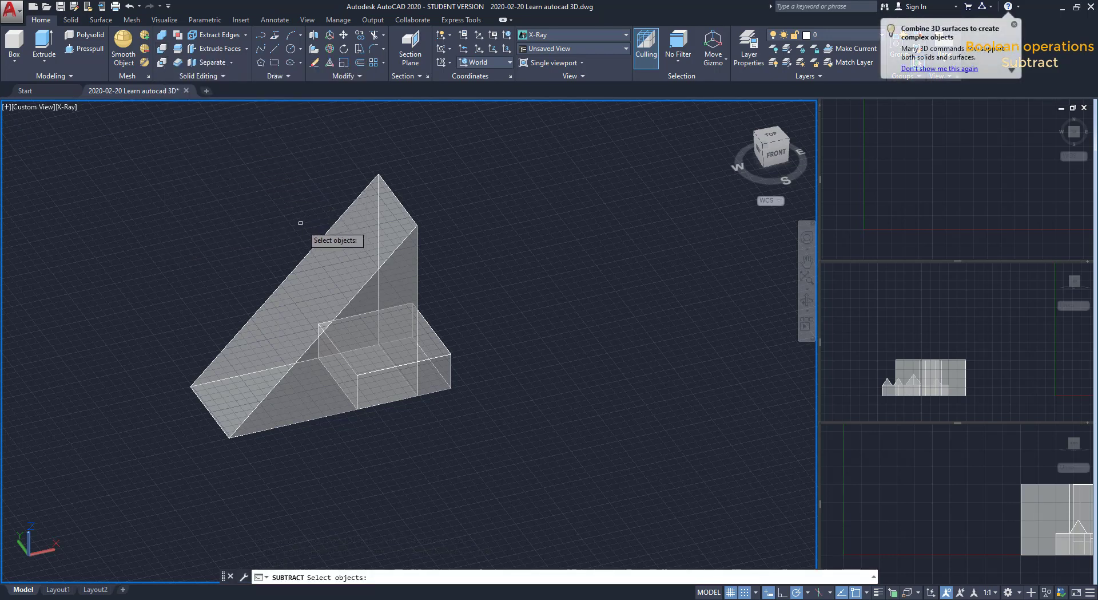
{"action": "left_click", "coordinate": [307, 250]}
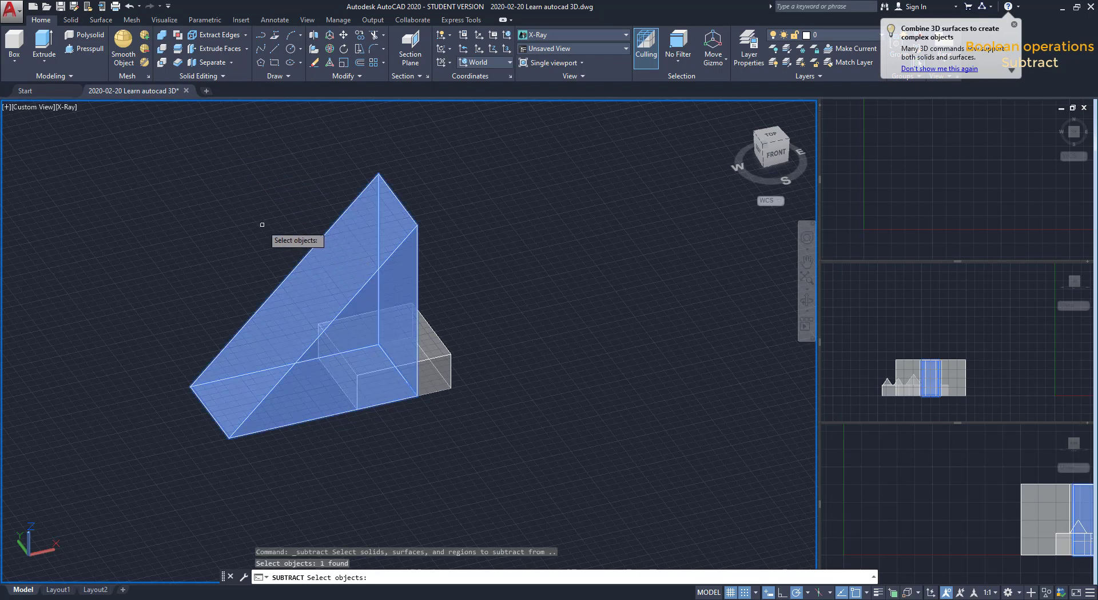
{"action": "key", "text": "Return"}
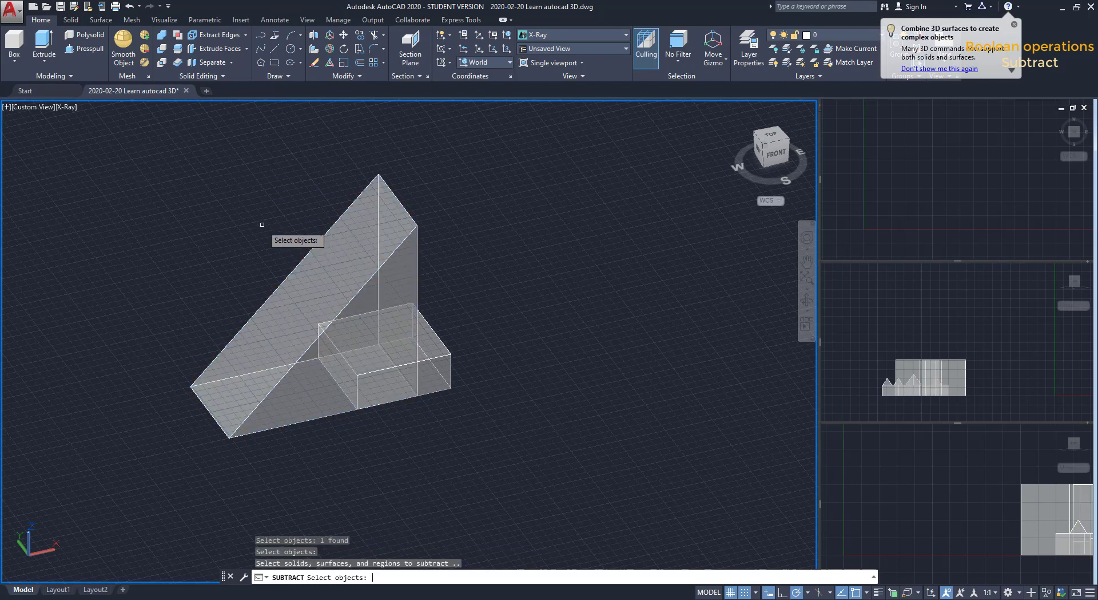
{"action": "left_click", "coordinate": [431, 356]}
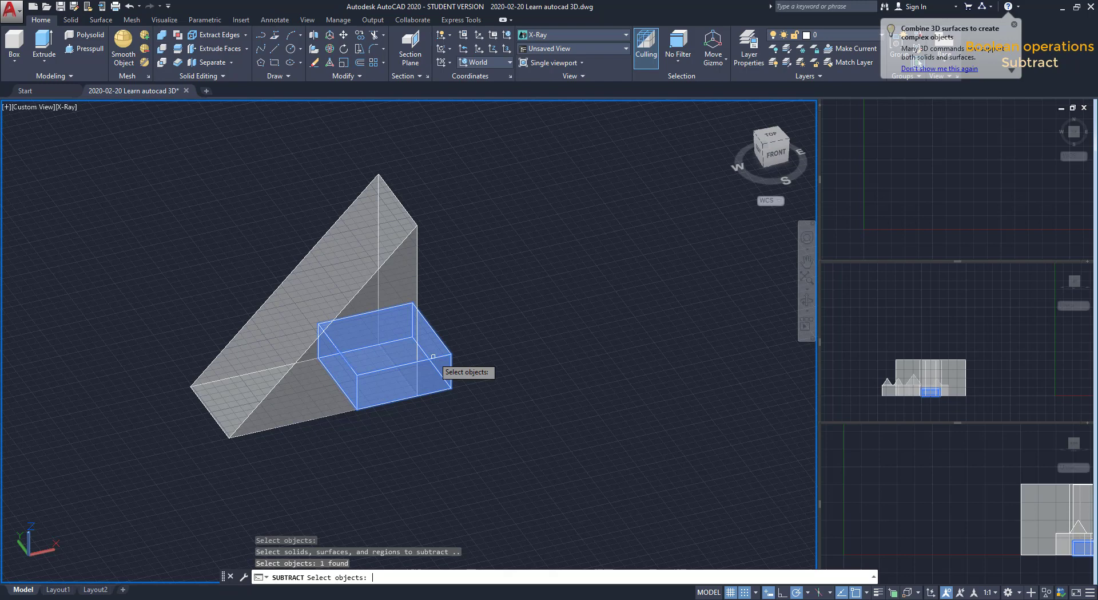
{"action": "key", "text": "Return"}
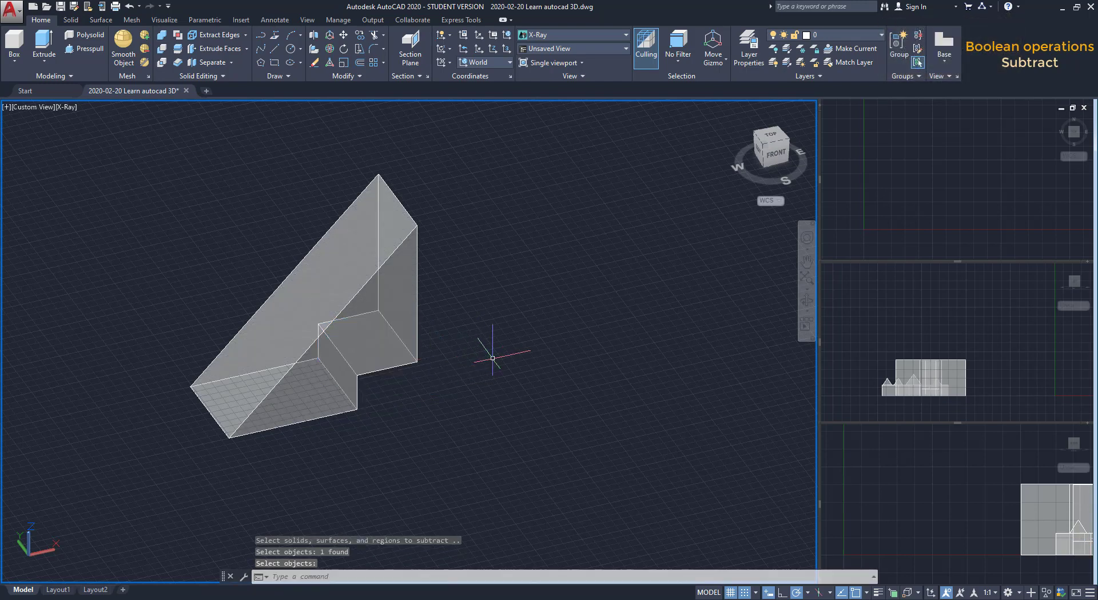
{"action": "middle_click_drag", "start_coordinate": [493, 358], "coordinate": [372, 289], "text": "shift"}
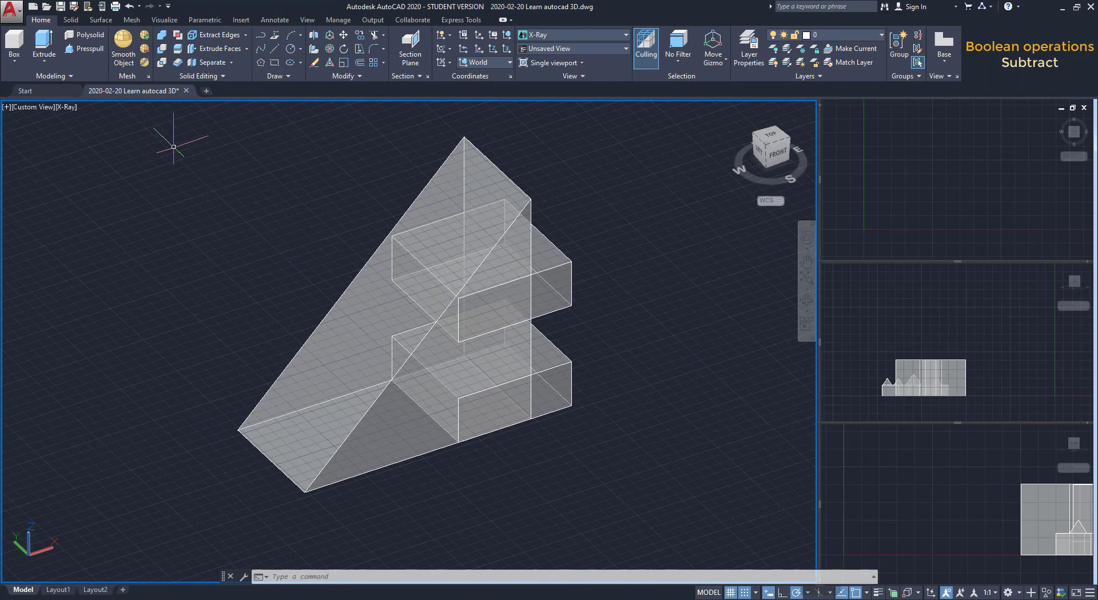
- Subtract the upper and lower boxes from the wedge, leaving two stepped notches
{"action": "left_click", "coordinate": [163, 50]}
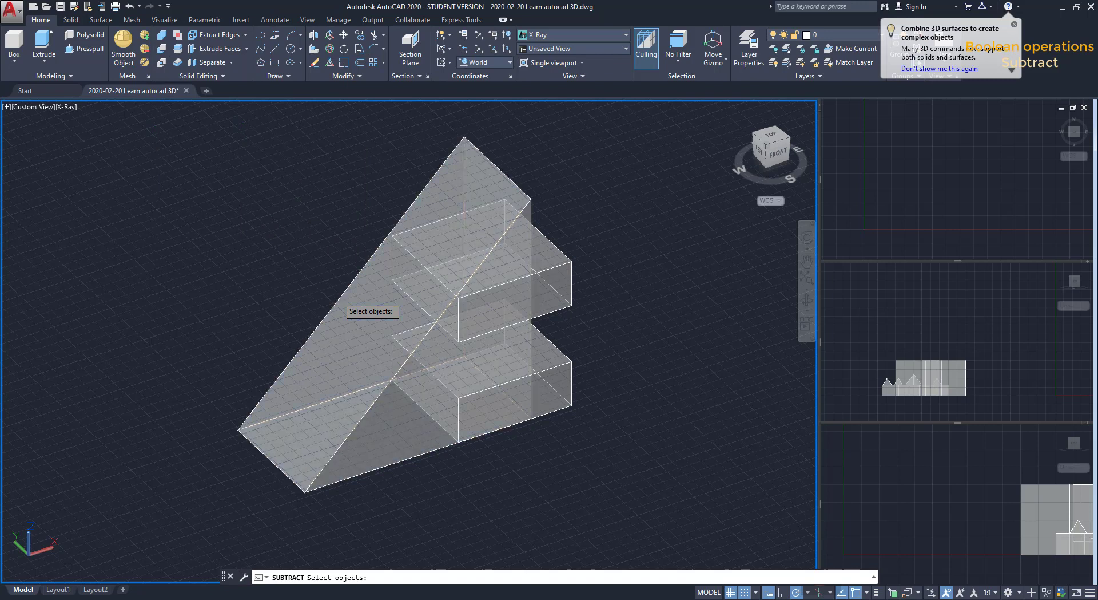
{"action": "left_click", "coordinate": [337, 295]}
{"action": "key", "text": "Return"}
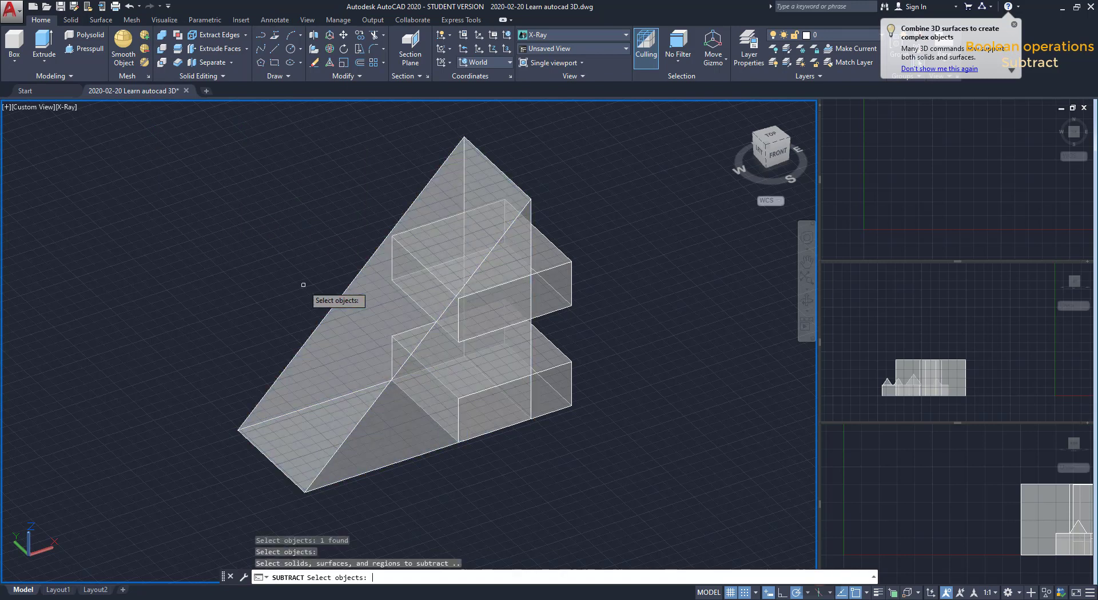
{"action": "left_click", "coordinate": [543, 271]}
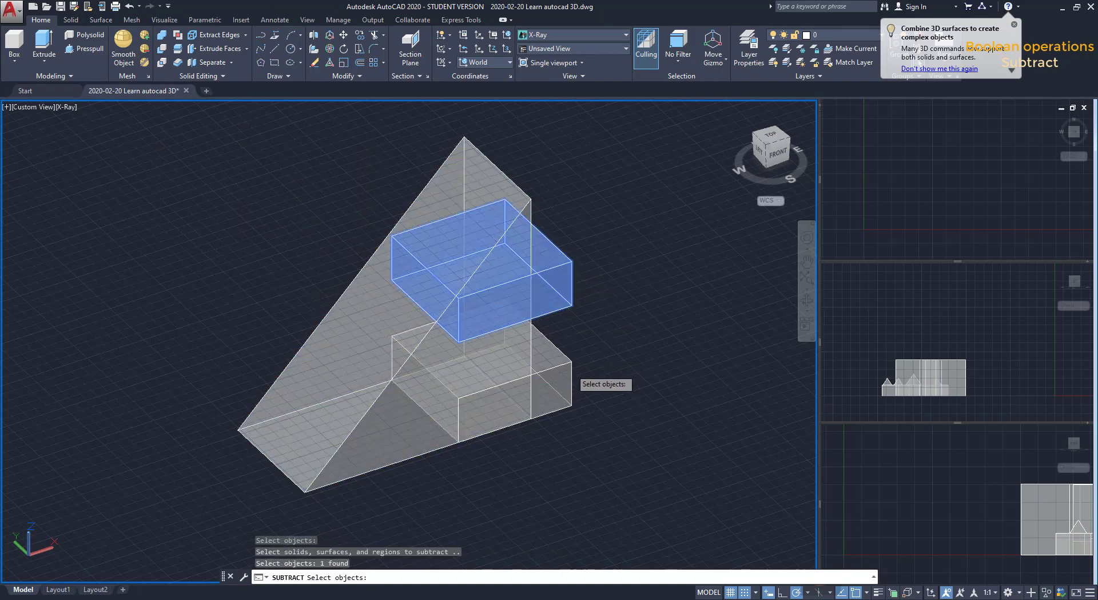
{"action": "left_click", "coordinate": [572, 356]}
{"action": "key", "text": "Return"}
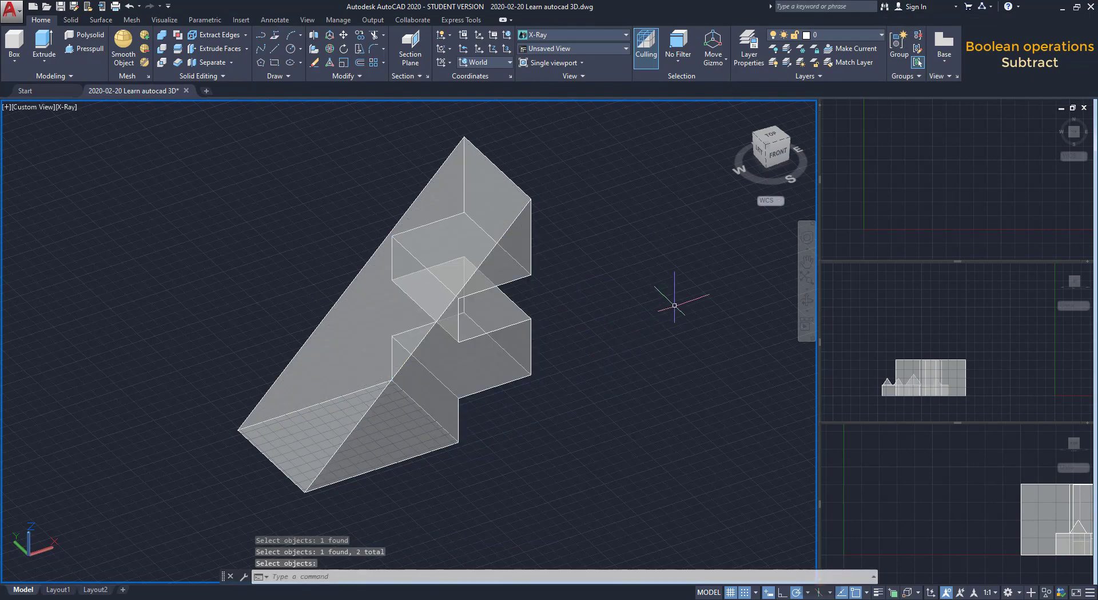
{"action": "middle_click_drag", "start_coordinate": [669, 301], "coordinate": [492, 310], "text": "shift"}
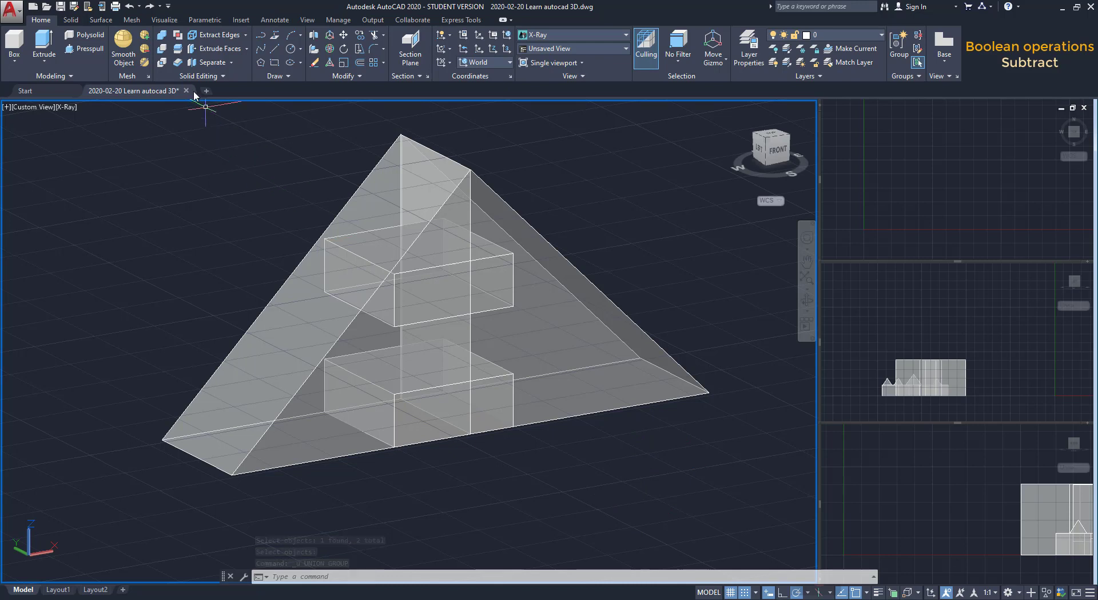
- Union the two wedge halves into a single solid
{"action": "left_click", "coordinate": [162, 35]}
{"action": "left_click", "coordinate": [274, 300]}
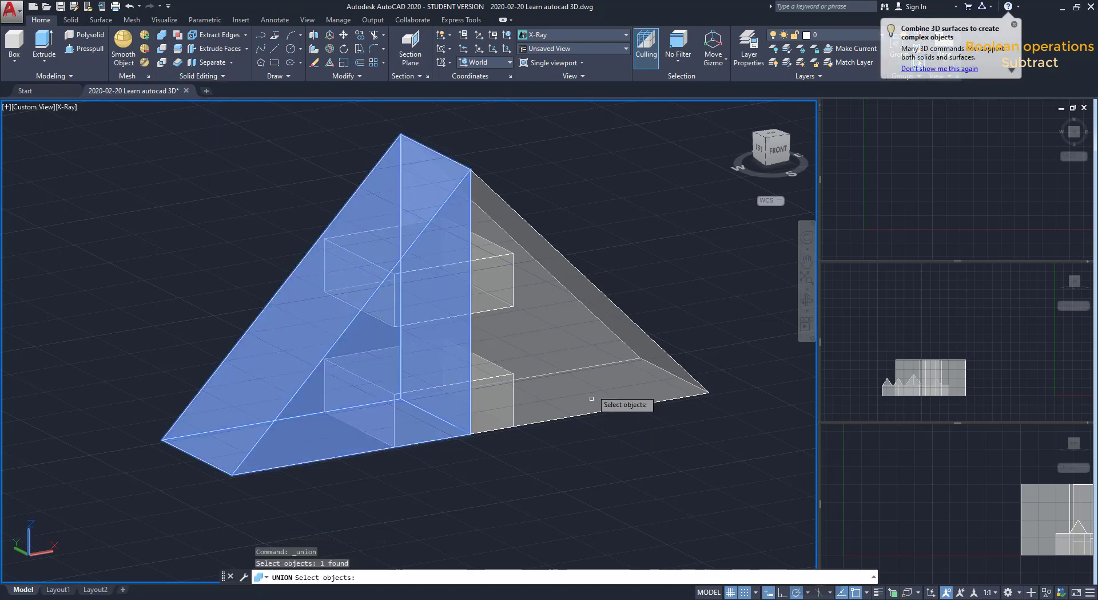
{"action": "left_click", "coordinate": [600, 364]}
{"action": "key", "text": "Return"}
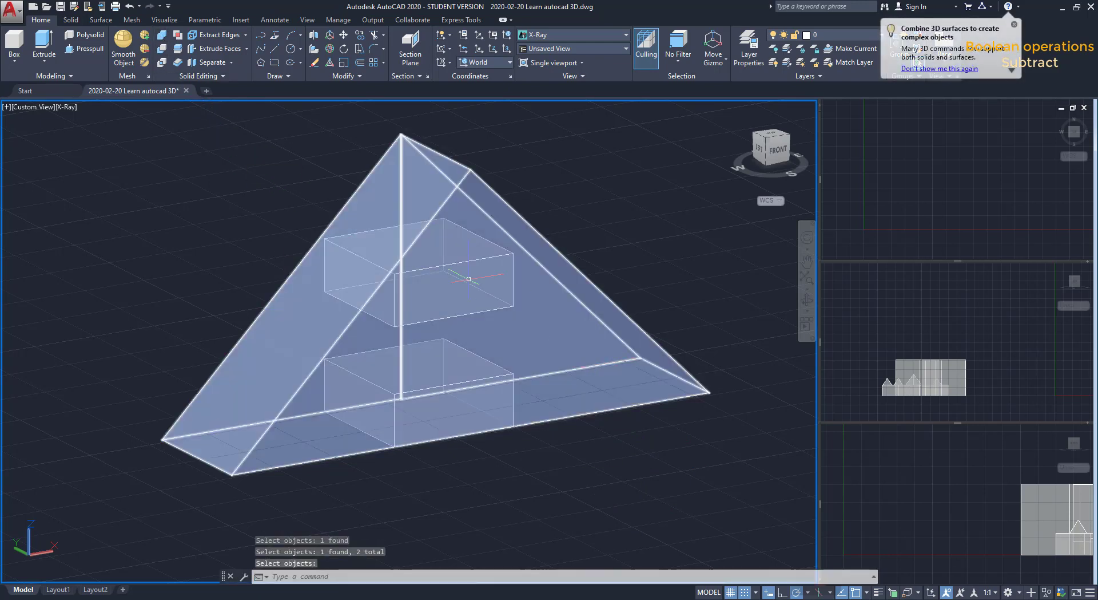
- Subtract the lower and upper boxes from the merged pyramid solid
{"action": "left_click", "coordinate": [161, 50]}
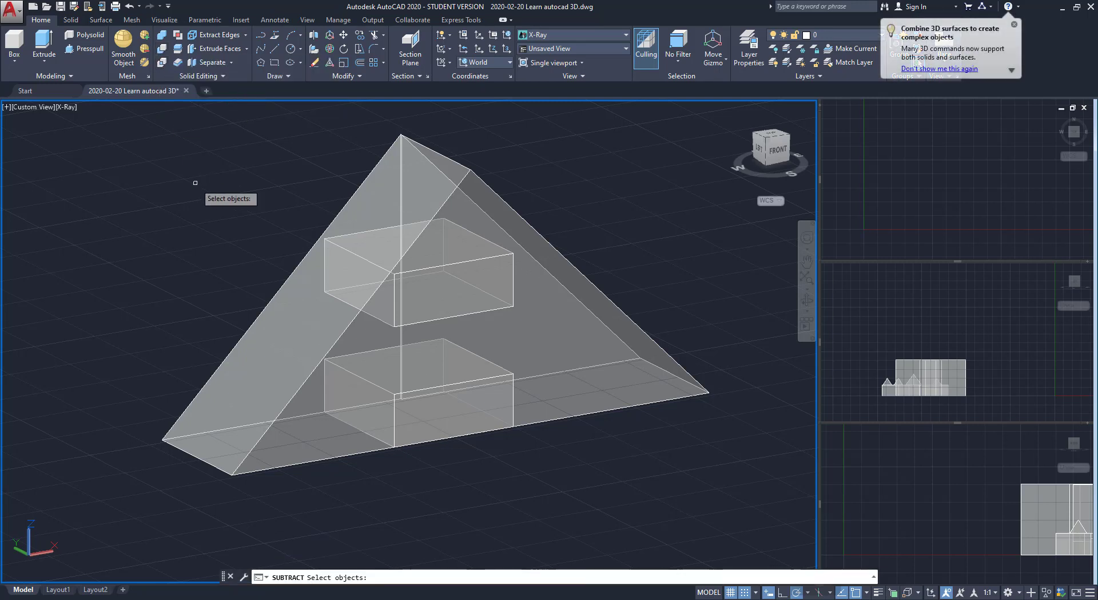
{"action": "left_click", "coordinate": [271, 312]}
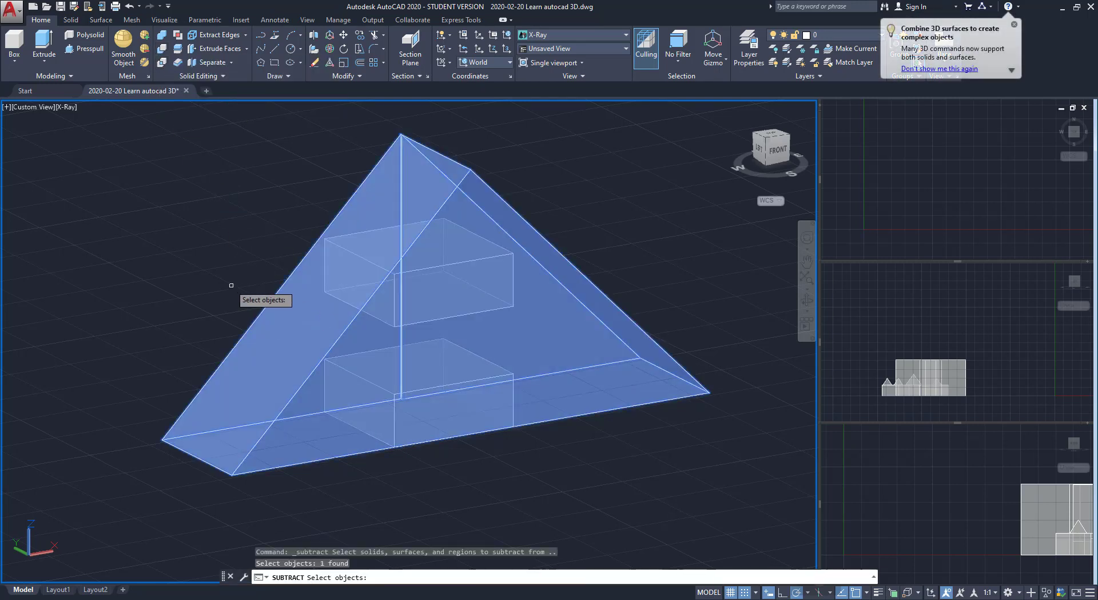
{"action": "key", "text": "Return"}
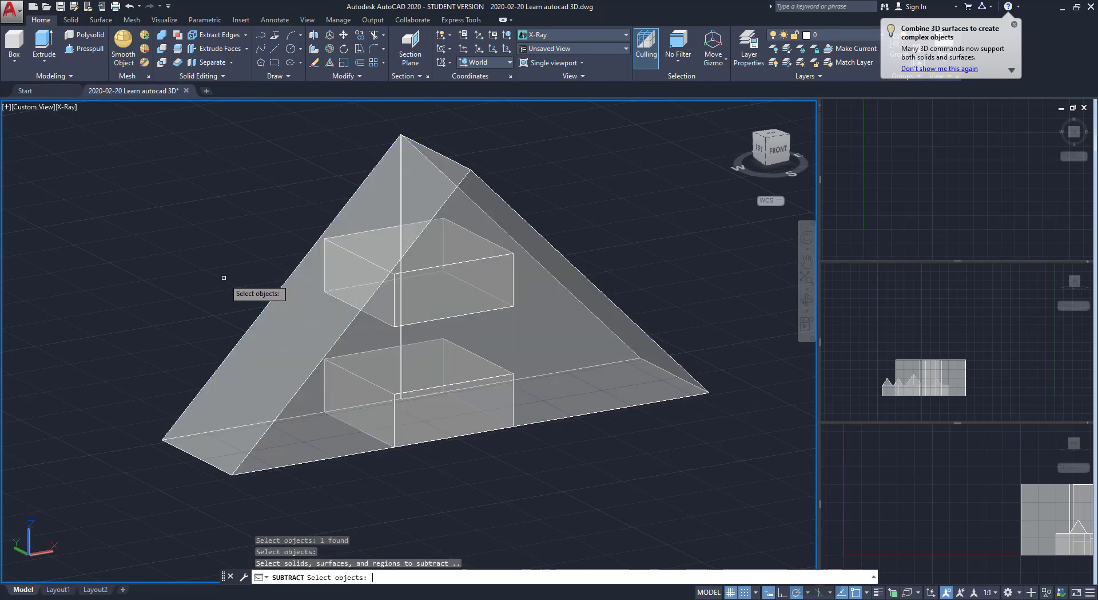
{"action": "left_click", "coordinate": [409, 390]}
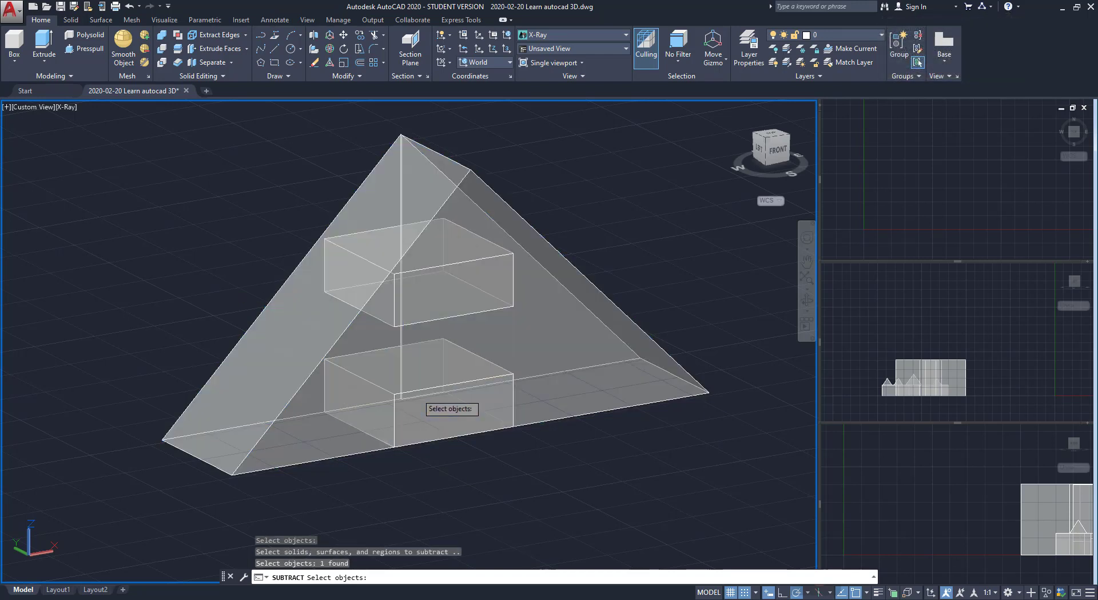
{"action": "left_click", "coordinate": [433, 318]}
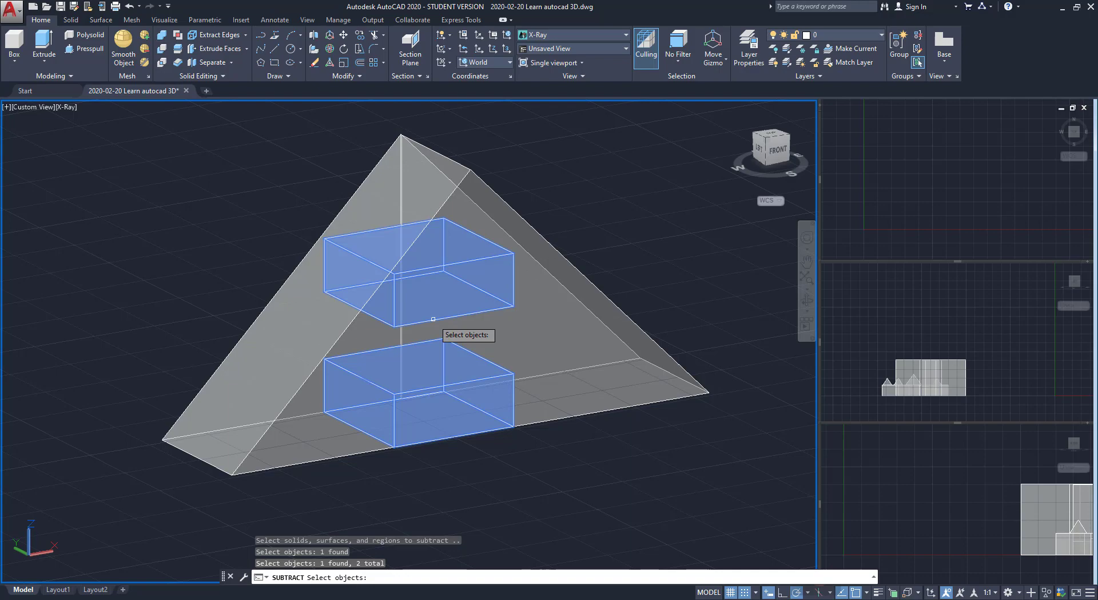
{"action": "key", "text": "Return"}
{"action": "middle_click_drag", "start_coordinate": [534, 457], "coordinate": [508, 461], "text": "shift"}
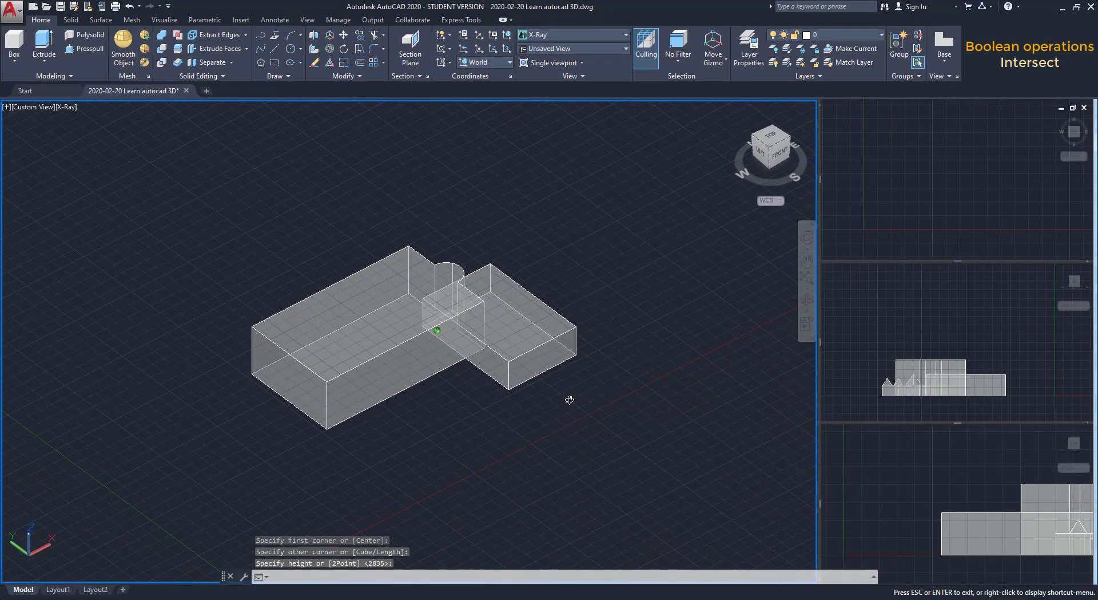
- Intersect the long box with the second box, keeping only their overlap
{"action": "middle_click_drag", "start_coordinate": [569, 400], "coordinate": [541, 411], "text": "shift"}
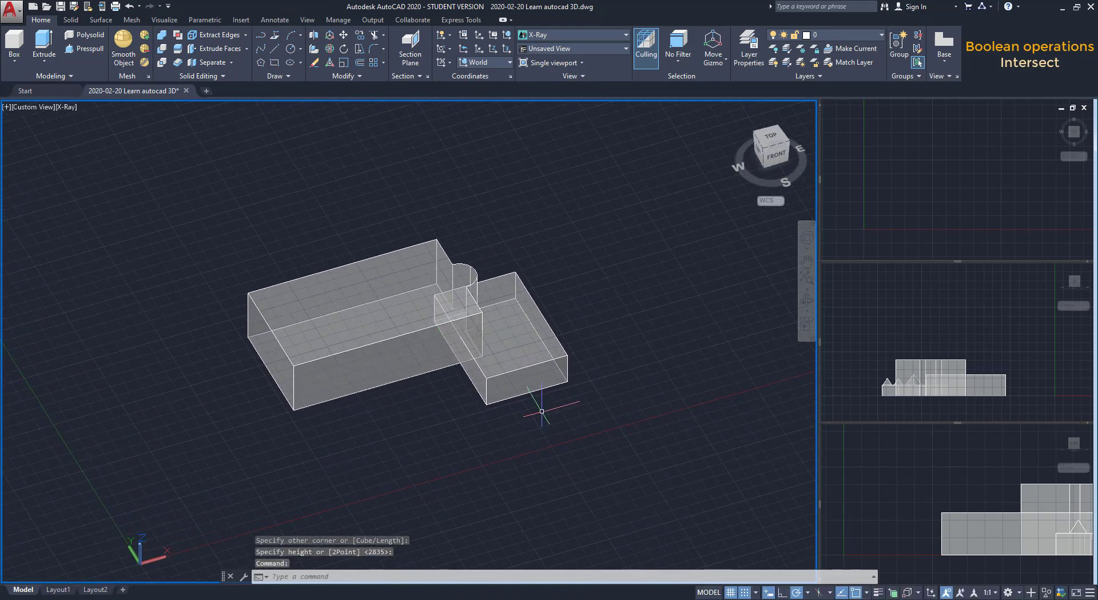
{"action": "left_click", "coordinate": [162, 63]}
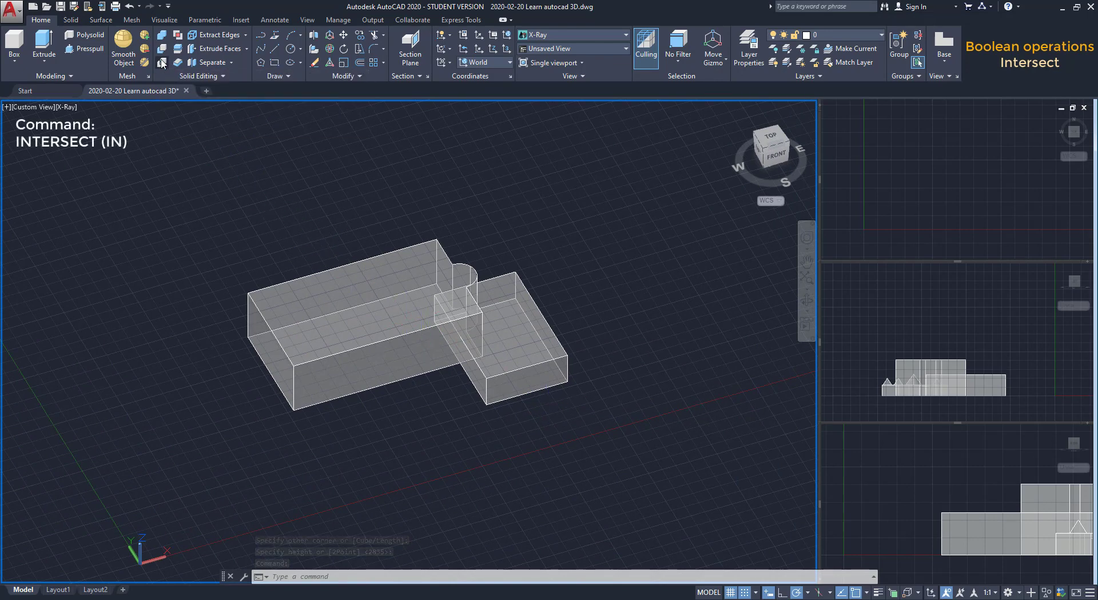
{"action": "left_click", "coordinate": [321, 280]}
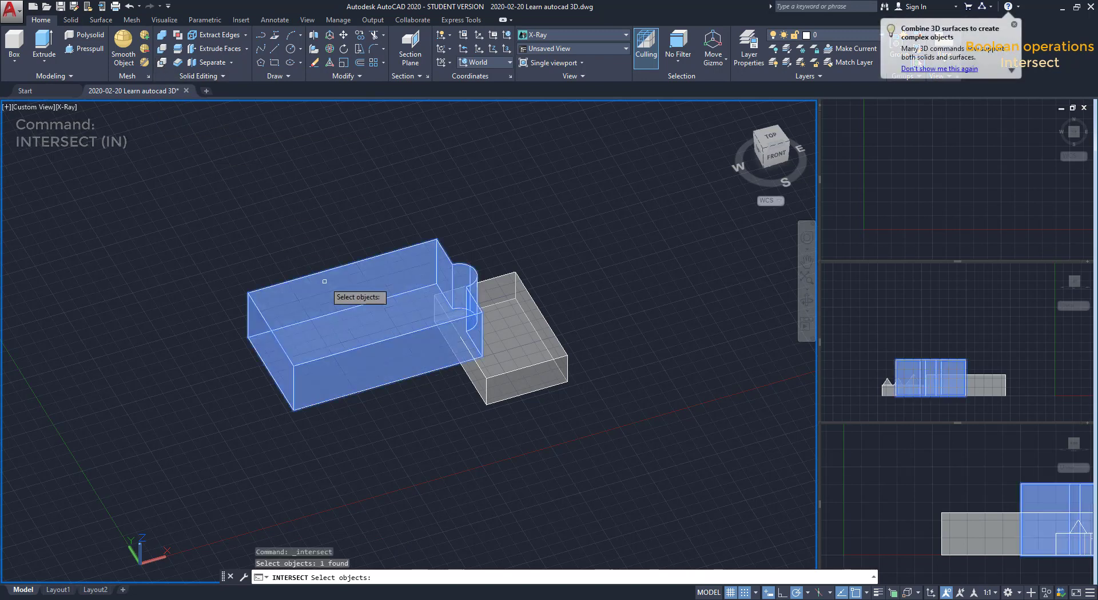
{"action": "left_click", "coordinate": [509, 349]}
{"action": "key", "text": "Return"}
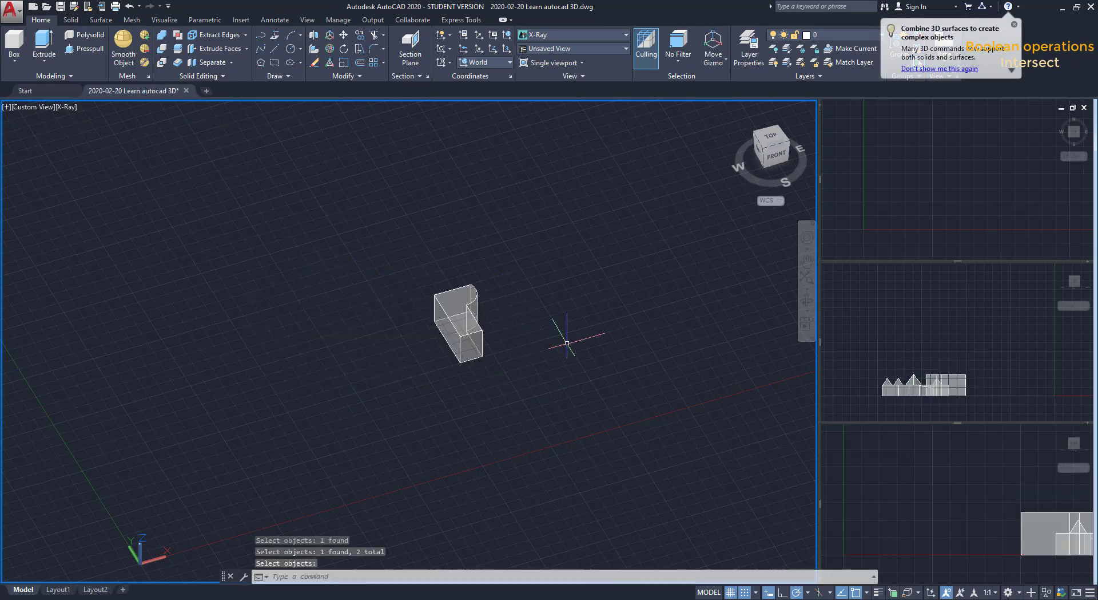
{"action": "middle_click_drag", "start_coordinate": [551, 309], "coordinate": [606, 332], "text": "shift"}
- Undo the intersection and extrude the diagonal line into a tall surface
{"action": "key", "text": "ctrl+z"}
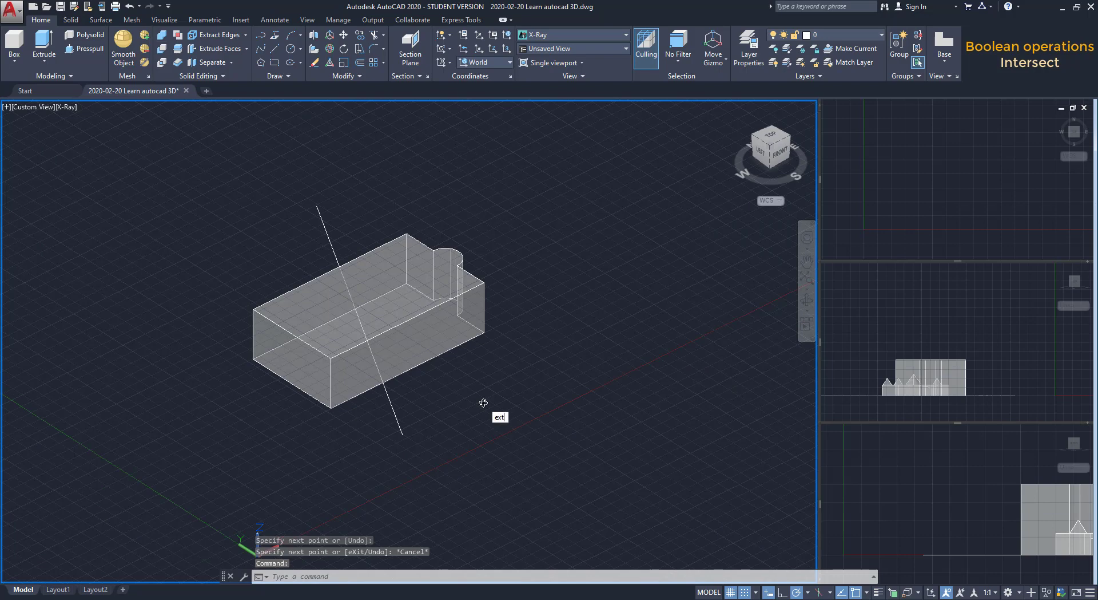
{"action": "key", "text": "Return"}
{"action": "left_click", "coordinate": [399, 421]}
{"action": "key", "text": "Return"}
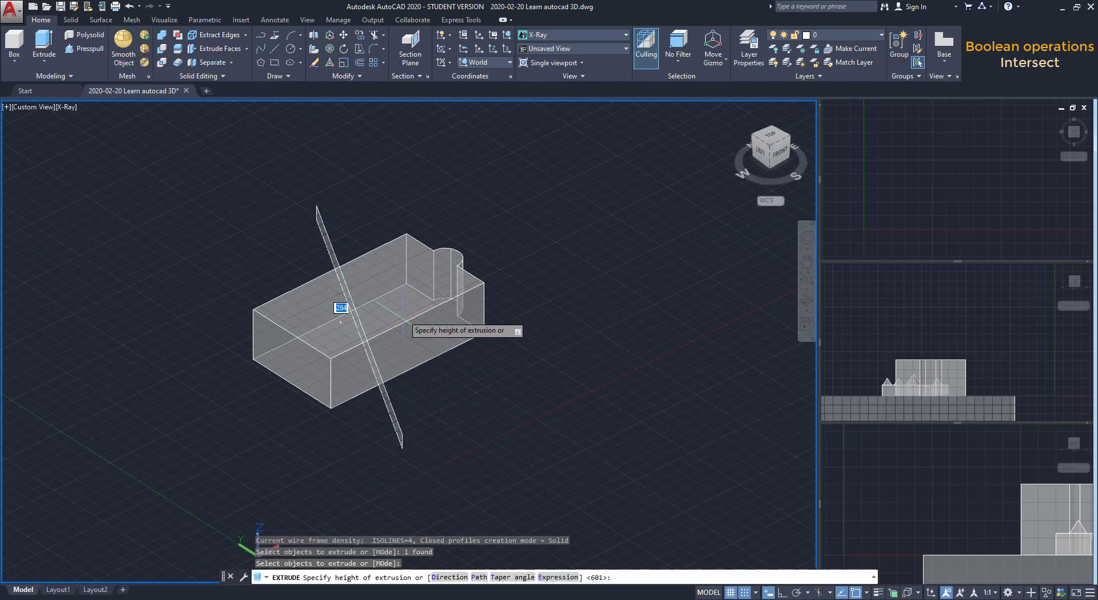
{"action": "left_click", "coordinate": [338, 269]}
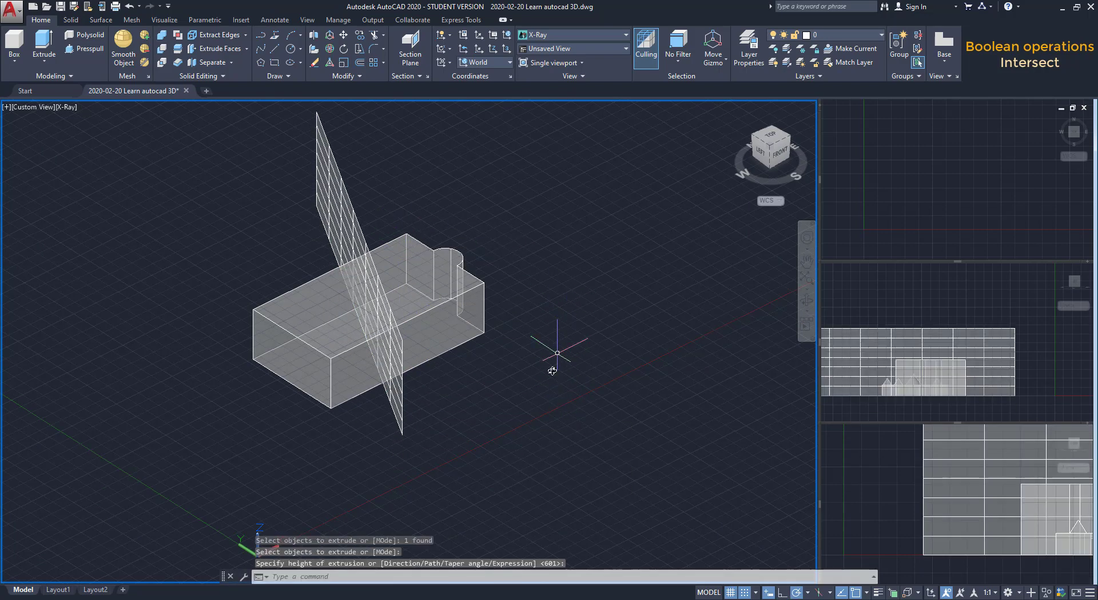
{"action": "middle_click_drag", "start_coordinate": [552, 371], "coordinate": [542, 329], "text": "shift"}
- Intersect the box with the extruded surface and delete the leftover diagonal line
{"action": "left_click", "coordinate": [162, 62]}
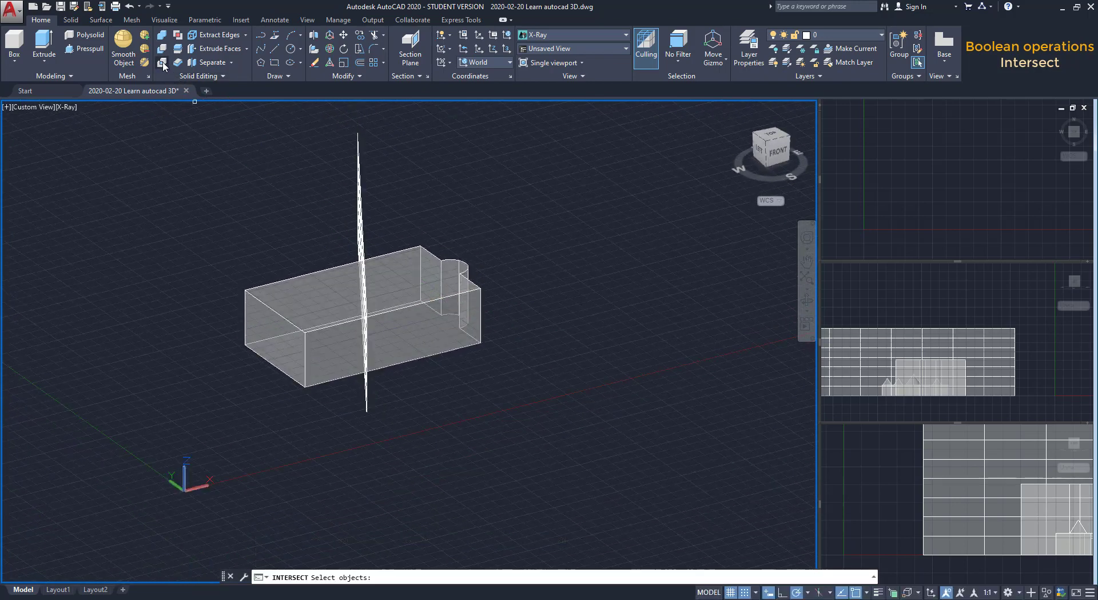
{"action": "left_click", "coordinate": [315, 310]}
{"action": "left_click", "coordinate": [360, 210]}
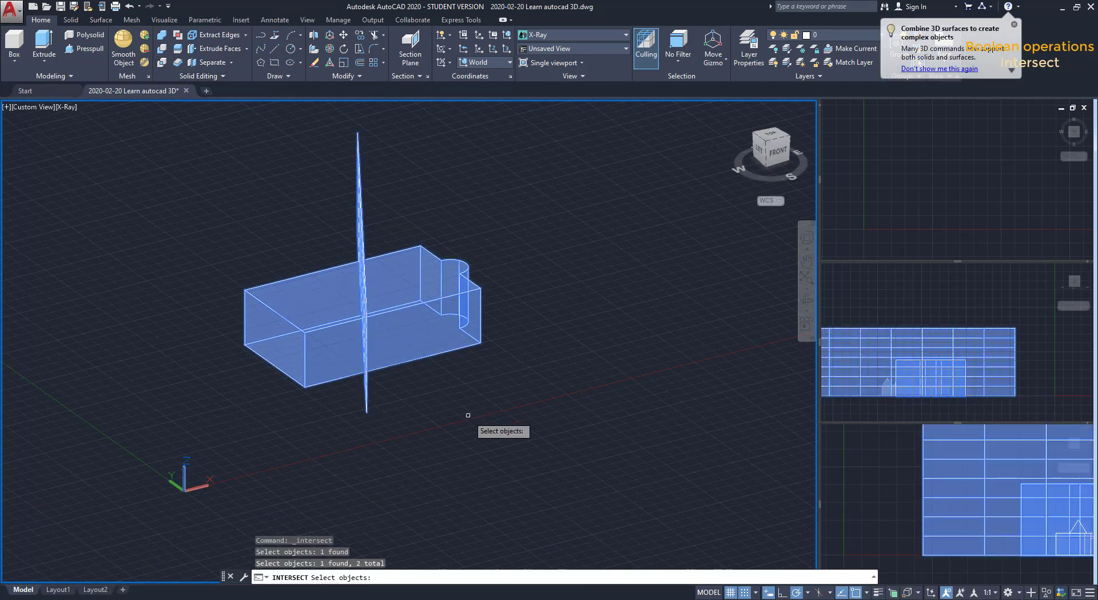
{"action": "middle_click_drag", "start_coordinate": [468, 414], "coordinate": [513, 429], "text": "shift"}
{"action": "key", "text": "Return"}
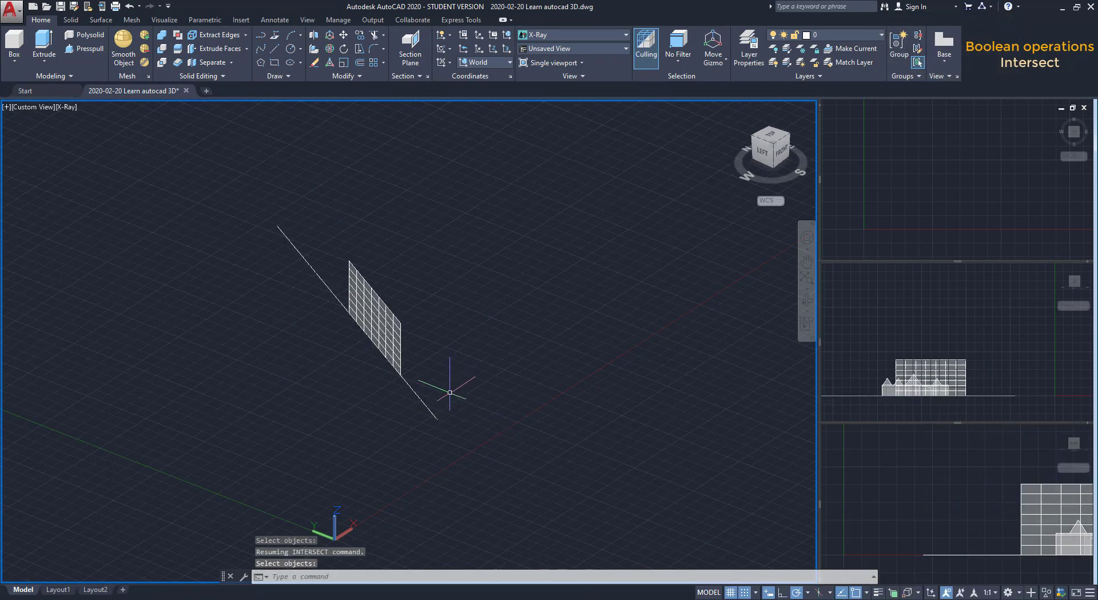
{"action": "left_click", "coordinate": [433, 405]}
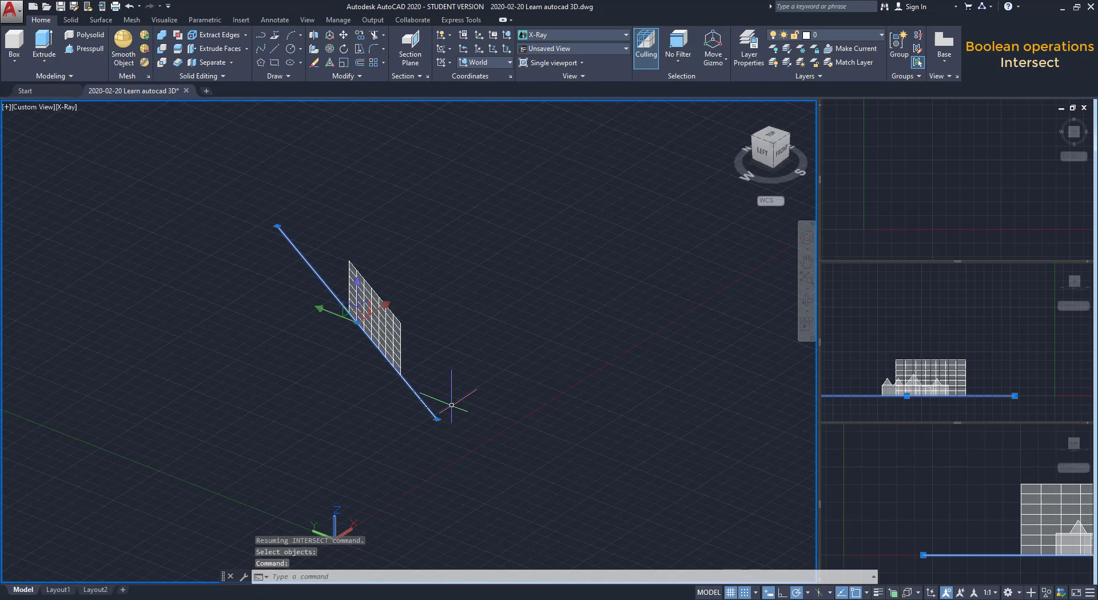
{"action": "key", "text": "Delete"}
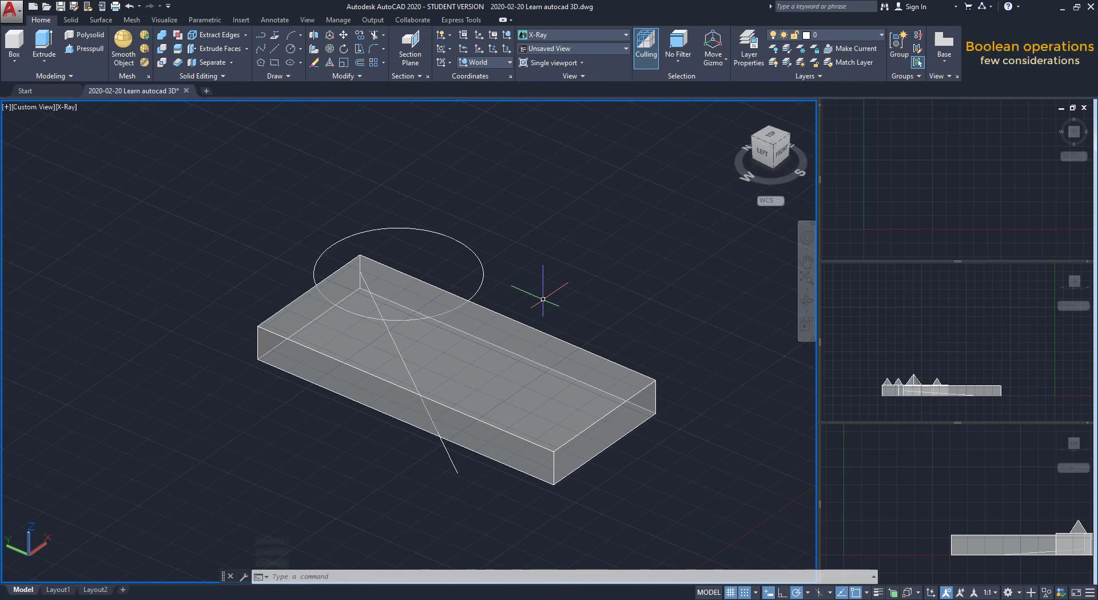
- Attempt a union of the box, circle and line caught in a crossing window
{"action": "left_click", "coordinate": [162, 37]}
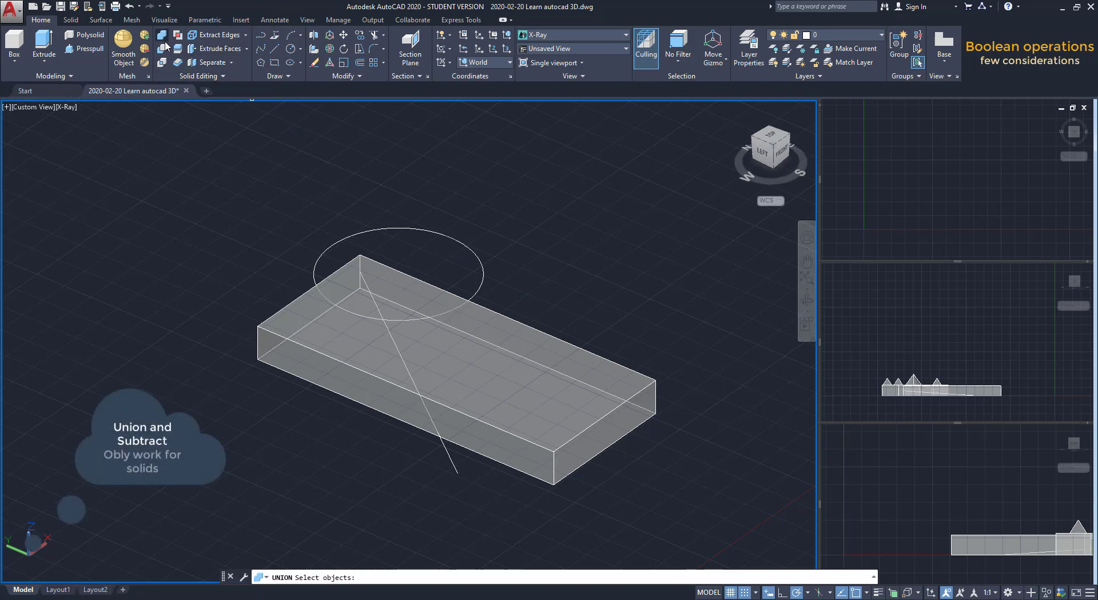
{"action": "left_click", "coordinate": [679, 501]}
{"action": "left_click", "coordinate": [218, 198]}
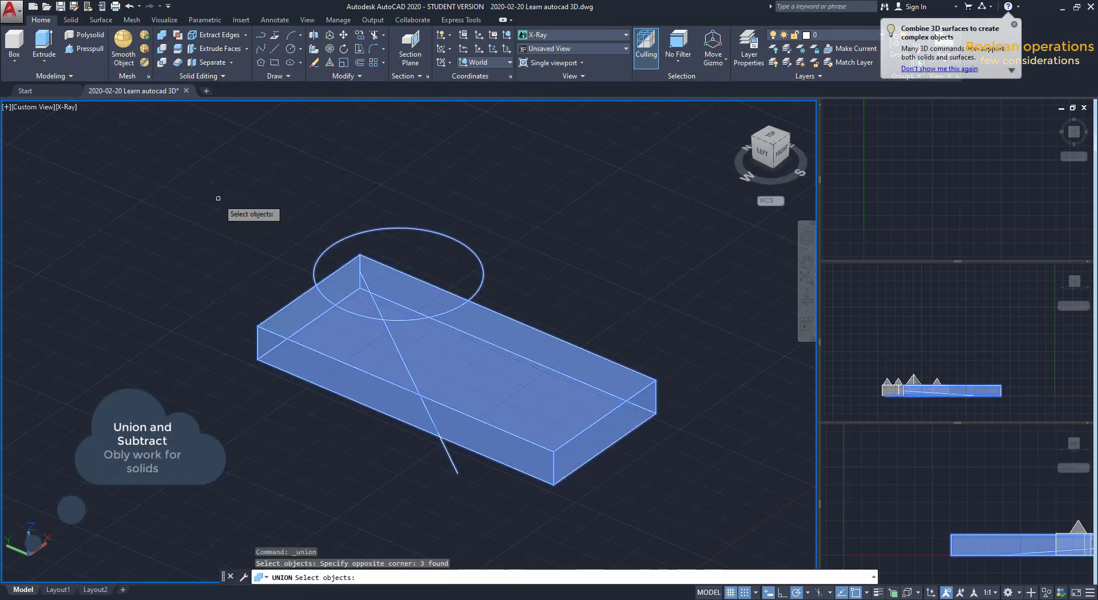
{"action": "key", "text": "Return"}
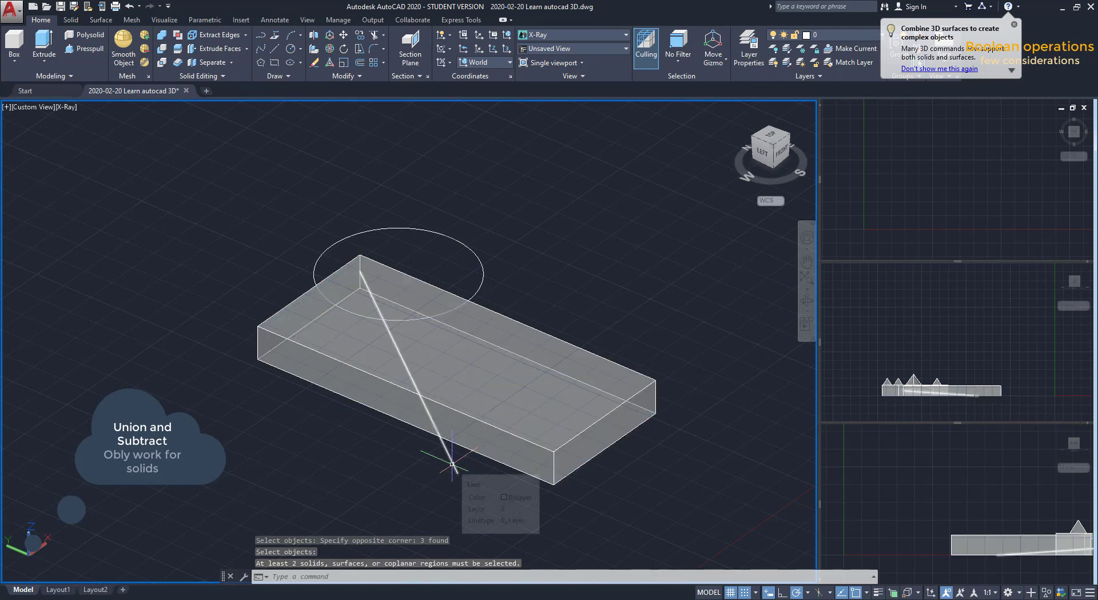
{"action": "middle_click_drag", "start_coordinate": [452, 462], "coordinate": [386, 391], "text": "shift"}
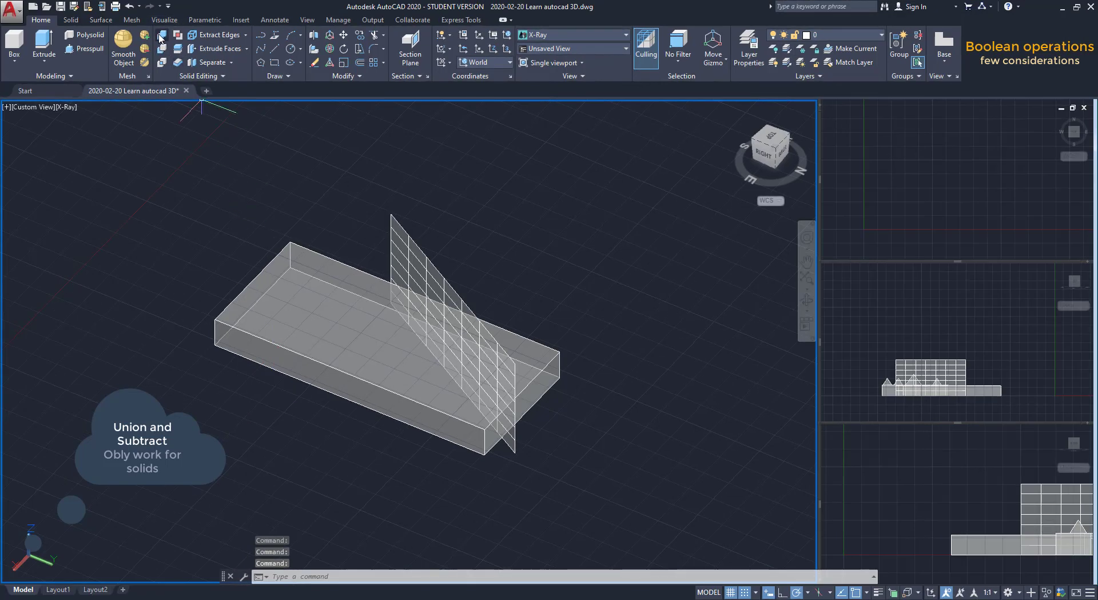
- Attempt a union of the box with the plane surface
{"action": "left_click", "coordinate": [163, 36]}
{"action": "left_click", "coordinate": [302, 311]}
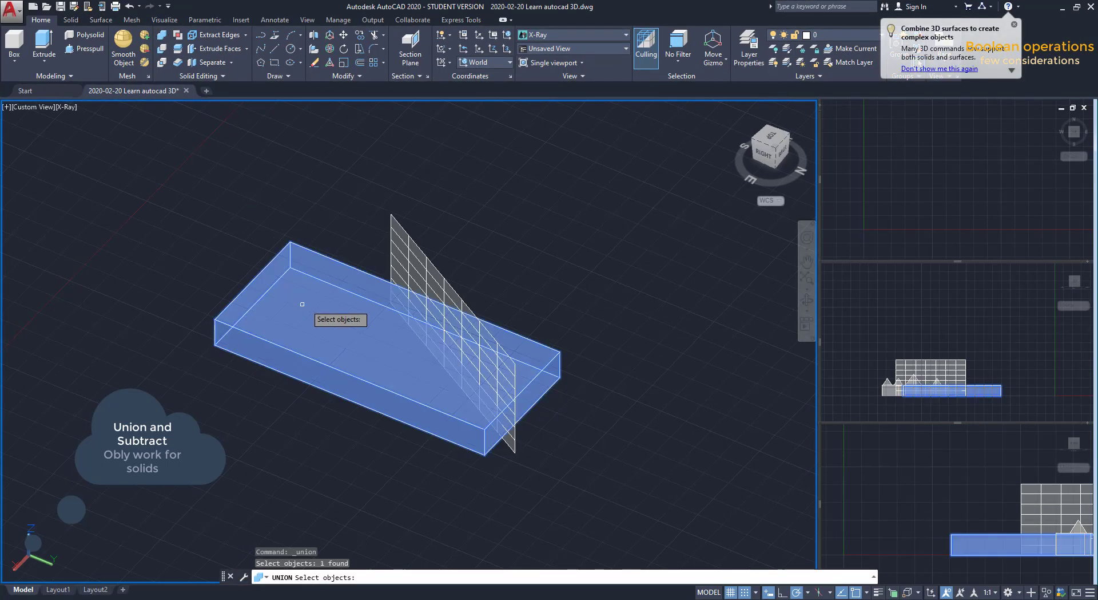
{"action": "left_click", "coordinate": [424, 248]}
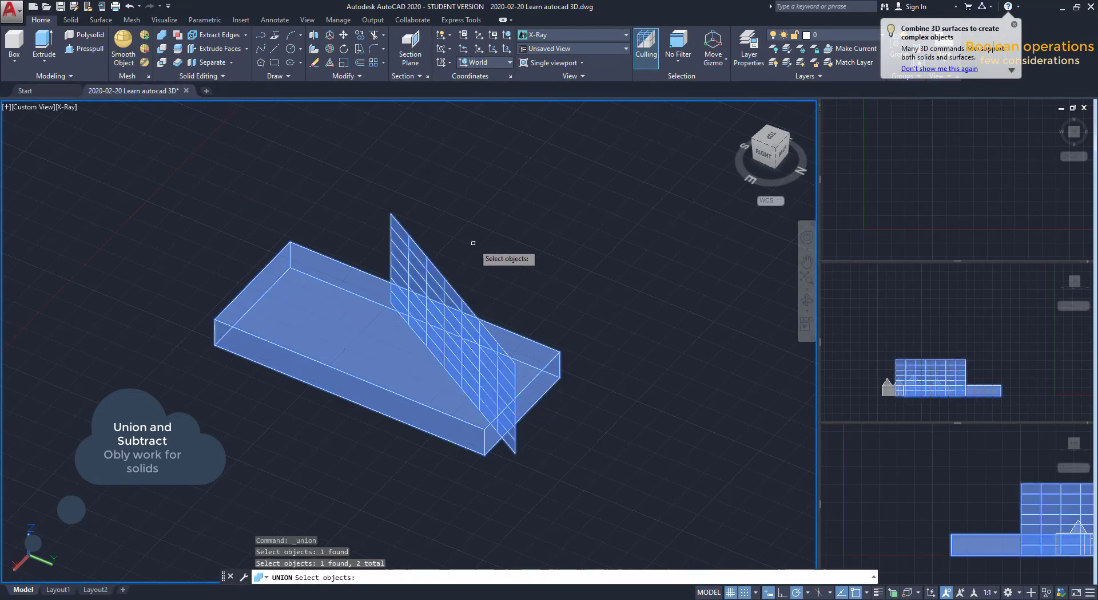
{"action": "key", "text": "Return"}
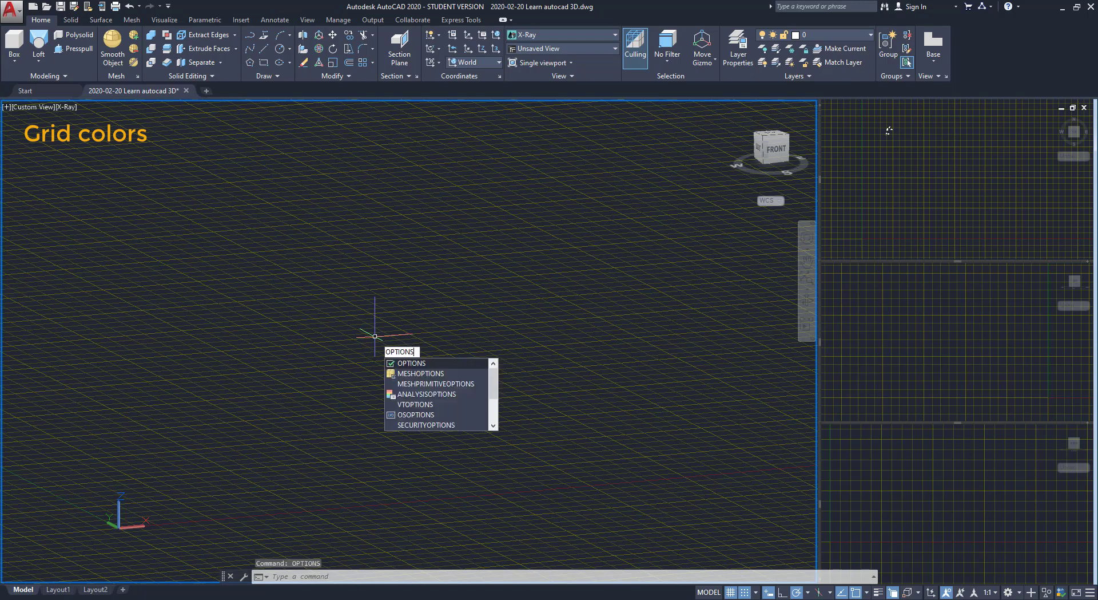
- Set 3D parallel projection grid major lines to 153,145,0 and minor lines to 143,136,0
{"action": "key", "text": "Return"}
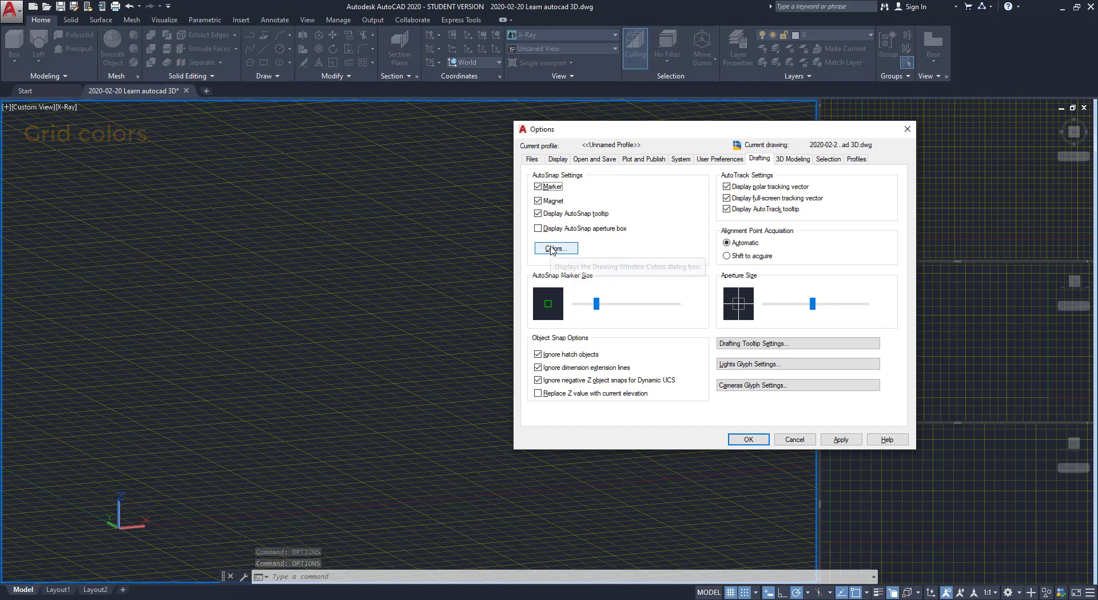
{"action": "left_click", "coordinate": [553, 249]}
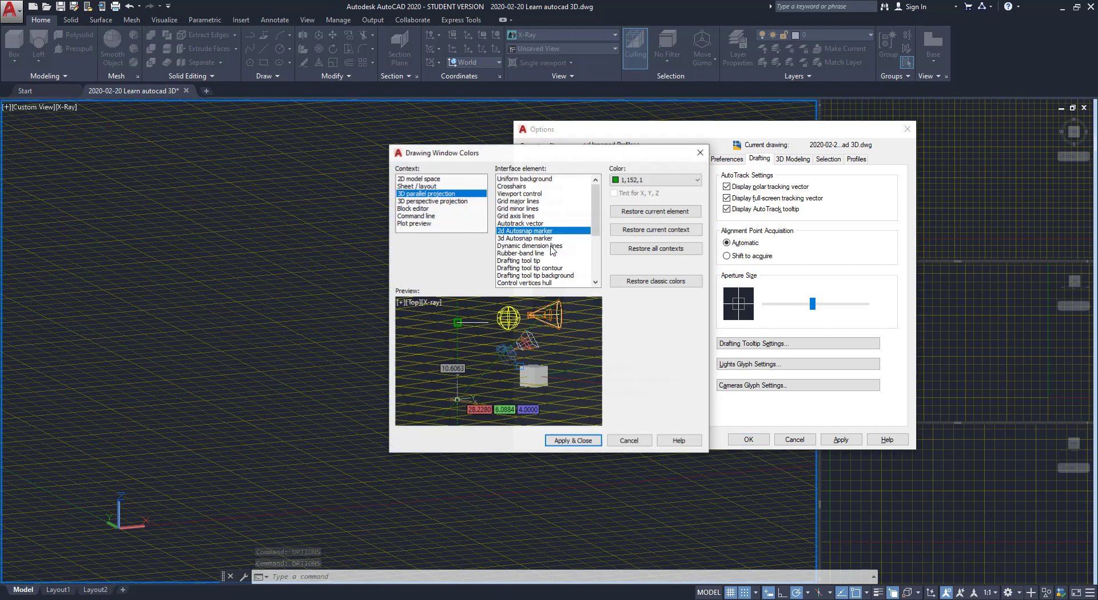
{"action": "left_click", "coordinate": [536, 201]}
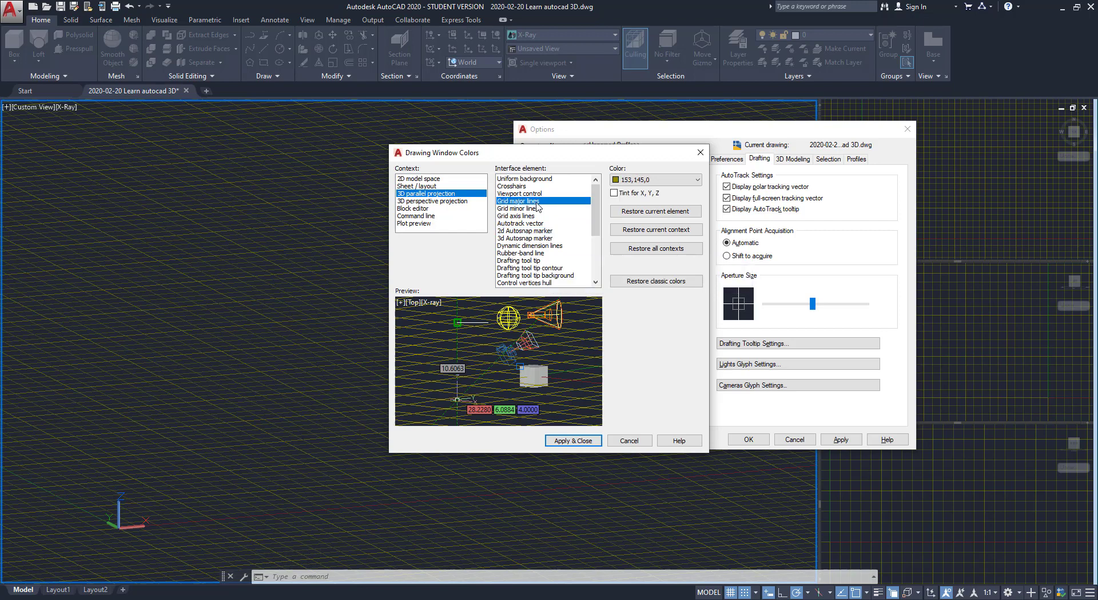
{"action": "left_click", "coordinate": [538, 209]}
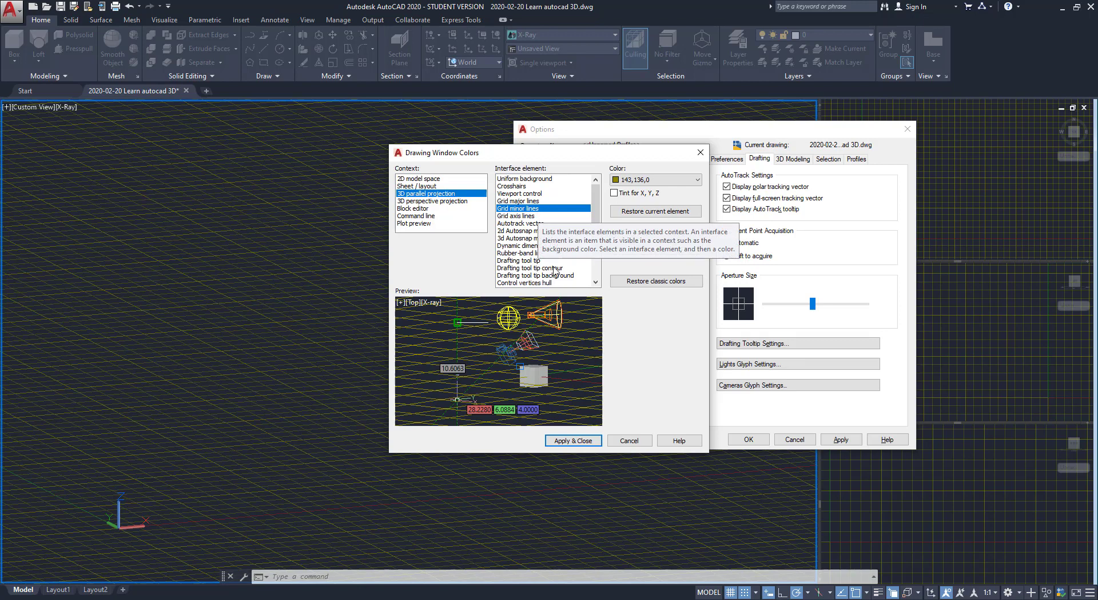
{"action": "left_click", "coordinate": [573, 440]}
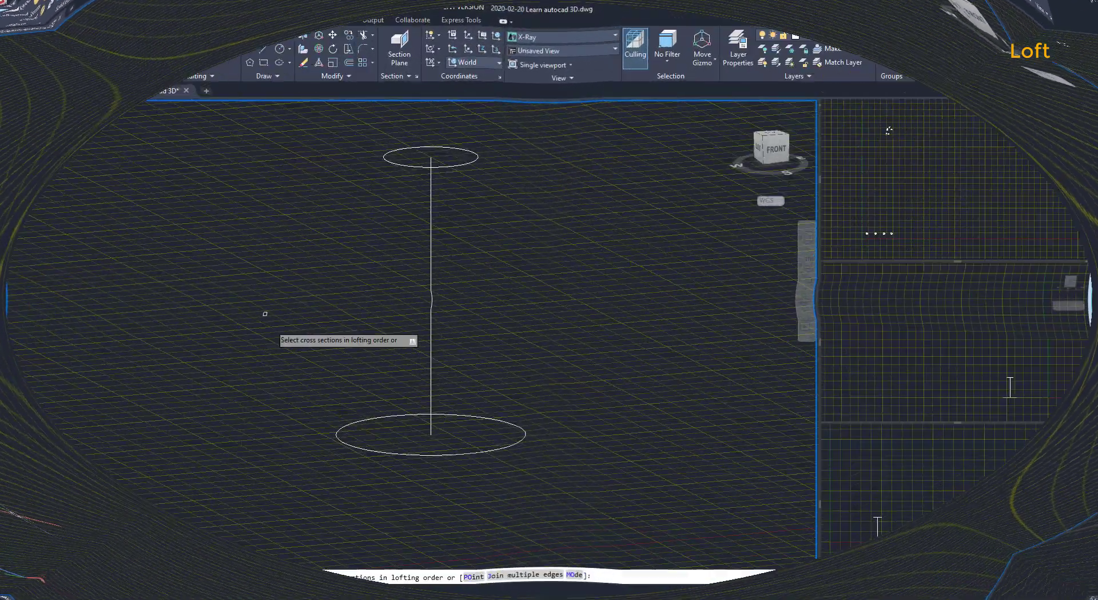
- Loft the lower and upper ellipses into a solid
{"action": "left_click", "coordinate": [339, 432]}
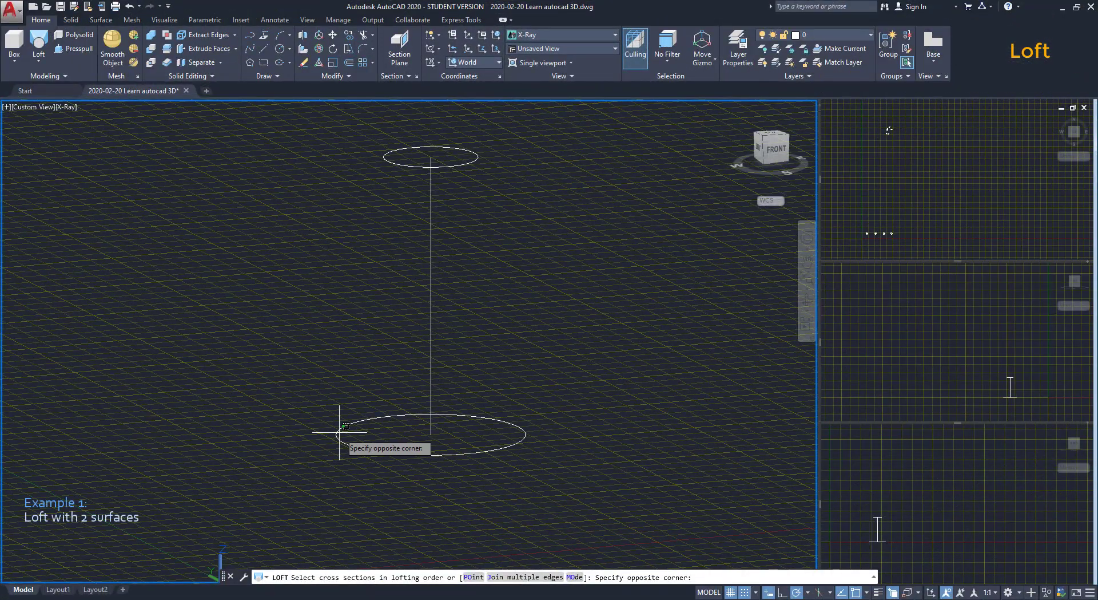
{"action": "left_click", "coordinate": [340, 435]}
{"action": "left_click", "coordinate": [407, 164]}
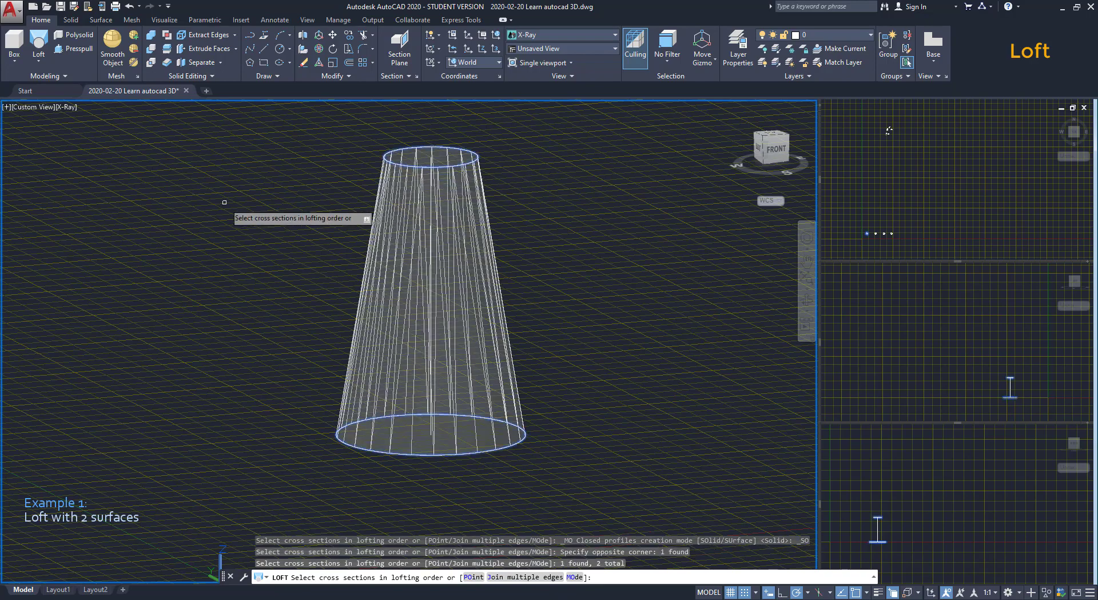
{"action": "key", "text": "Return"}
{"action": "key", "text": "Return"}
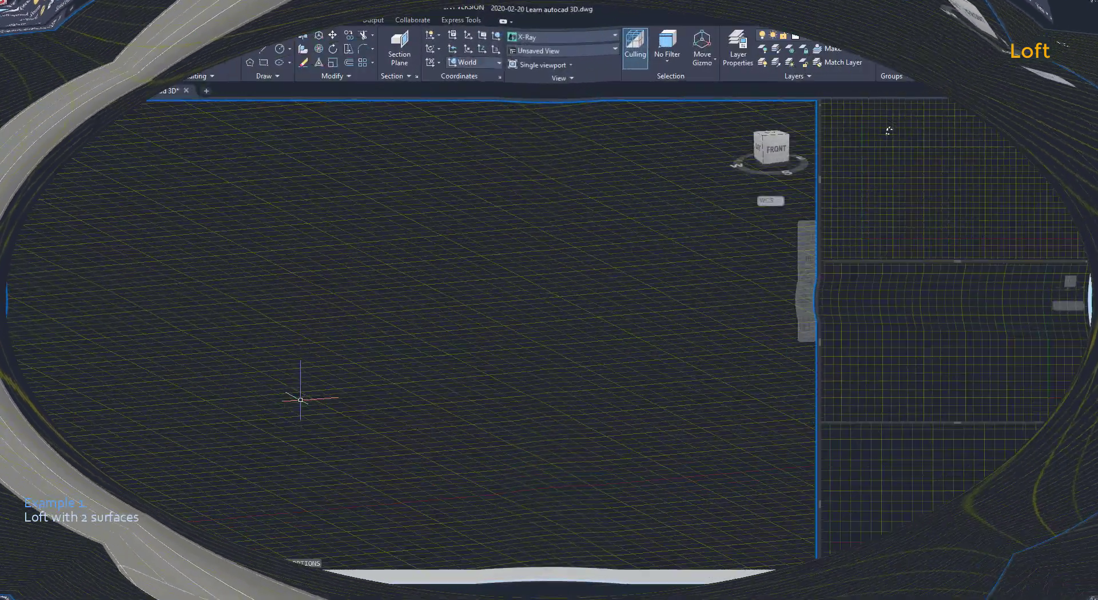
- Draw a base circle of radius 200
{"action": "type", "text": "circle"}
{"action": "key", "text": "Return"}
{"action": "left_click", "coordinate": [300, 400]}
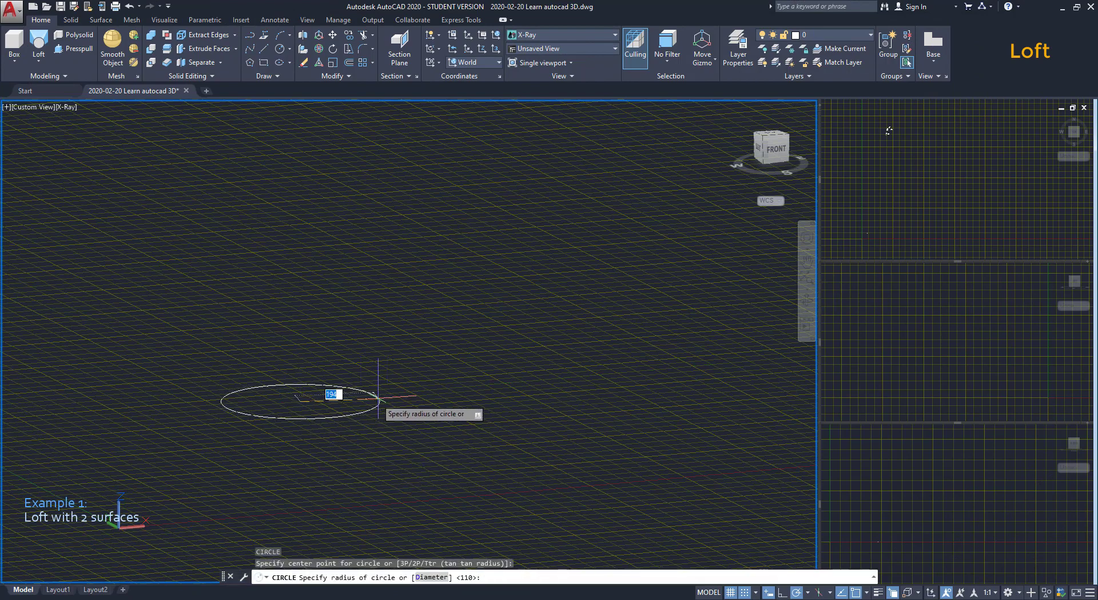
{"action": "type", "text": "200"}
{"action": "key", "text": "Return"}
- Draw a 600-unit vertical line up from the circle's centre
{"action": "type", "text": "l"}
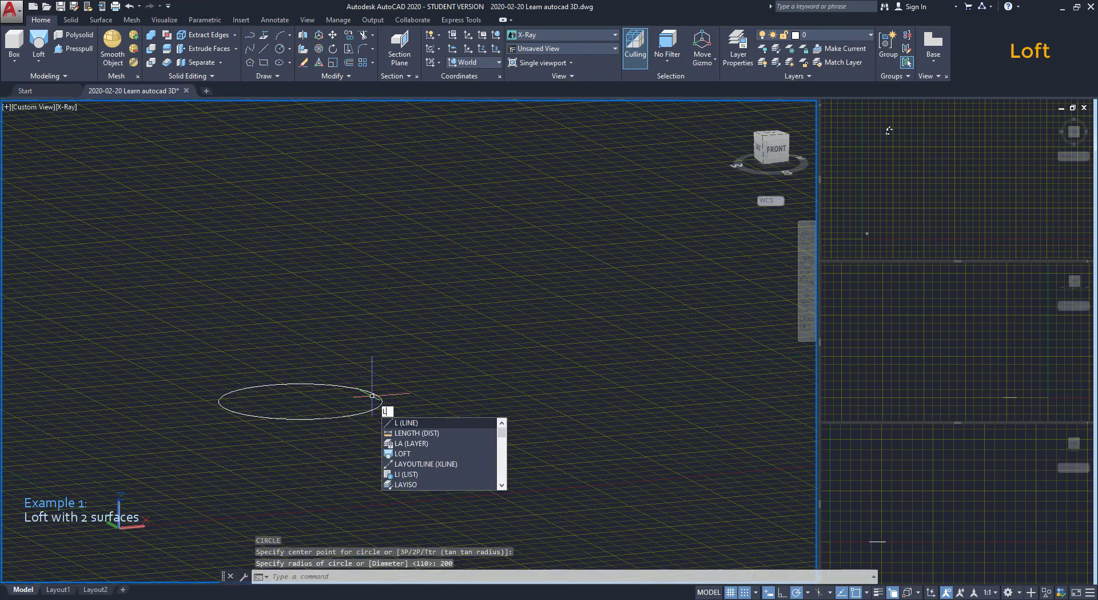
{"action": "key", "text": "Return"}
{"action": "scroll", "coordinate": [355, 391], "scroll_direction": "up", "scroll_amount": 2}
{"action": "left_click", "coordinate": [276, 407]}
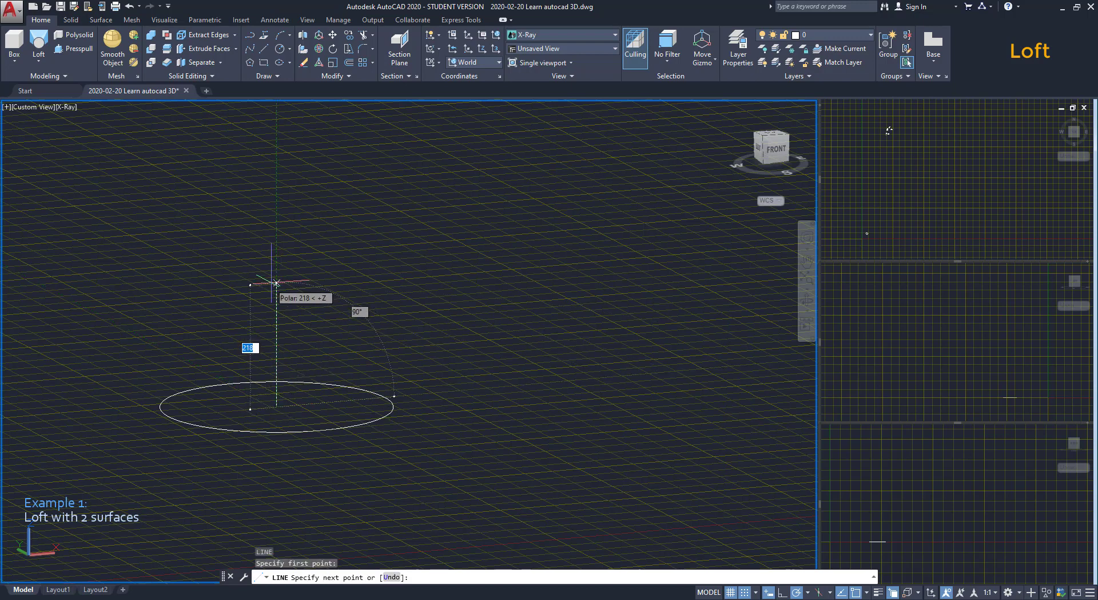
{"action": "type", "text": "600"}
{"action": "key", "text": "Return"}
{"action": "scroll", "coordinate": [280, 290], "scroll_direction": "down", "scroll_amount": 4}
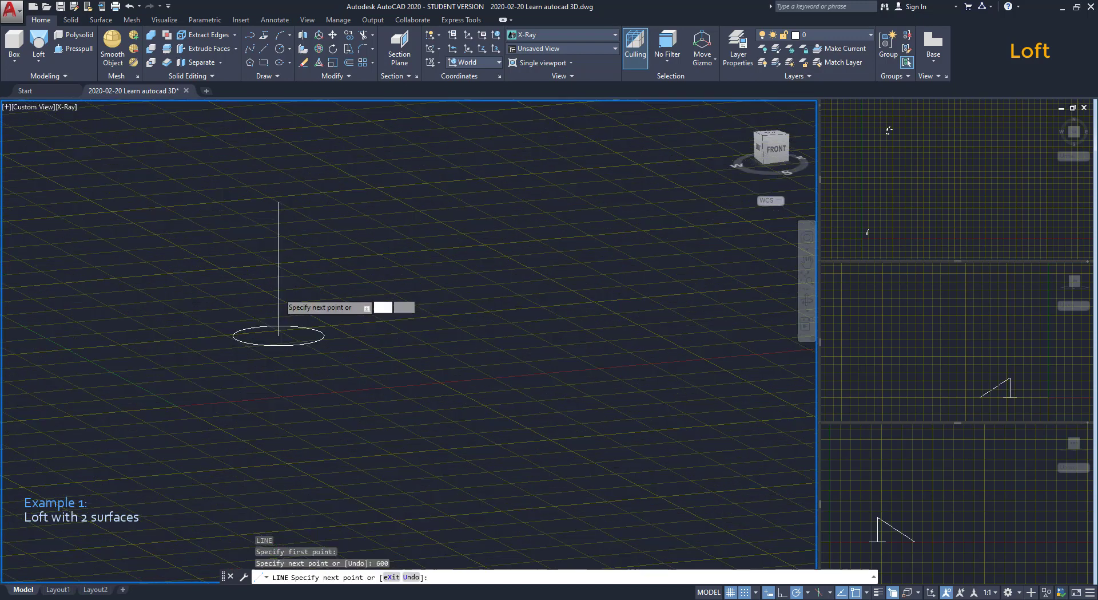
{"action": "key", "text": "Escape"}
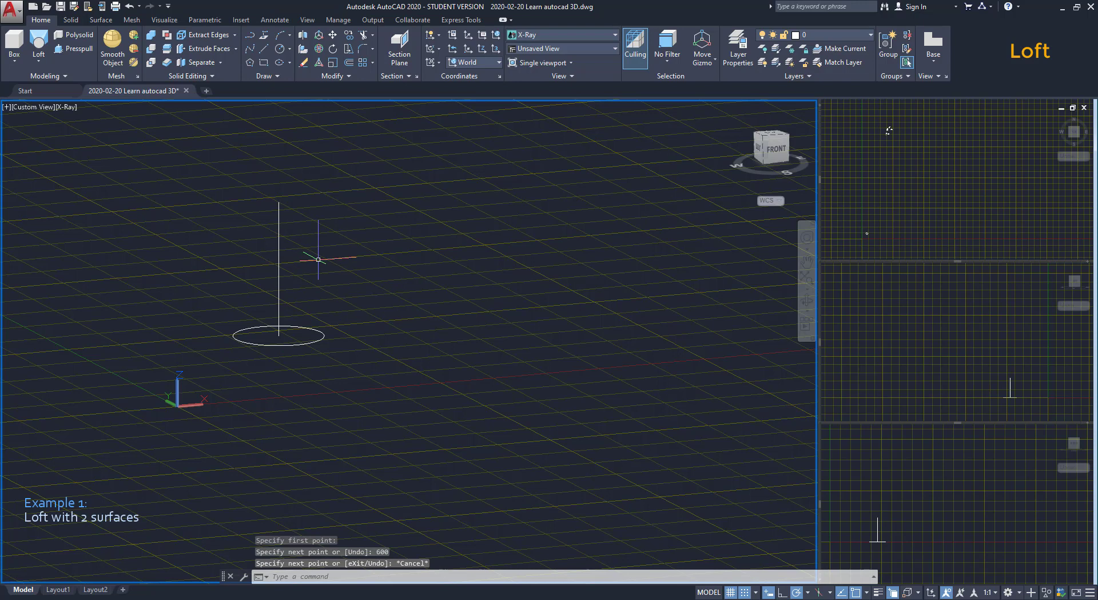
- Draw a radius-100 circle centred on the line's top endpoint
{"action": "type", "text": "c"}
{"action": "key", "text": "Return"}
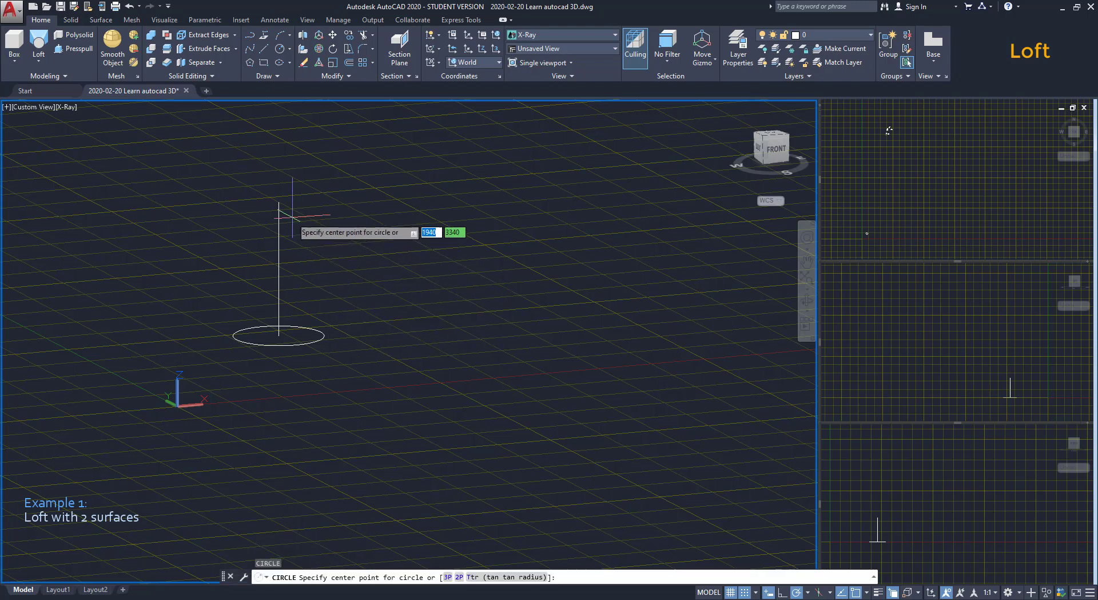
{"action": "left_click", "coordinate": [279, 201]}
{"action": "type", "text": "1"}
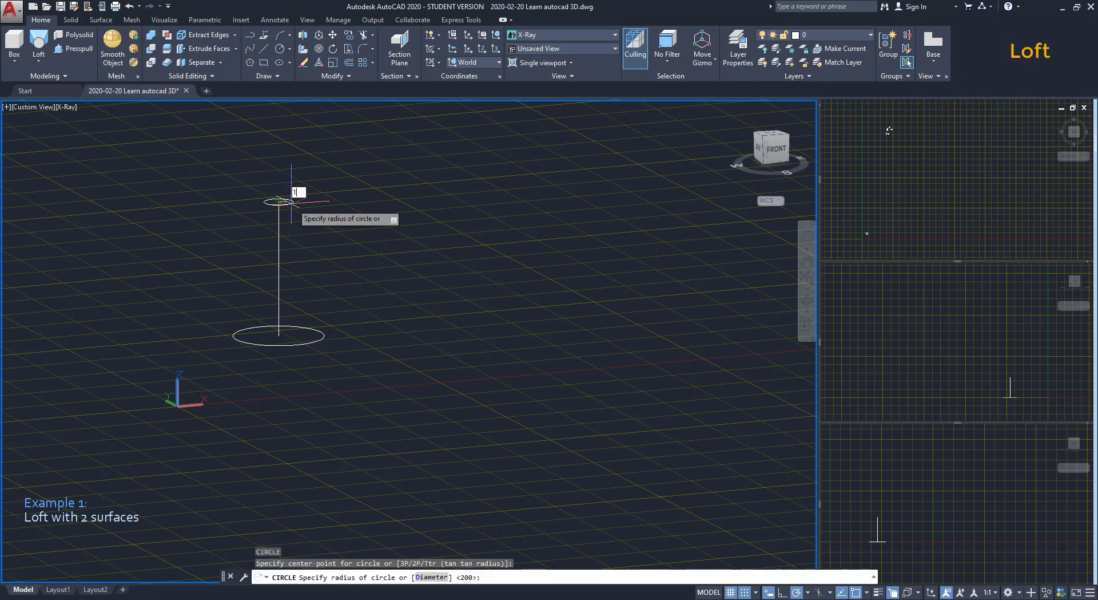
{"action": "type", "text": "00"}
{"action": "key", "text": "Return"}
{"action": "scroll", "coordinate": [290, 234], "scroll_direction": "up", "scroll_amount": 3}
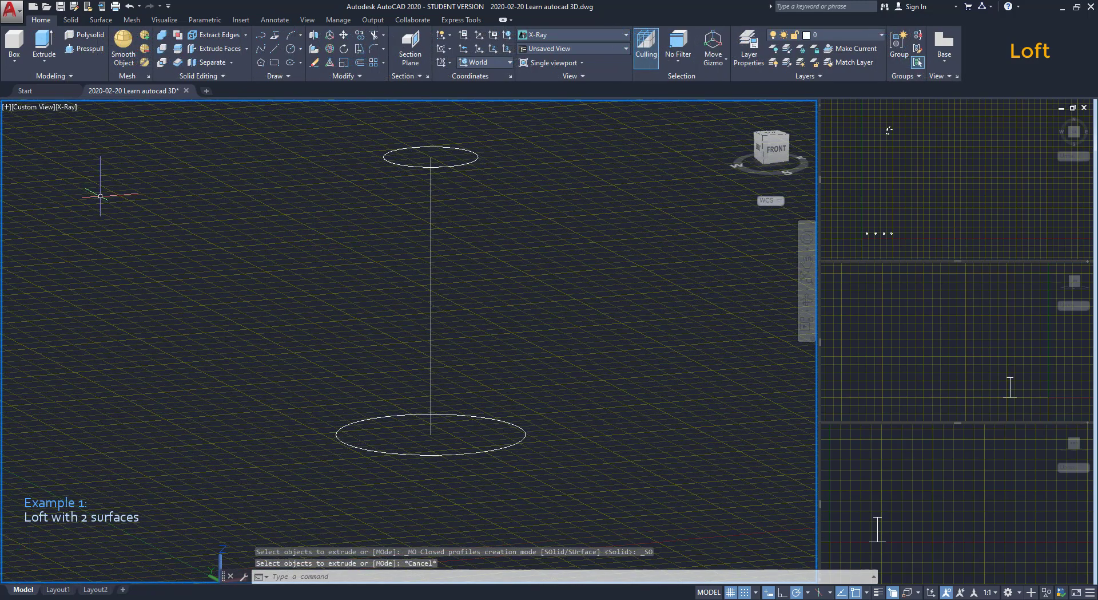
- Loft the bottom circle to the top circle using cross sections only
{"action": "left_click", "coordinate": [45, 61]}
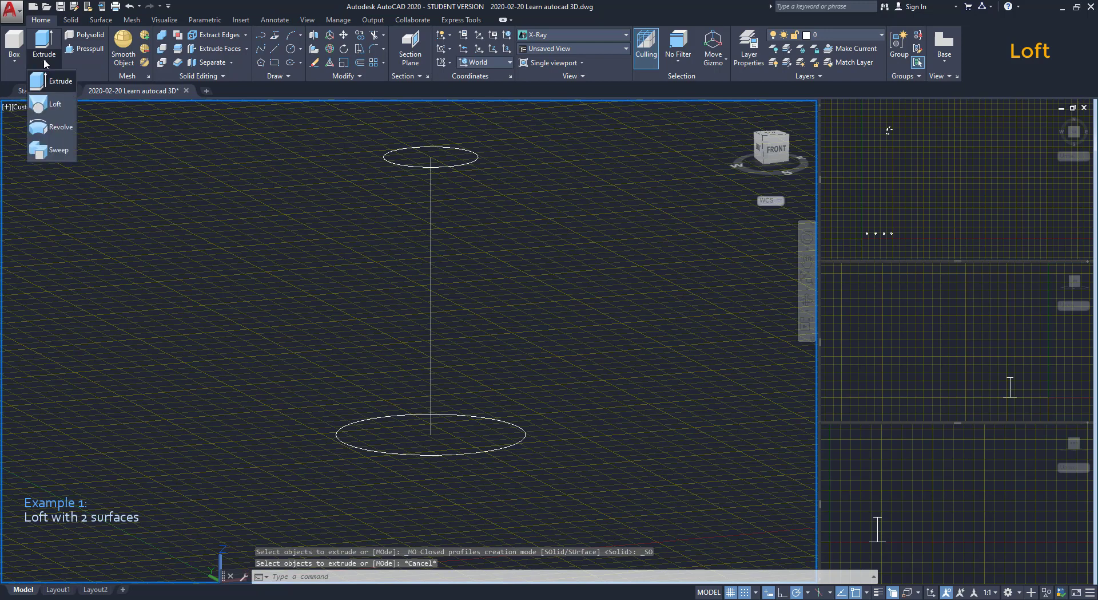
{"action": "left_click", "coordinate": [61, 112]}
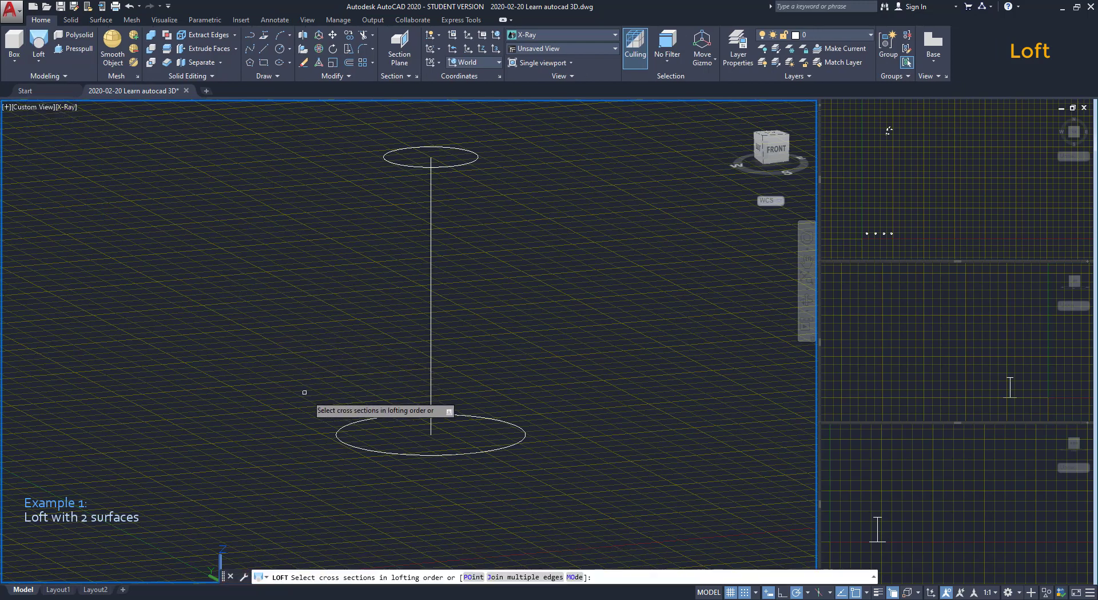
{"action": "left_click", "coordinate": [332, 426]}
{"action": "left_click", "coordinate": [338, 430]}
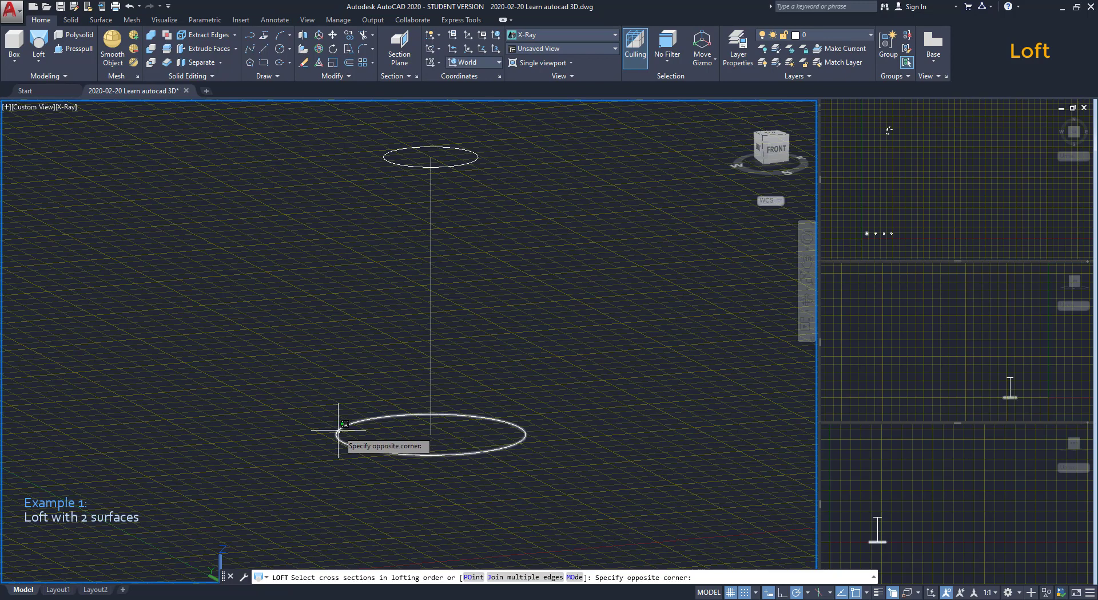
{"action": "left_click", "coordinate": [407, 165]}
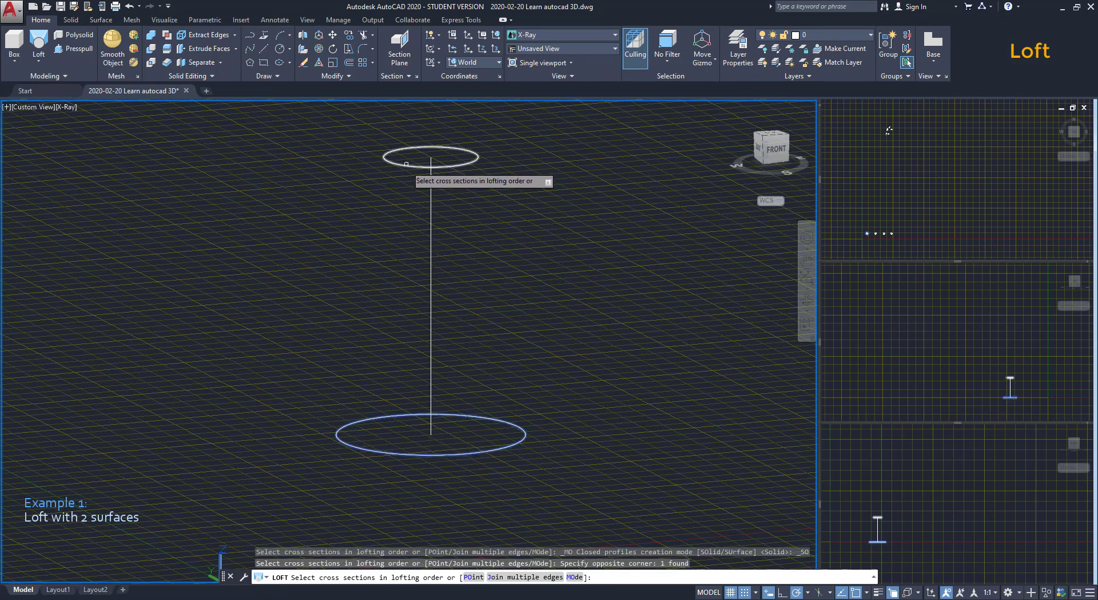
{"action": "left_click", "coordinate": [405, 165]}
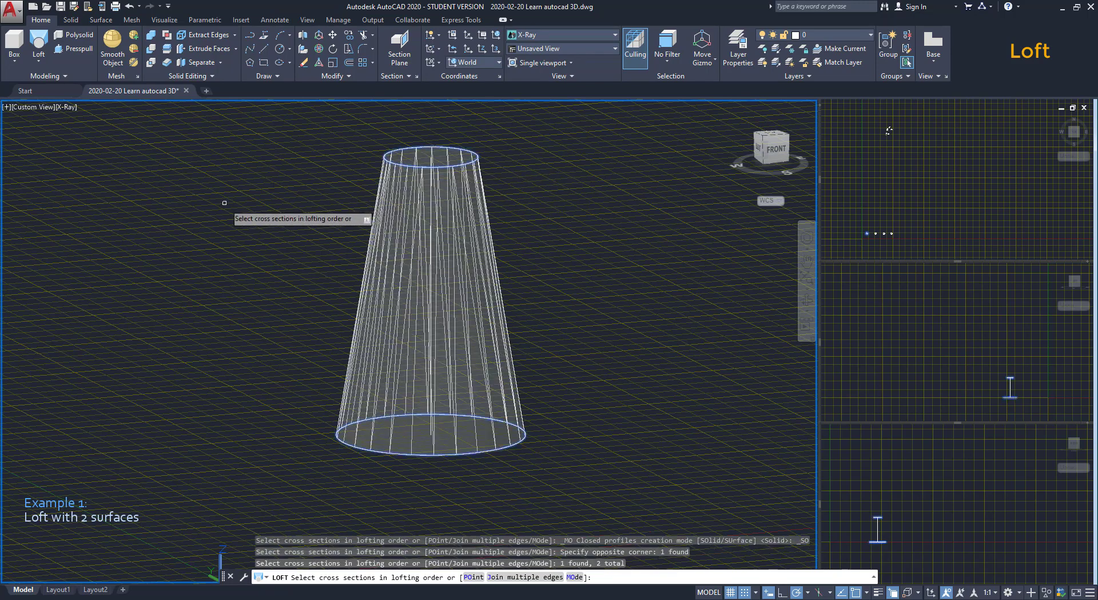
{"action": "key", "text": "Return"}
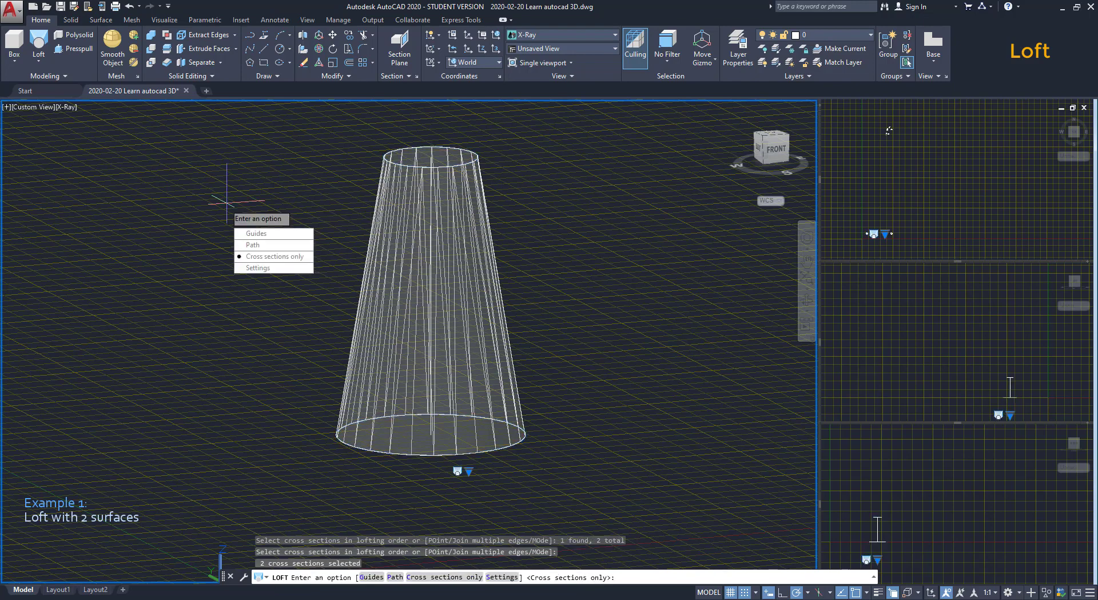
{"action": "key", "text": "Return"}
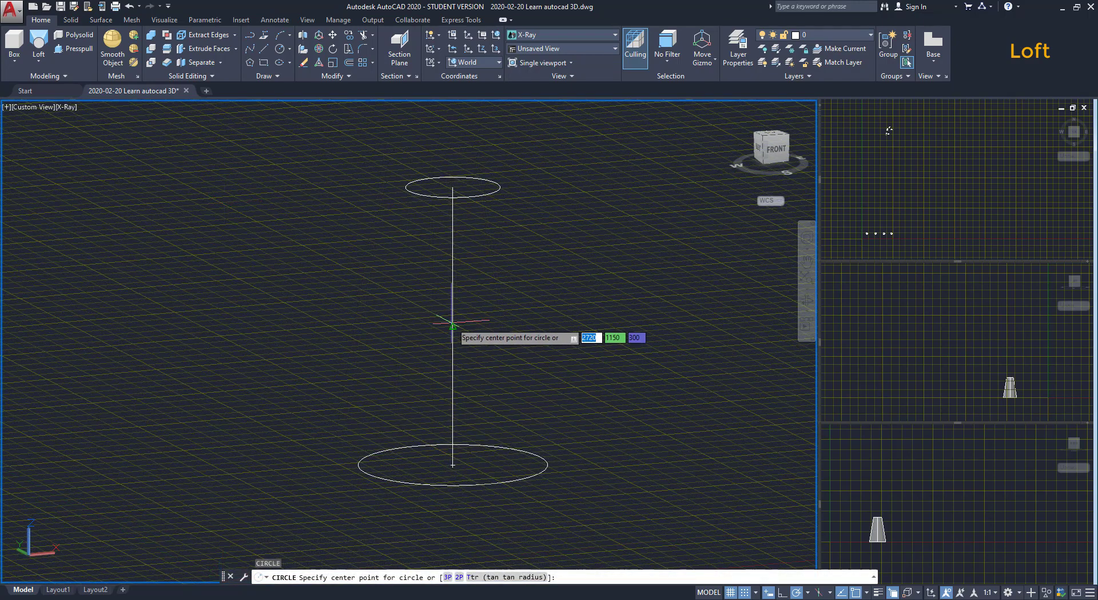
- Add a middle circle on the line and loft through bottom, middle and top circles
{"action": "left_click", "coordinate": [453, 326]}
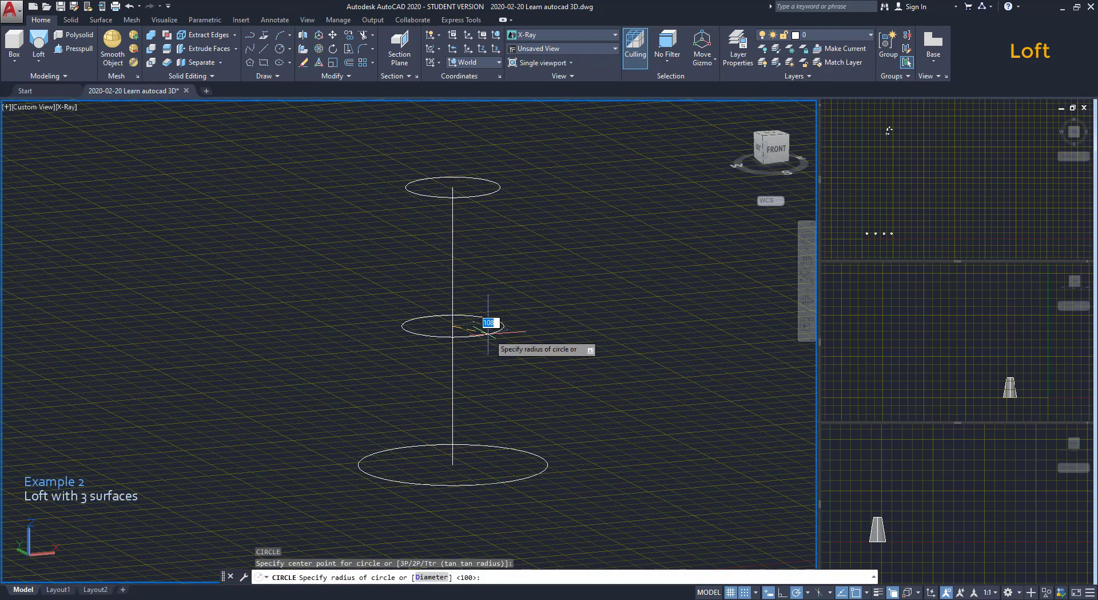
{"action": "left_click", "coordinate": [552, 323]}
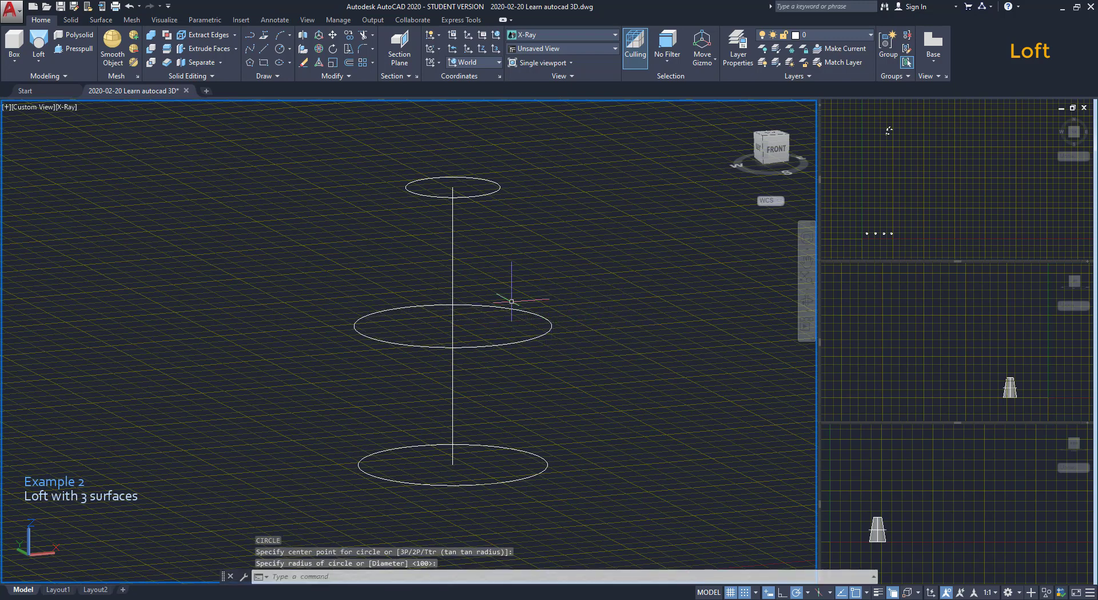
{"action": "left_click", "coordinate": [36, 38]}
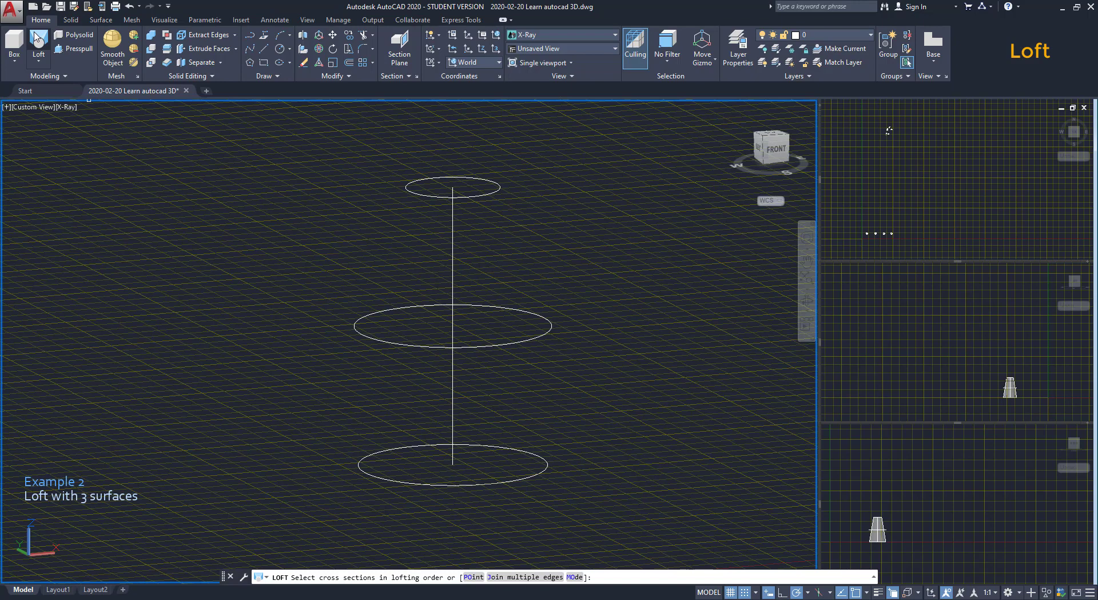
{"action": "left_click", "coordinate": [359, 462]}
{"action": "left_click", "coordinate": [426, 349]}
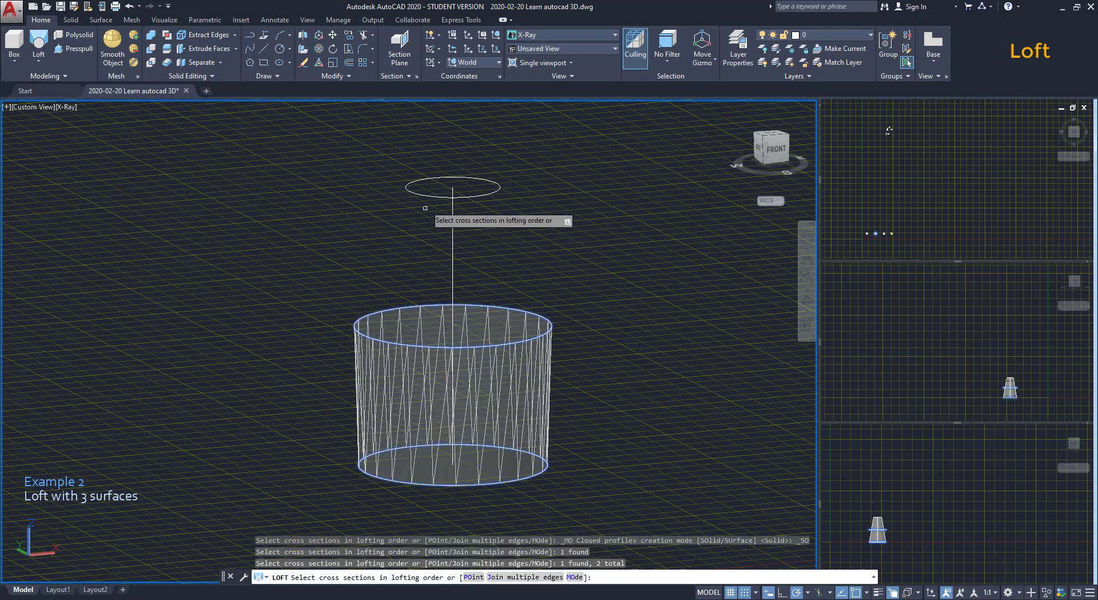
{"action": "left_click", "coordinate": [432, 196]}
{"action": "key", "text": "Return"}
{"action": "key", "text": "Return"}
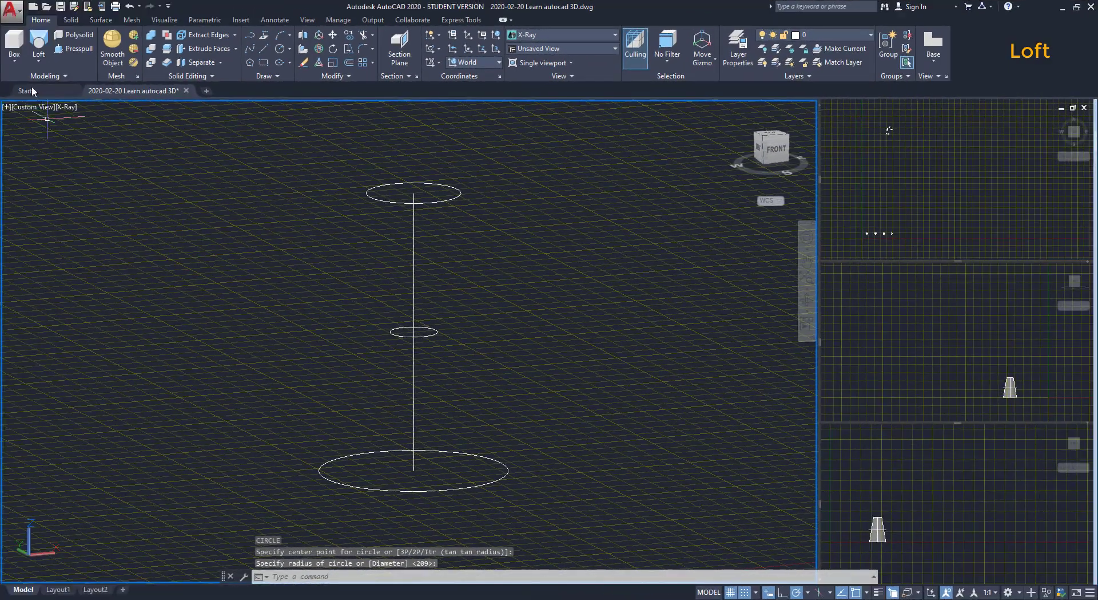
- Loft the circles picked out of order (bottom, top, middle), then retry the selection
{"action": "left_click", "coordinate": [38, 46]}
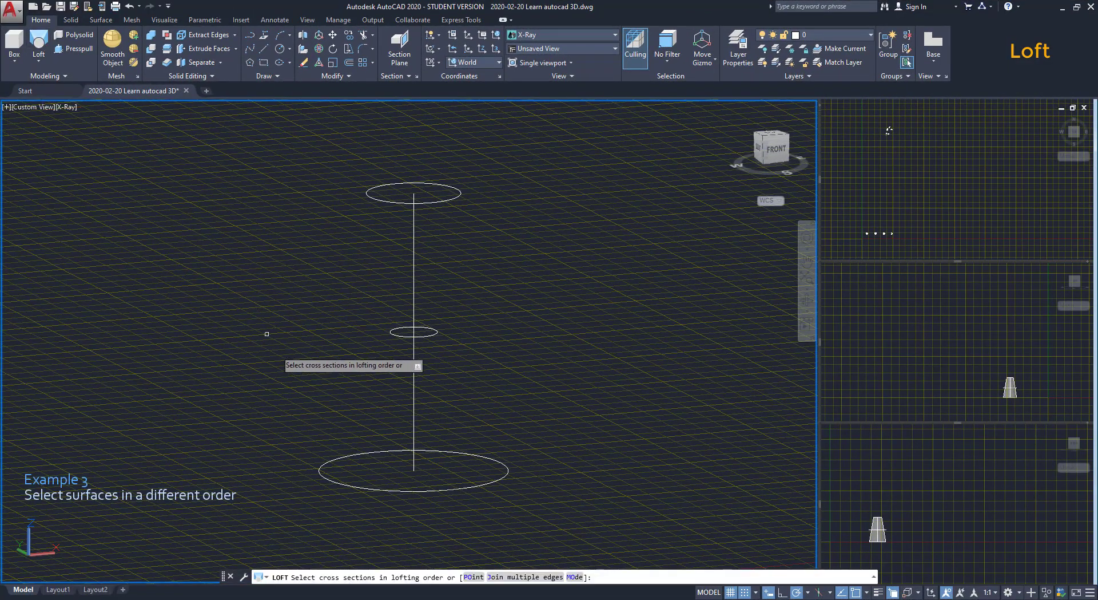
{"action": "left_click", "coordinate": [321, 464]}
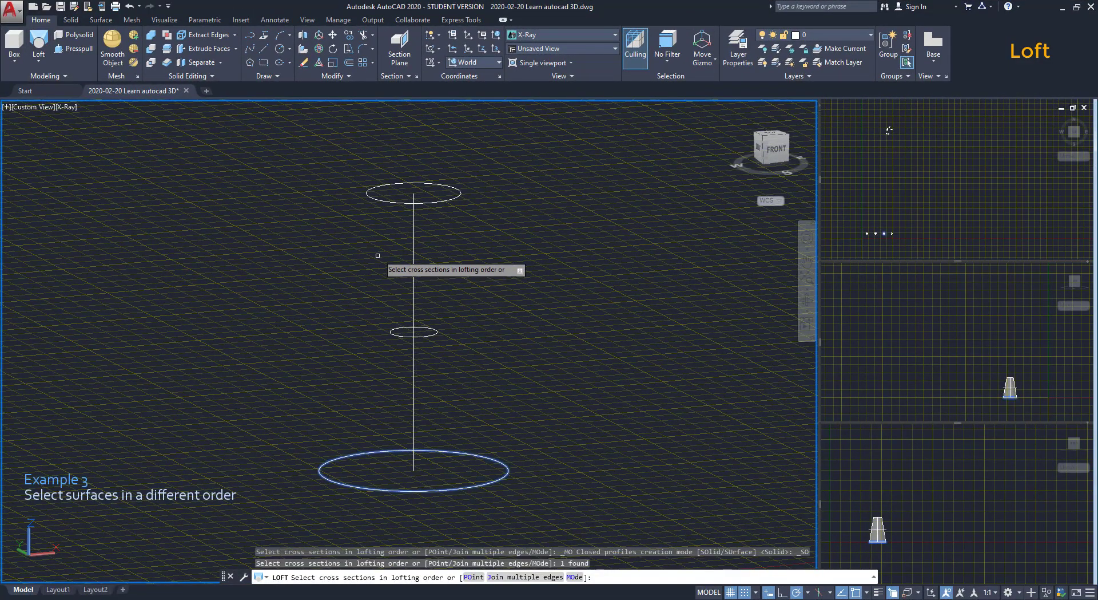
{"action": "left_click", "coordinate": [387, 202]}
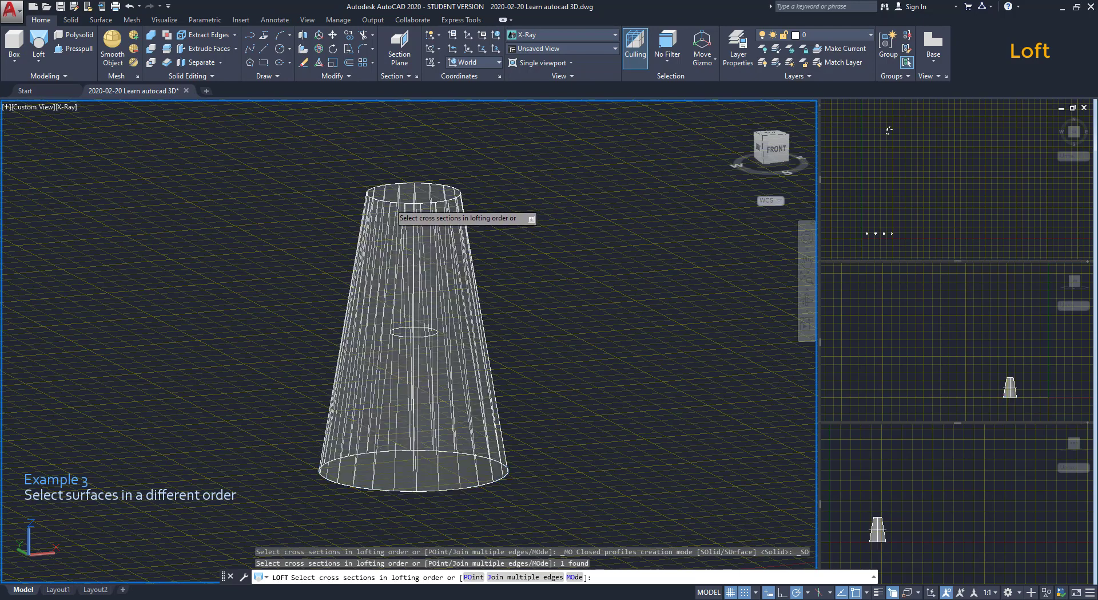
{"action": "left_click", "coordinate": [407, 332]}
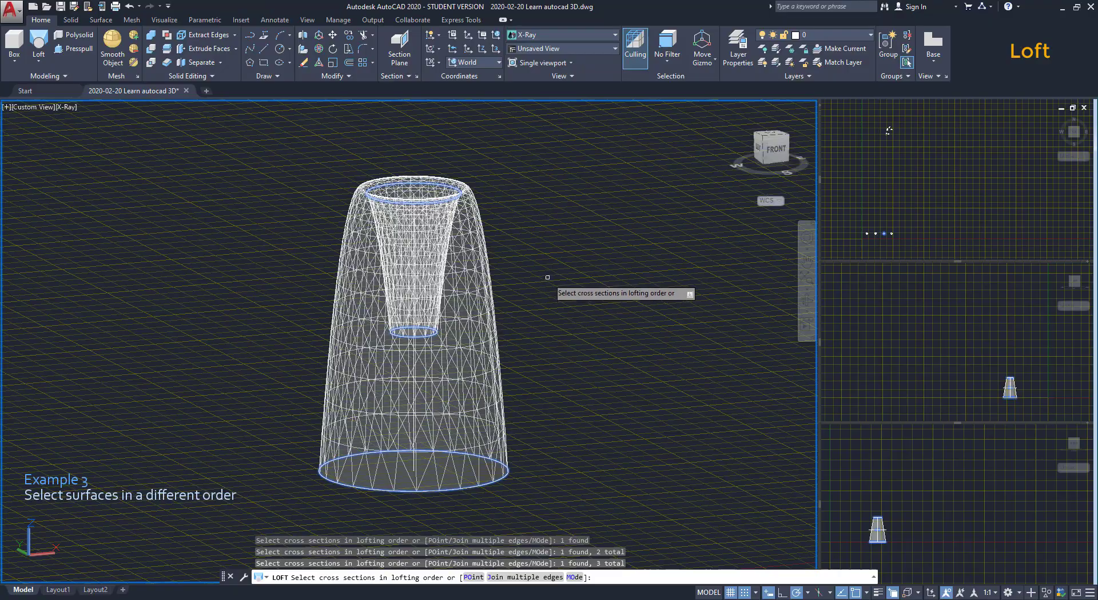
{"action": "middle_click_drag", "start_coordinate": [546, 289], "coordinate": [564, 326], "text": "shift"}
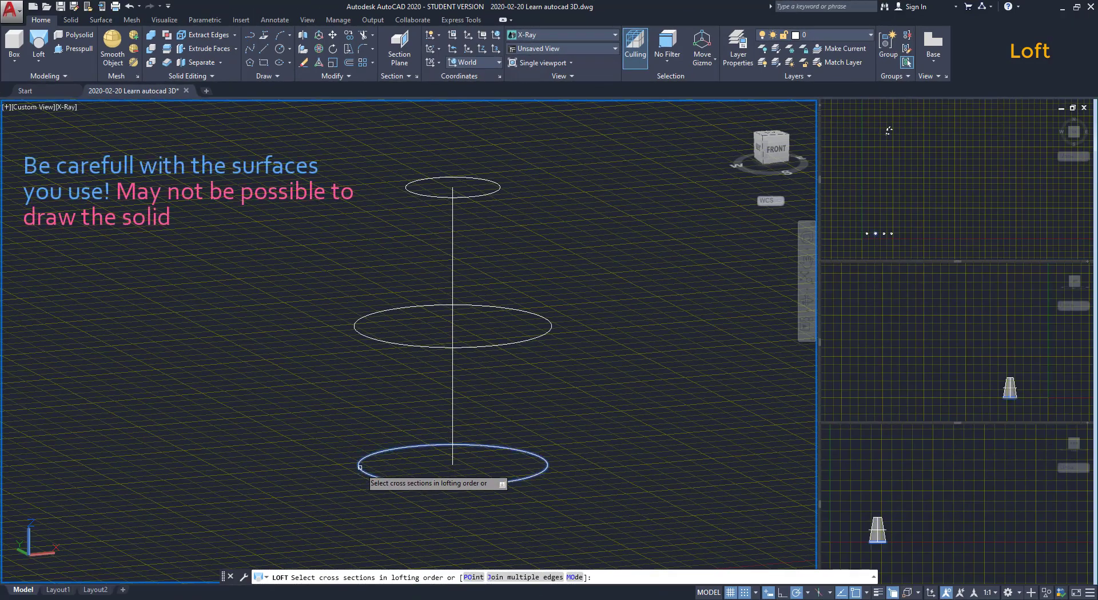
{"action": "left_click", "coordinate": [359, 465]}
{"action": "left_click", "coordinate": [425, 195]}
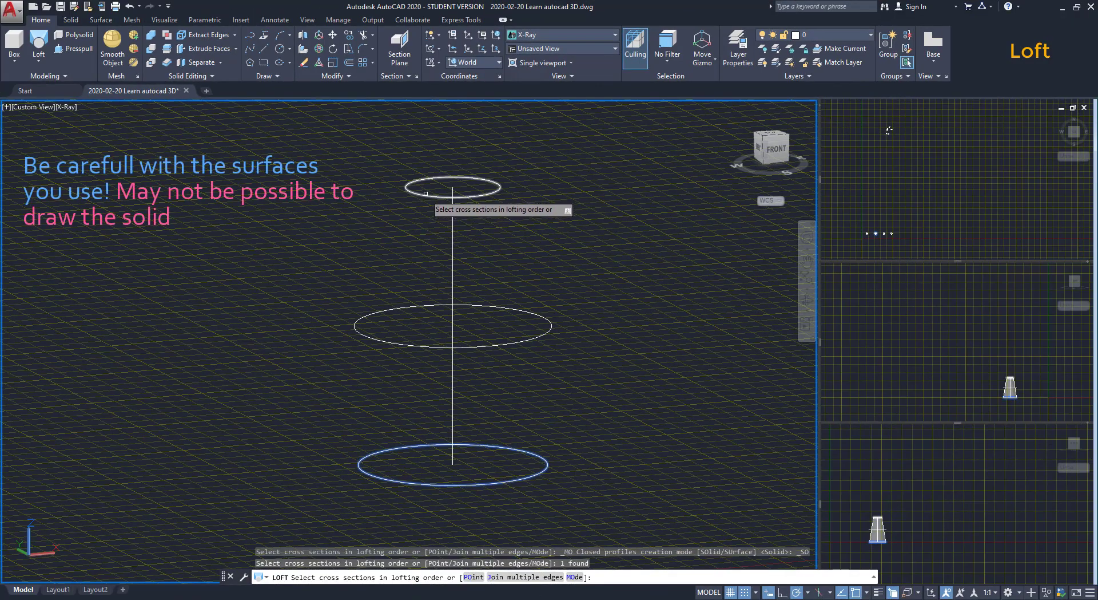
{"action": "left_click", "coordinate": [373, 313]}
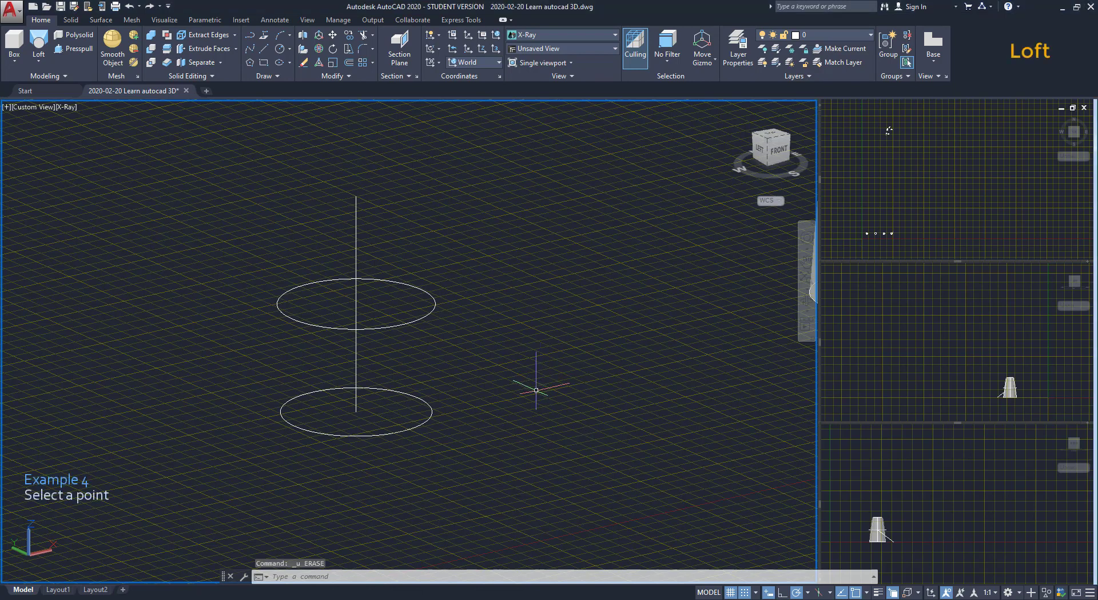
- Loft the lower and upper circles to a point at the line's top endpoint
{"action": "left_click", "coordinate": [39, 46]}
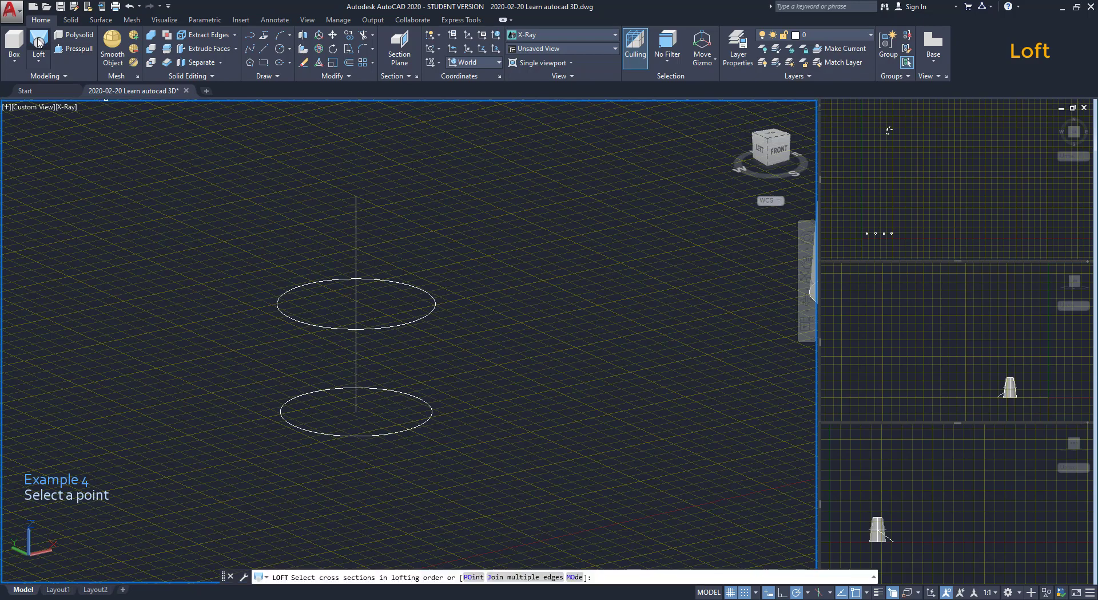
{"action": "left_click", "coordinate": [282, 410]}
{"action": "left_click", "coordinate": [332, 327]}
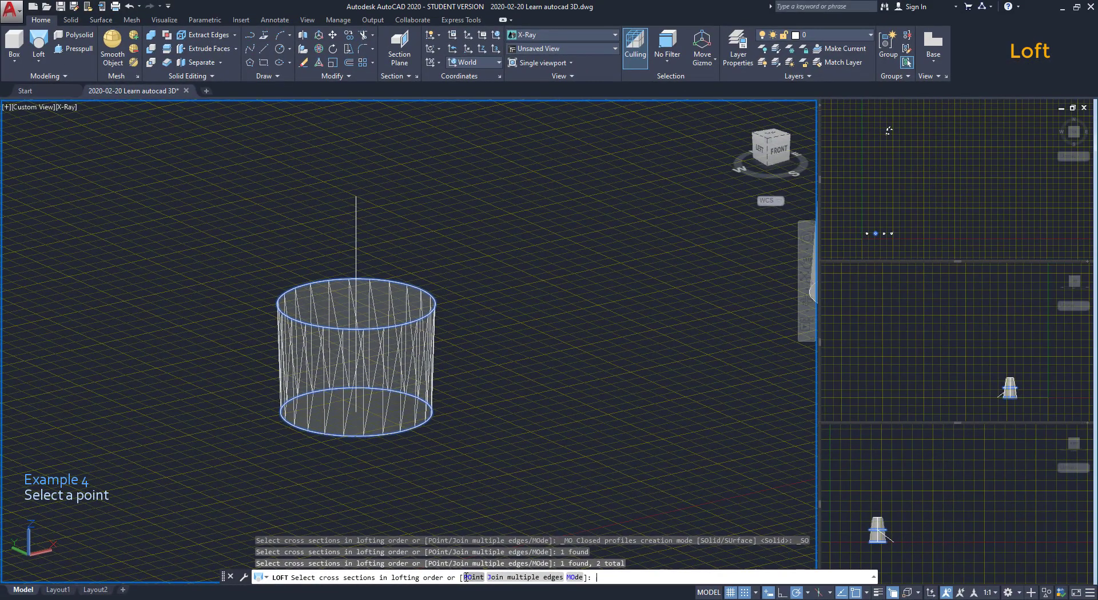
{"action": "left_click", "coordinate": [466, 577]}
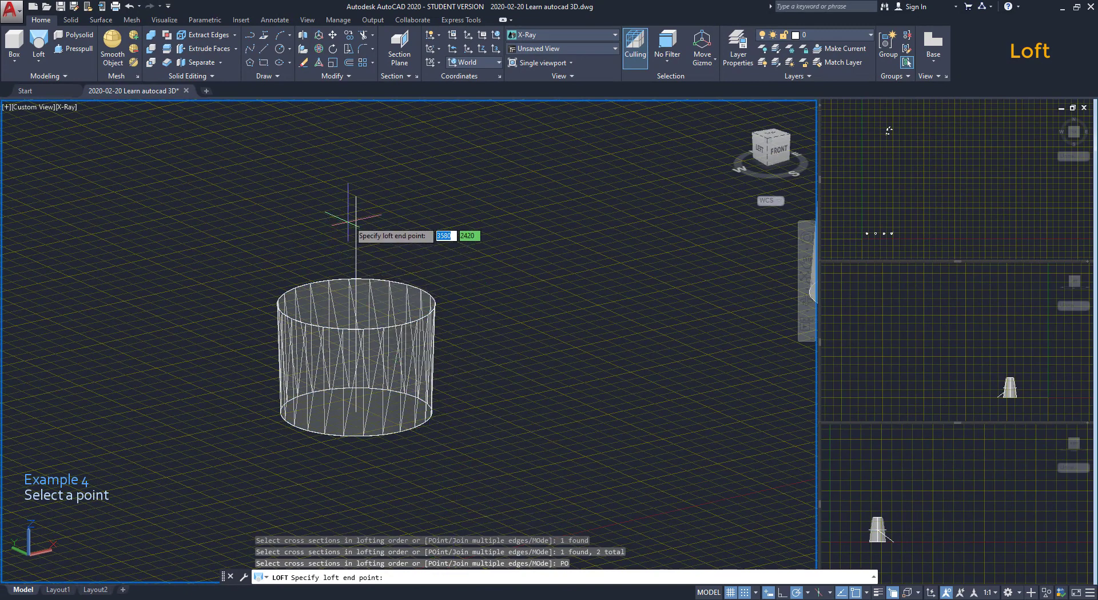
{"action": "left_click", "coordinate": [356, 196]}
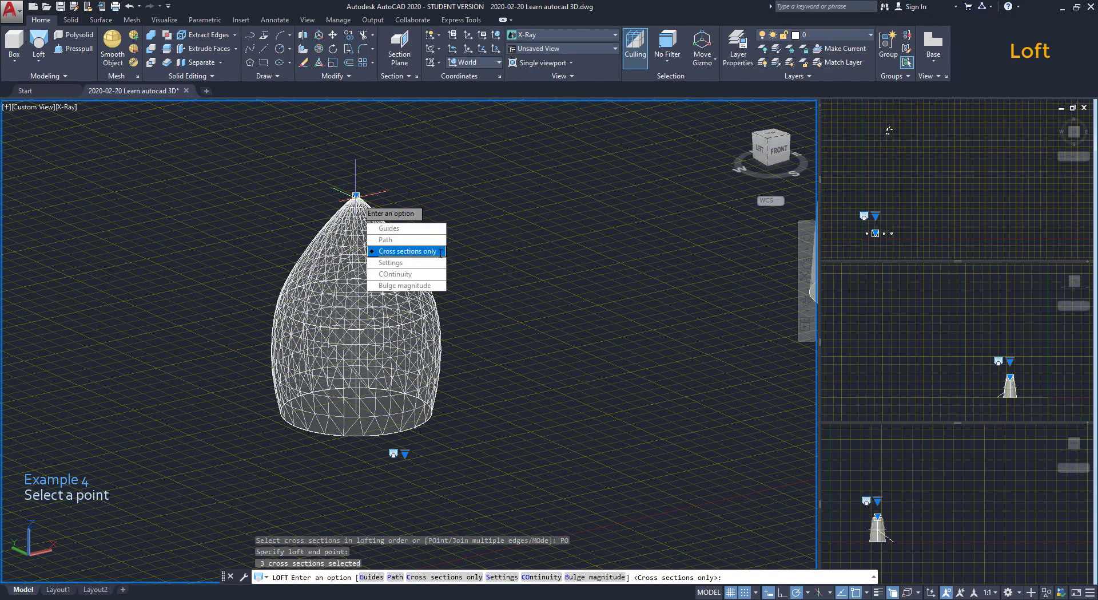
{"action": "left_click", "coordinate": [408, 251]}
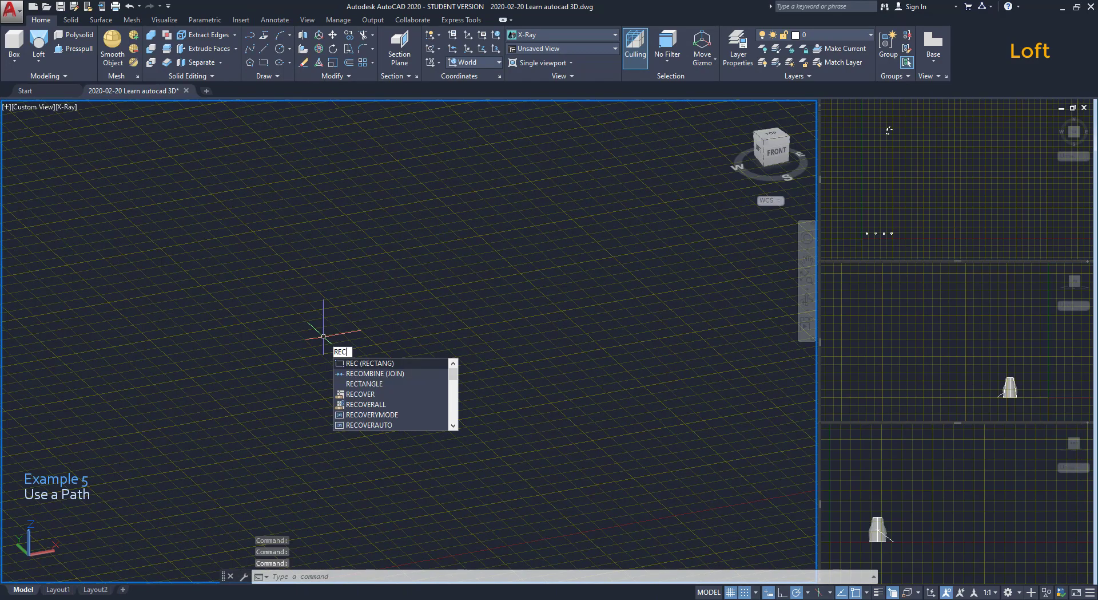
- Draw a rectangle on the ground grid and turn on the Geometric Center object snap
{"action": "key", "text": "Return"}
{"action": "left_click", "coordinate": [276, 426]}
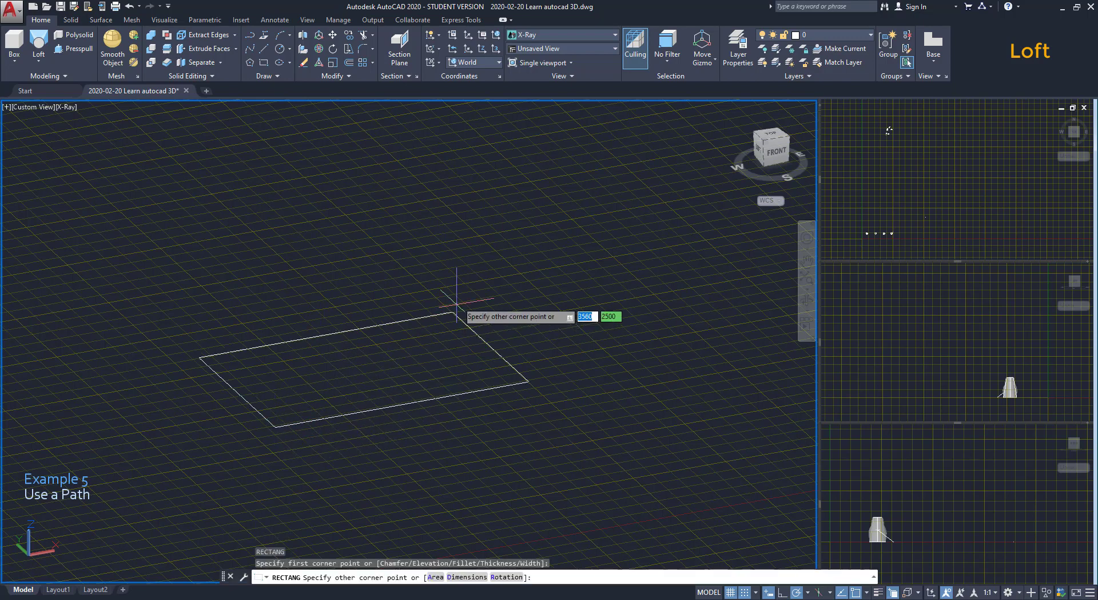
{"action": "left_click", "coordinate": [448, 275]}
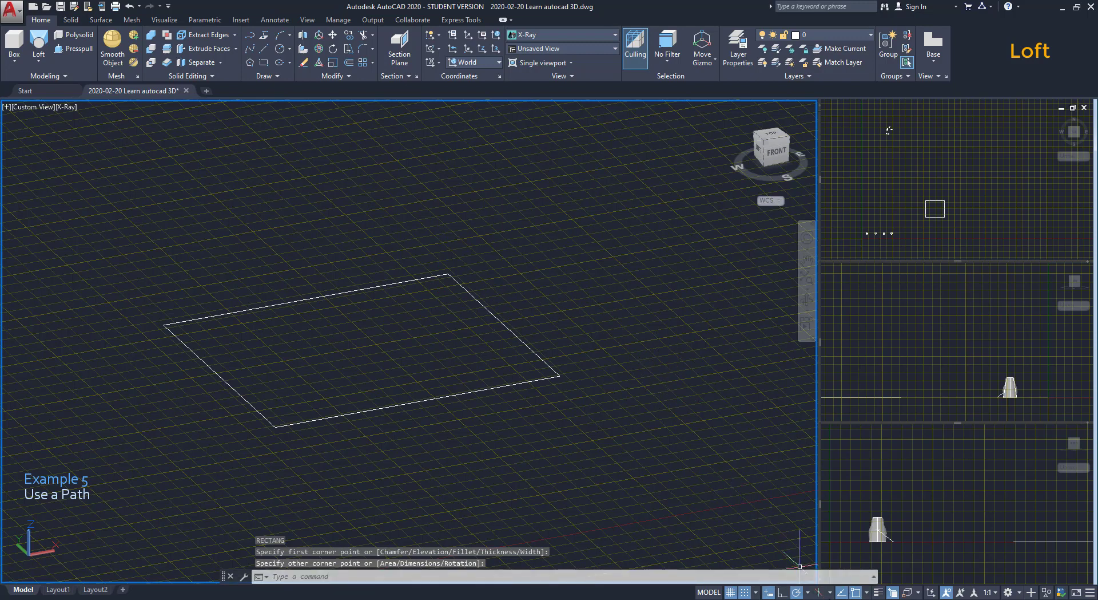
{"action": "left_click", "coordinate": [867, 593]}
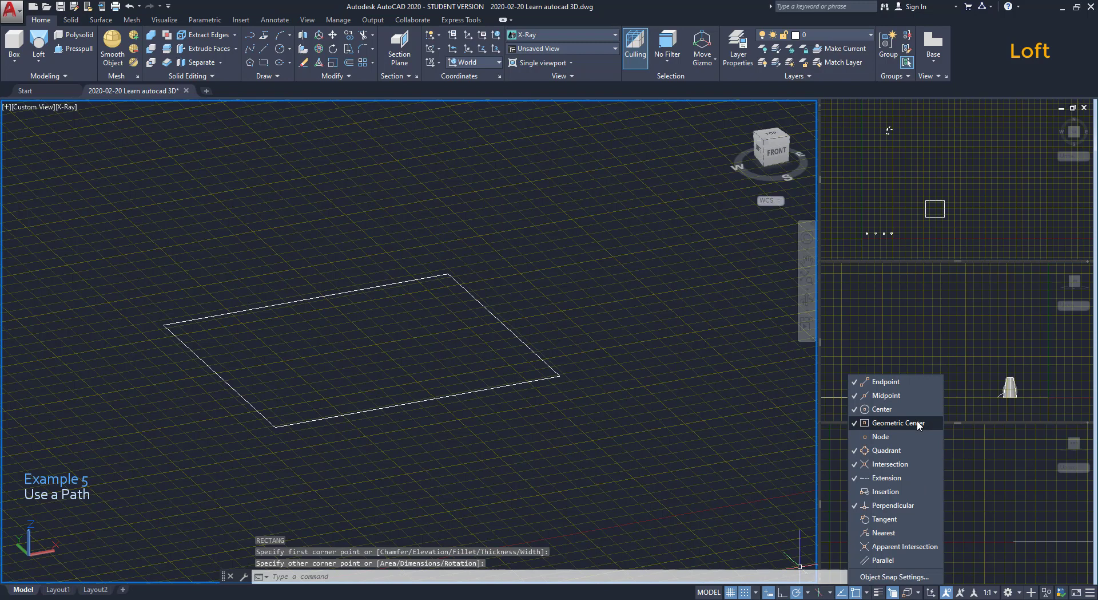
- Move the UCS origin to the rectangle's centre and point its Y axis straight up
{"action": "left_click", "coordinate": [735, 438]}
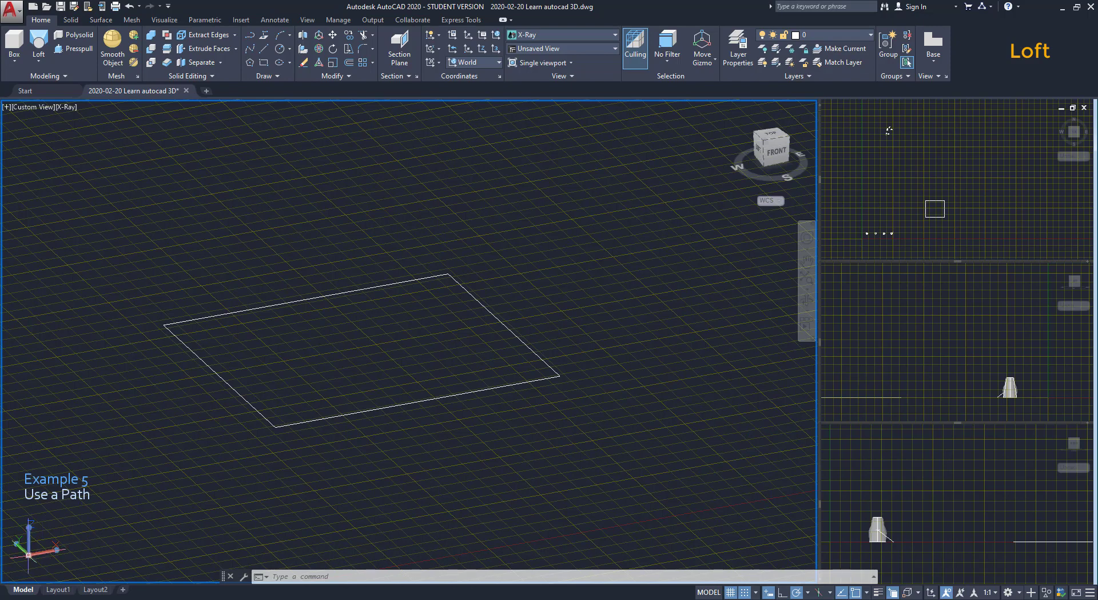
{"action": "left_click", "coordinate": [26, 555]}
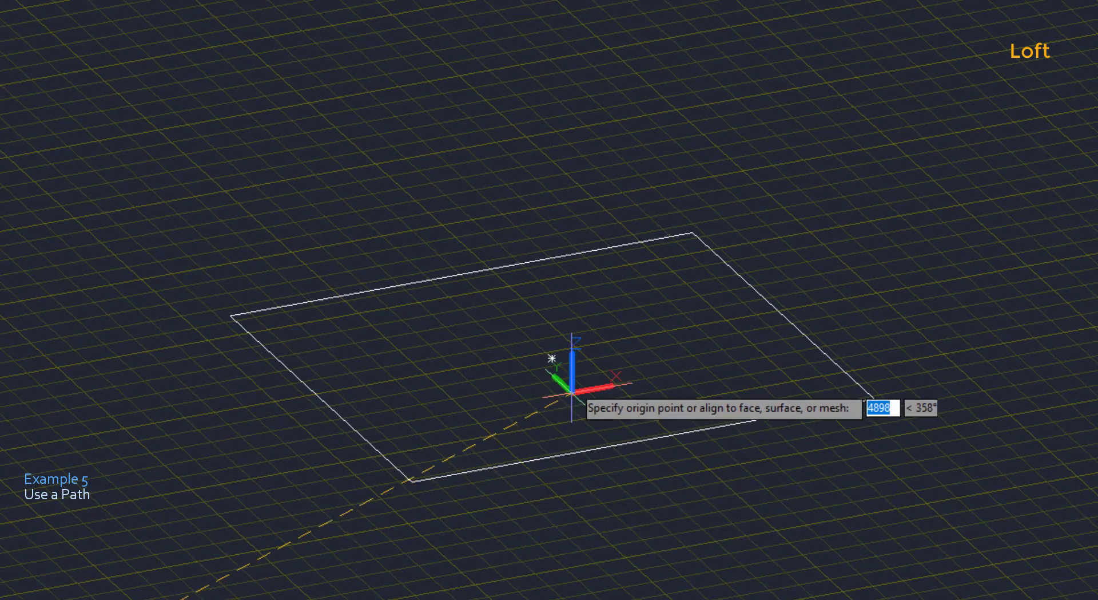
{"action": "left_click", "coordinate": [552, 358]}
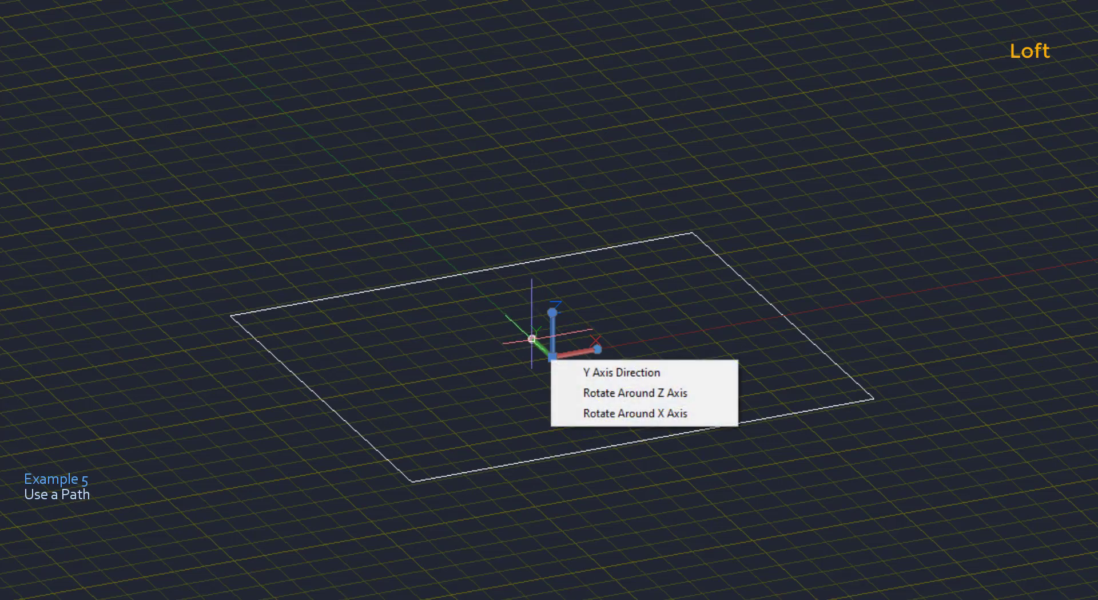
{"action": "left_click", "coordinate": [532, 339]}
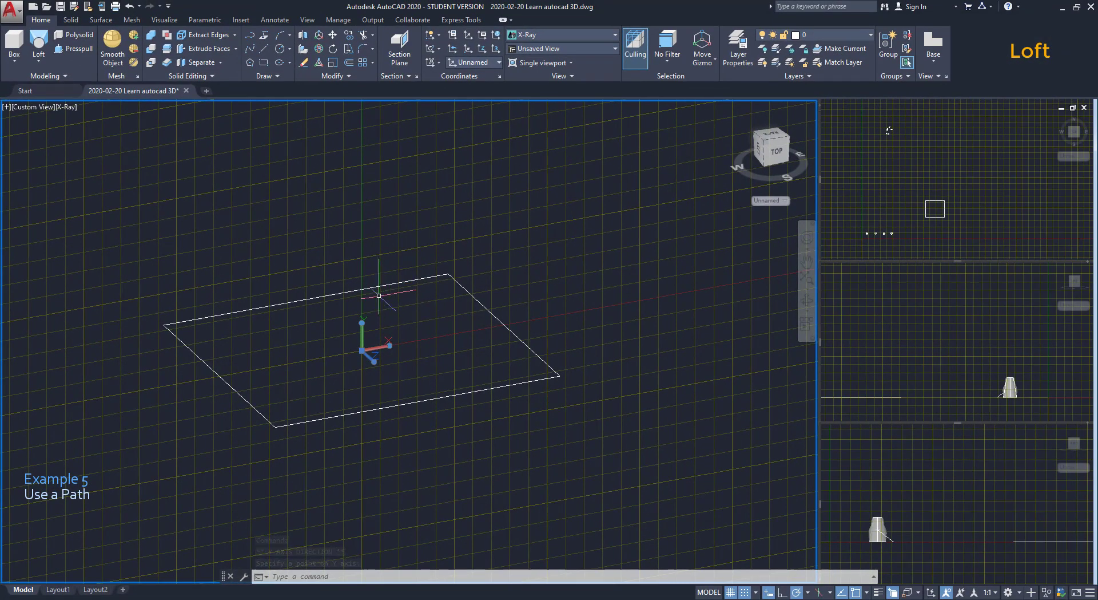
- Draw a spline from the rectangle's centre curving upward through four points to a vertical end
{"action": "key", "text": "Escape"}
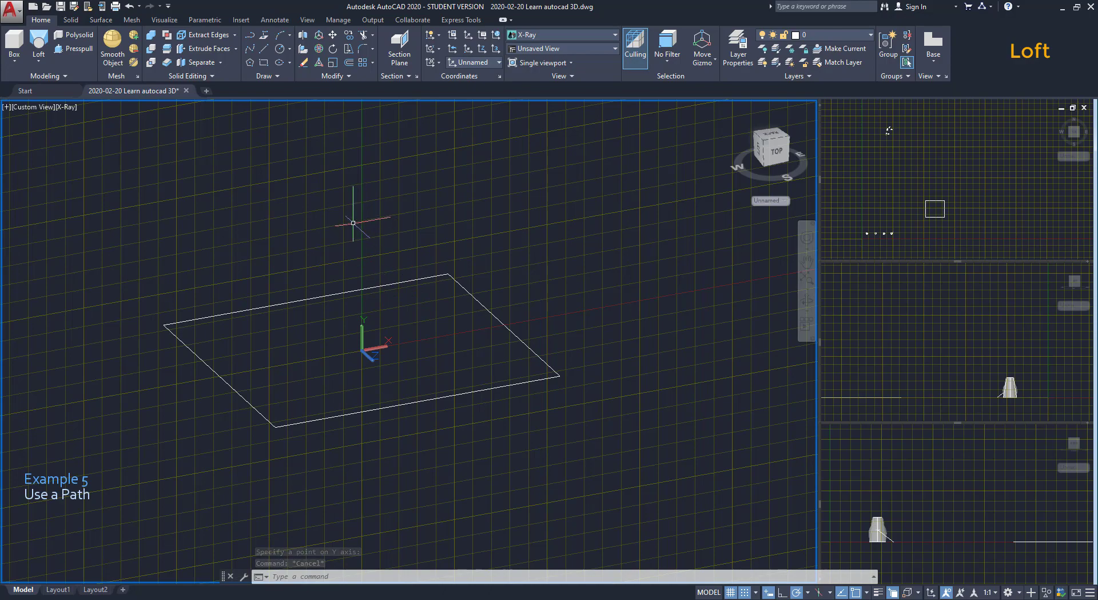
{"action": "type", "text": "spline"}
{"action": "key", "text": "Return"}
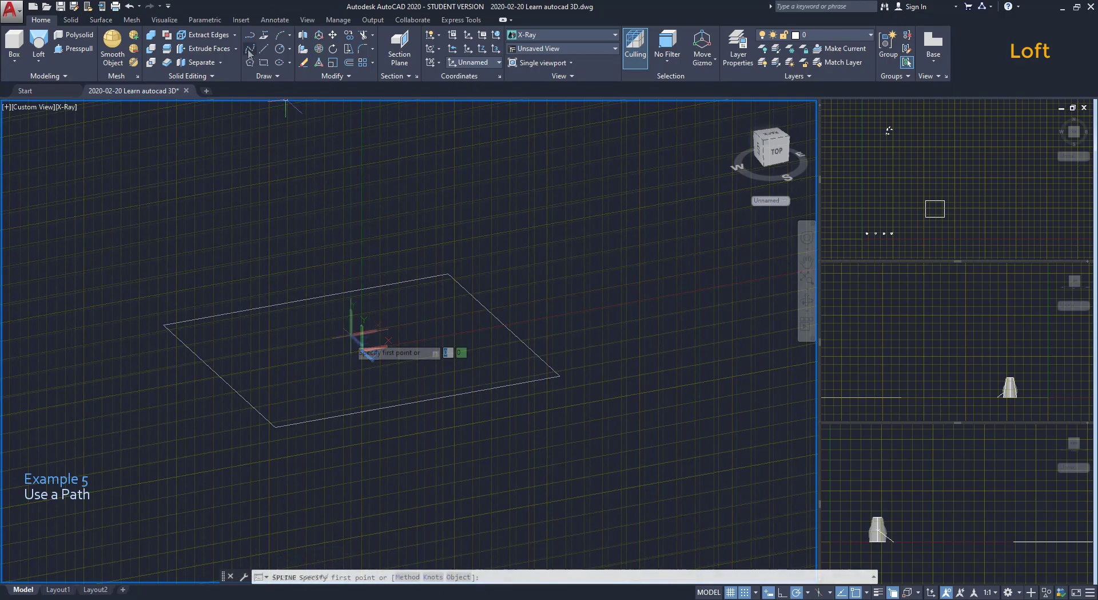
{"action": "left_click", "coordinate": [361, 346]}
{"action": "scroll", "coordinate": [374, 287], "scroll_direction": "down", "scroll_amount": 3}
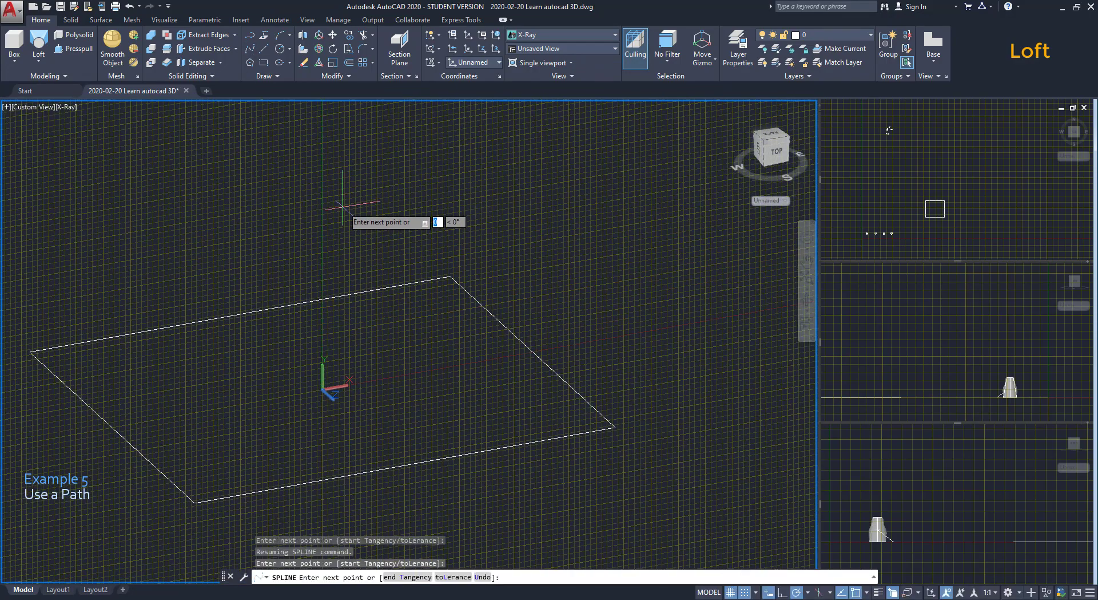
{"action": "left_click", "coordinate": [343, 203]}
{"action": "left_click", "coordinate": [456, 148]}
{"action": "middle_click_drag", "start_coordinate": [498, 138], "coordinate": [514, 168]}
{"action": "left_click", "coordinate": [515, 167]}
{"action": "left_click", "coordinate": [517, 150]}
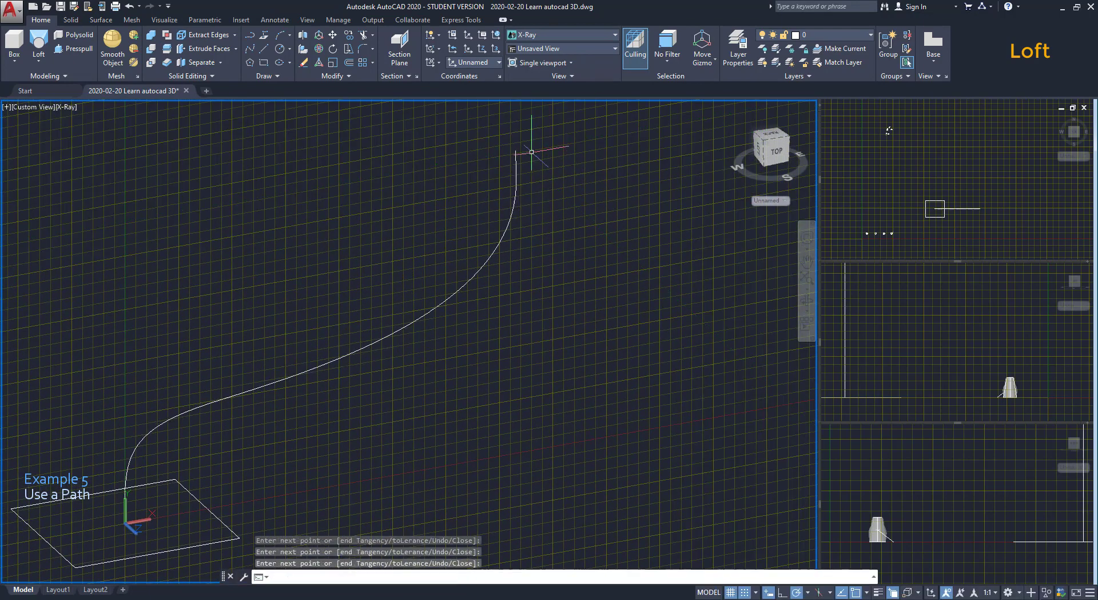
{"action": "key", "text": "Return"}
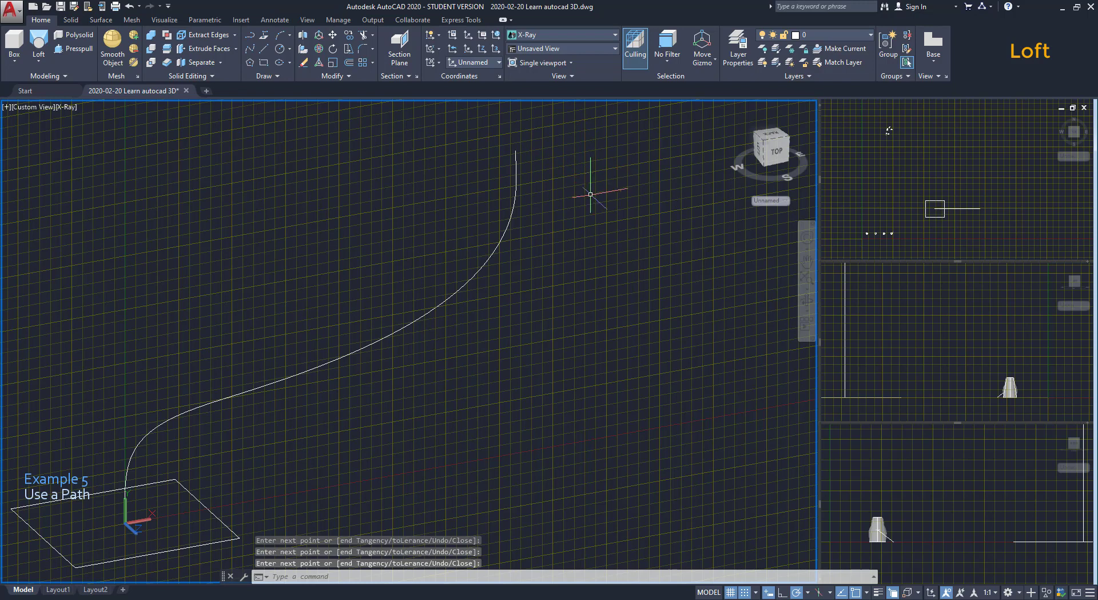
{"action": "middle_click_drag", "start_coordinate": [585, 199], "coordinate": [559, 275]}
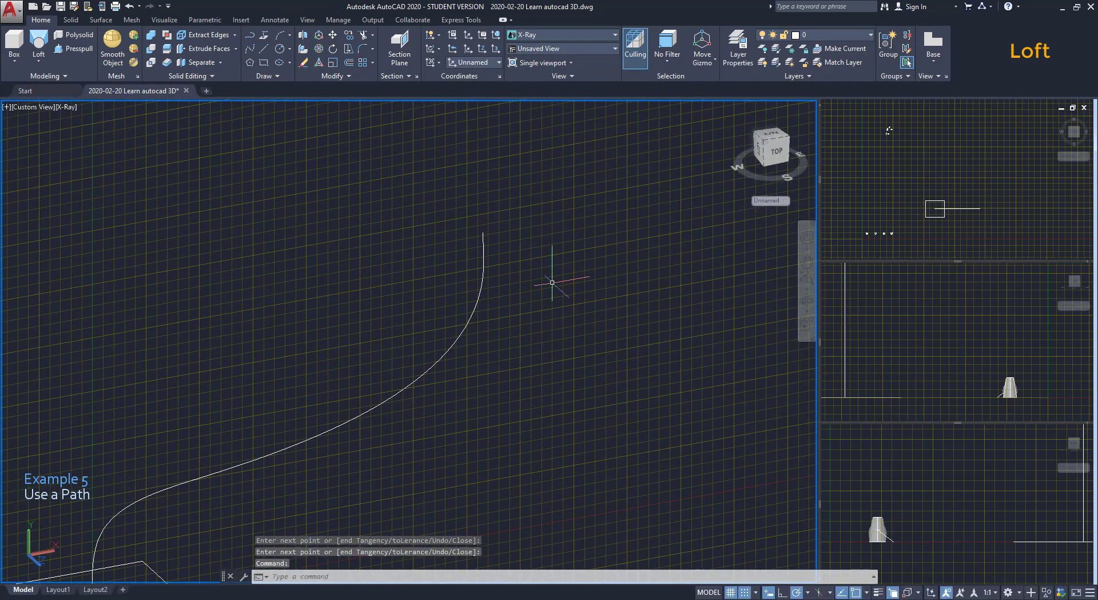
- Return the UCS to World and draw a circle centred on the spline's top endpoint
{"action": "left_click", "coordinate": [486, 63]}
{"action": "left_click", "coordinate": [479, 75]}
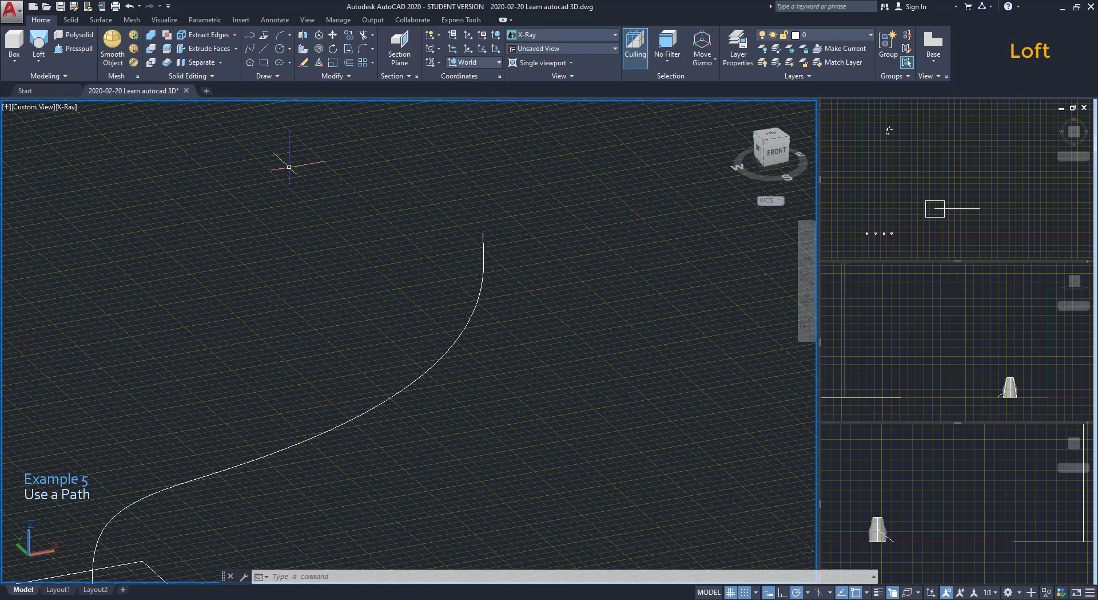
{"action": "type", "text": "c"}
{"action": "key", "text": "Return"}
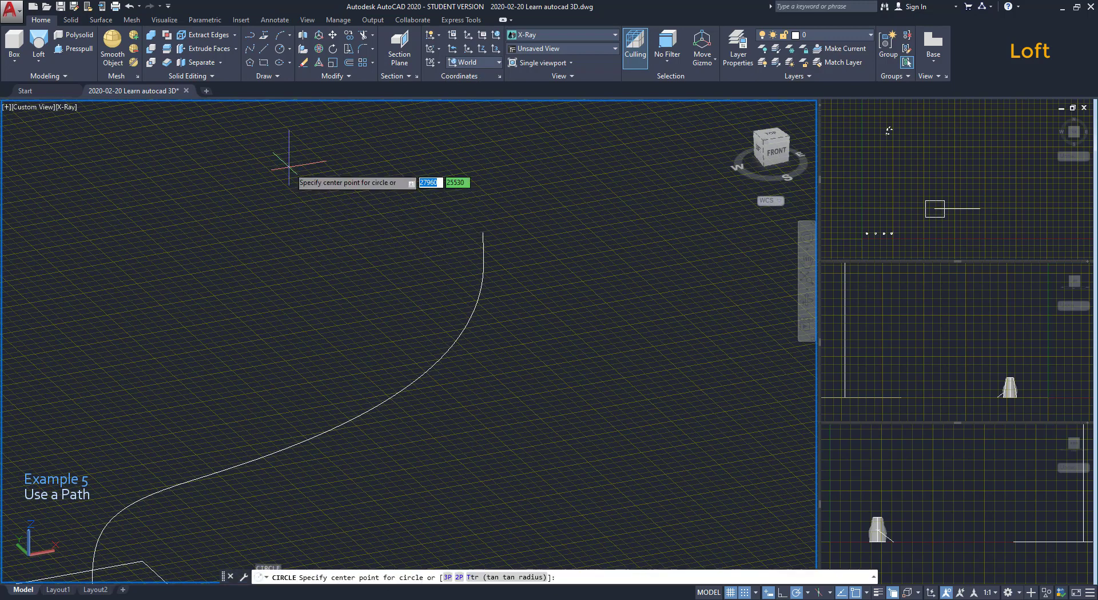
{"action": "left_click", "coordinate": [483, 232]}
{"action": "left_click", "coordinate": [510, 227]}
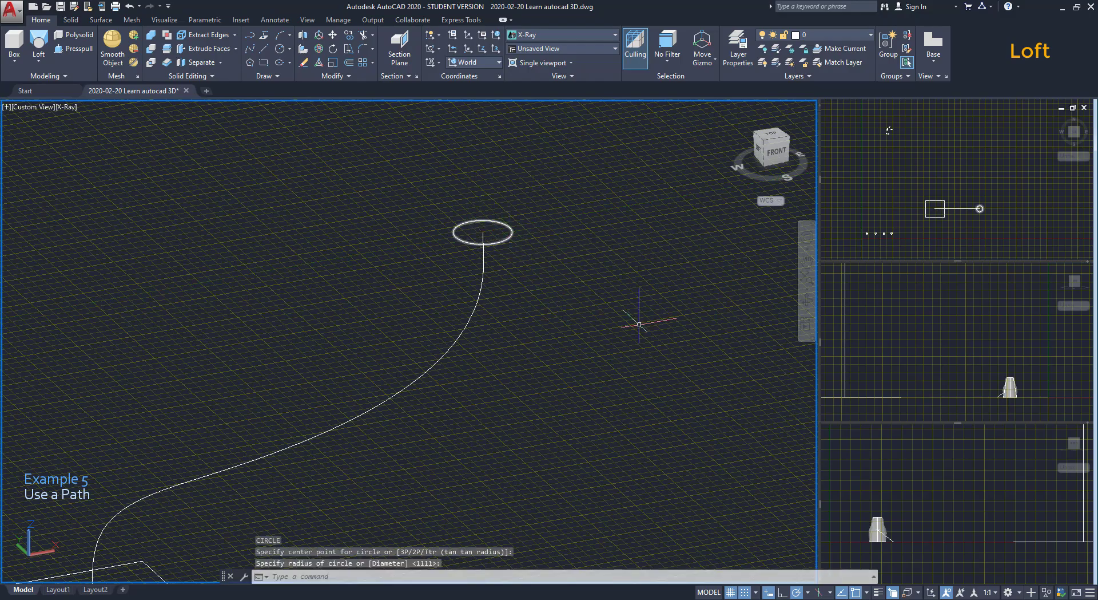
{"action": "middle_click_drag", "start_coordinate": [643, 319], "coordinate": [613, 326], "text": "shift"}
{"action": "middle_click_drag", "start_coordinate": [472, 413], "coordinate": [532, 369]}
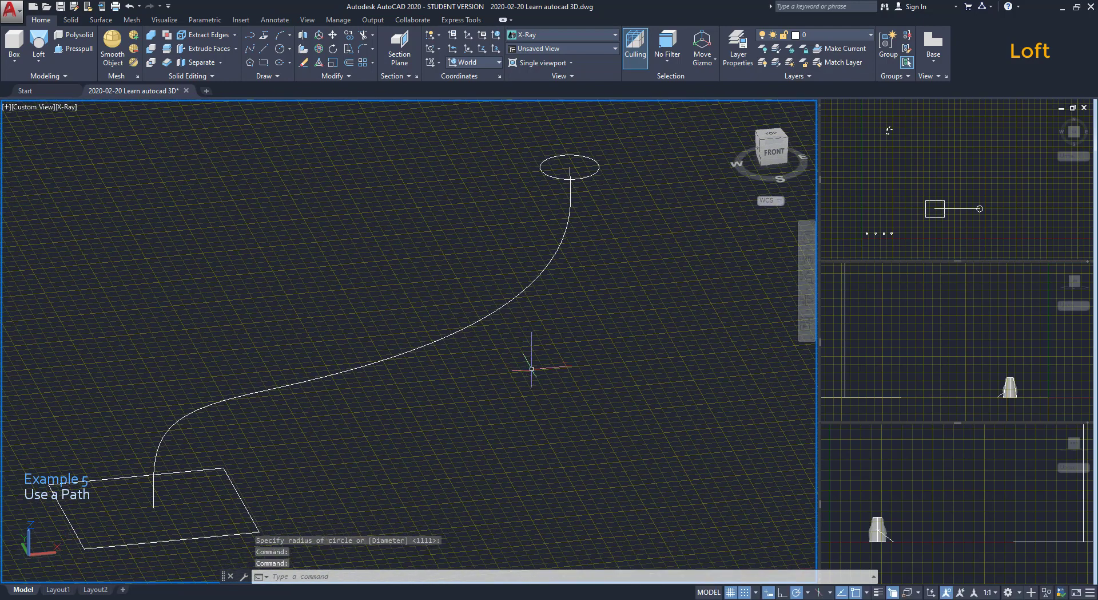
- Loft from the rectangle to the circle, using the spline as the loft path
{"action": "left_click", "coordinate": [39, 45]}
{"action": "left_click", "coordinate": [70, 481]}
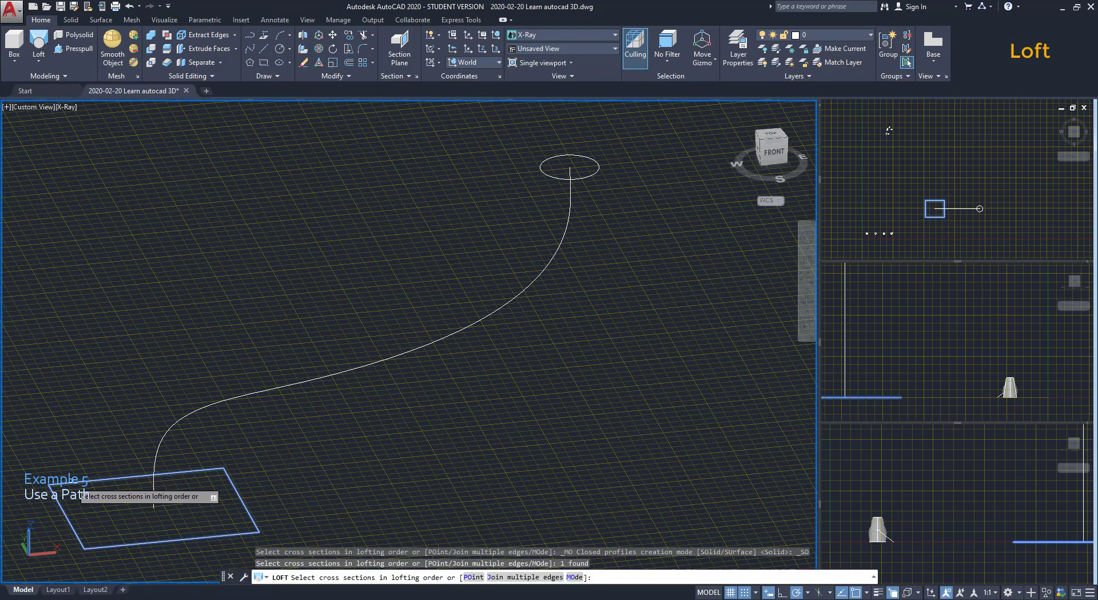
{"action": "left_click", "coordinate": [583, 178]}
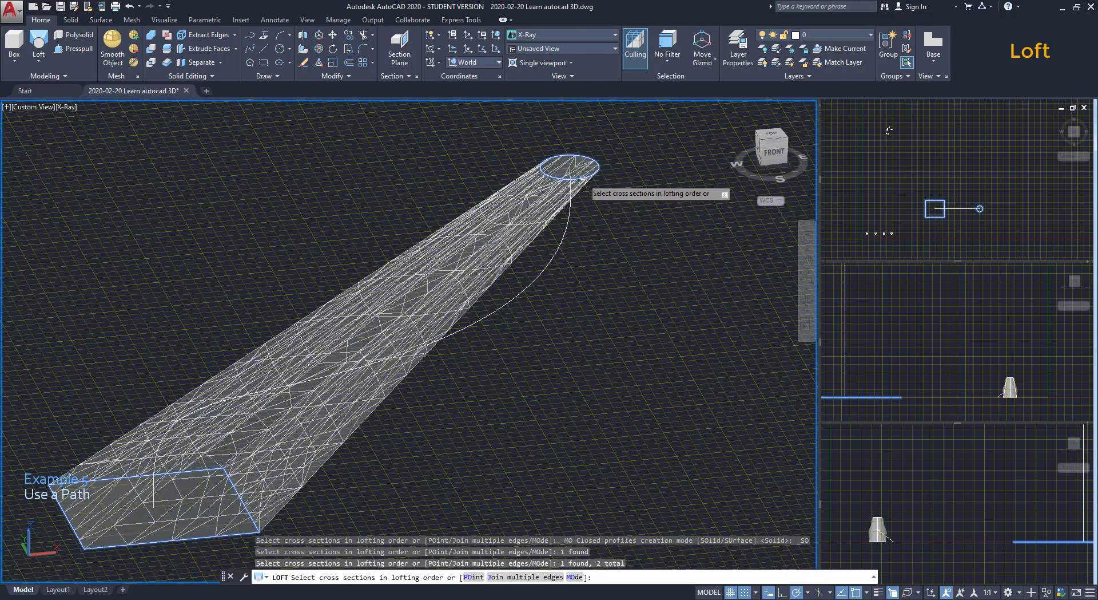
{"action": "key", "text": "Return"}
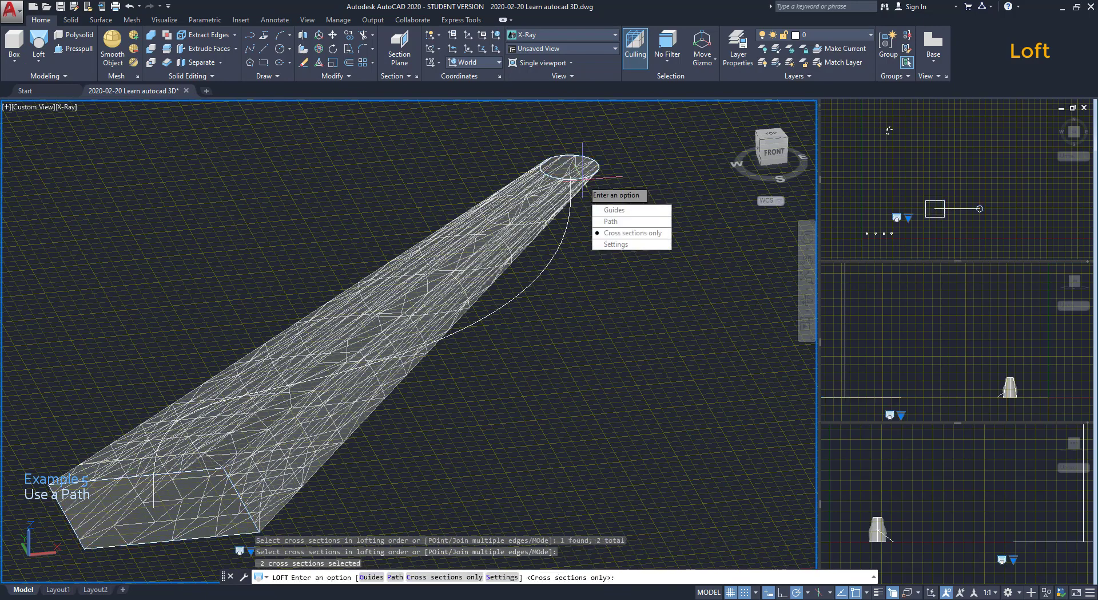
{"action": "left_click", "coordinate": [610, 221]}
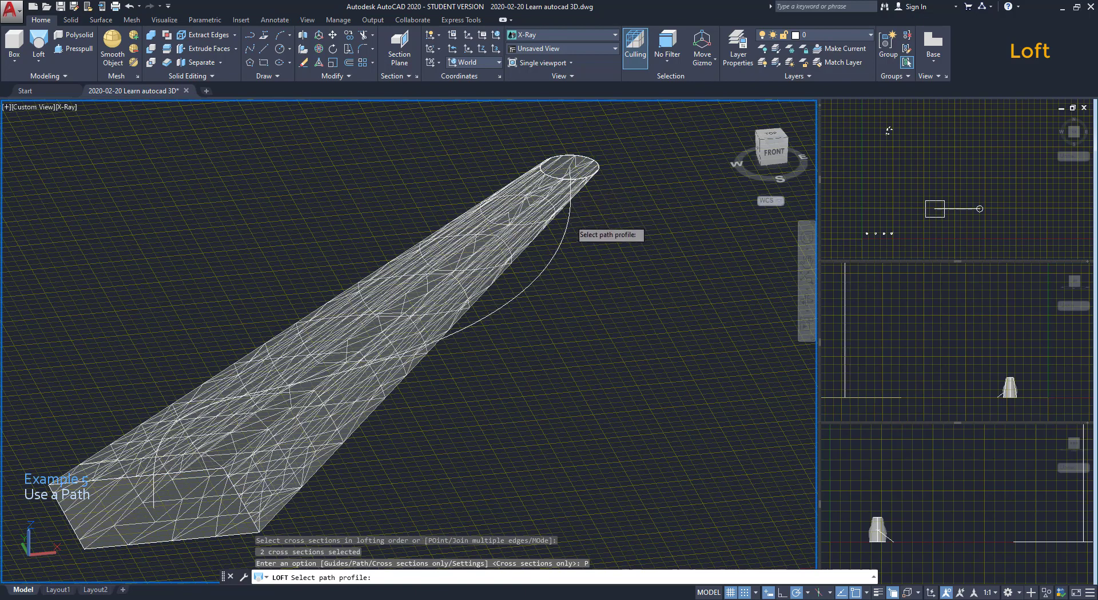
{"action": "left_click", "coordinate": [570, 218]}
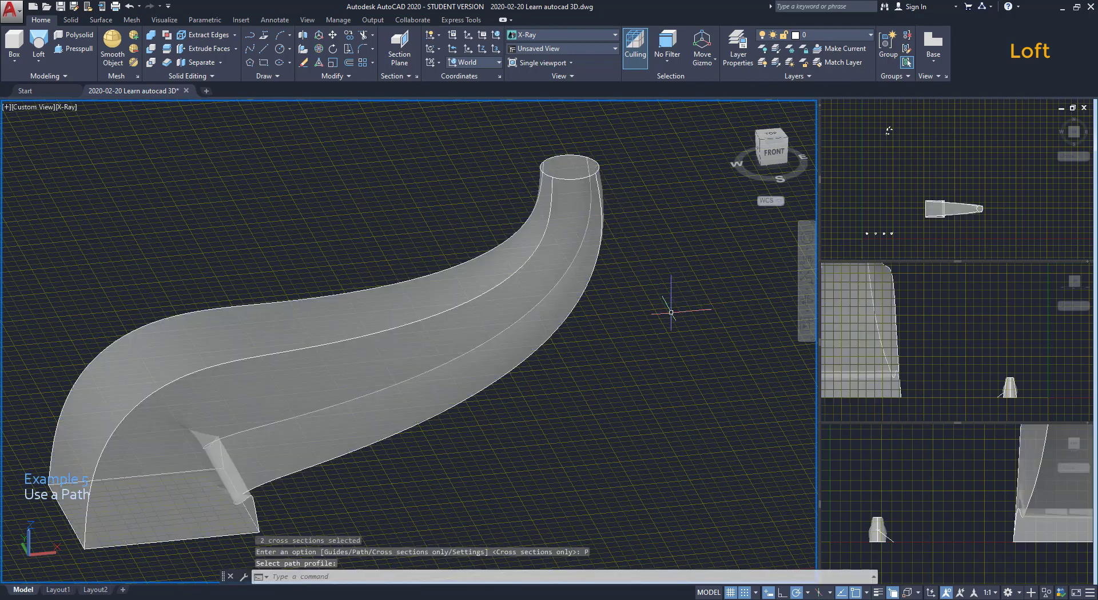